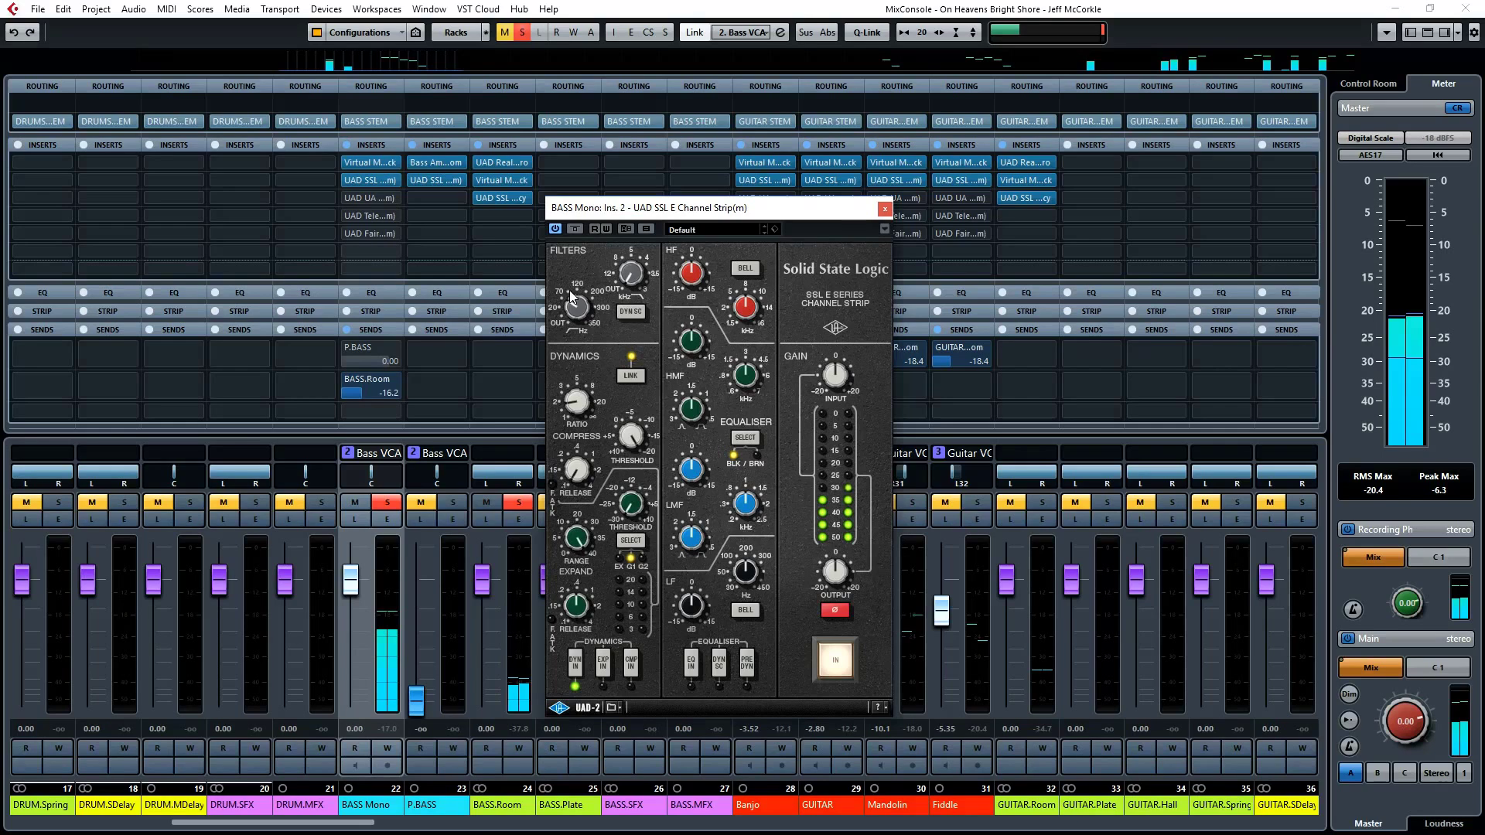
Step: Switch in the compressor and equaliser on the BASS Mono SSL E Channel Strip, and adjust its low and low-mid bands
click(630, 663)
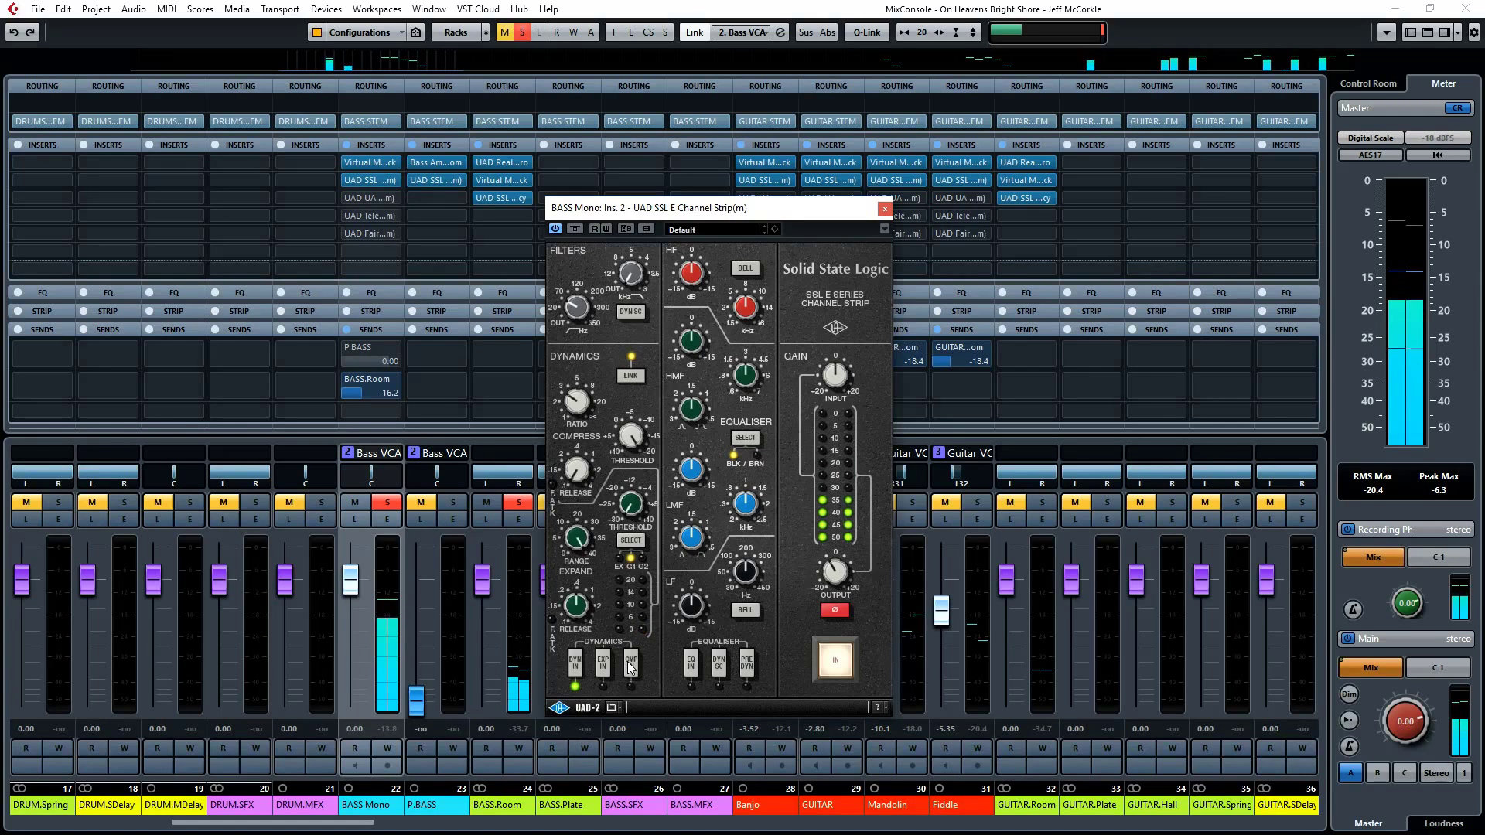
click(693, 667)
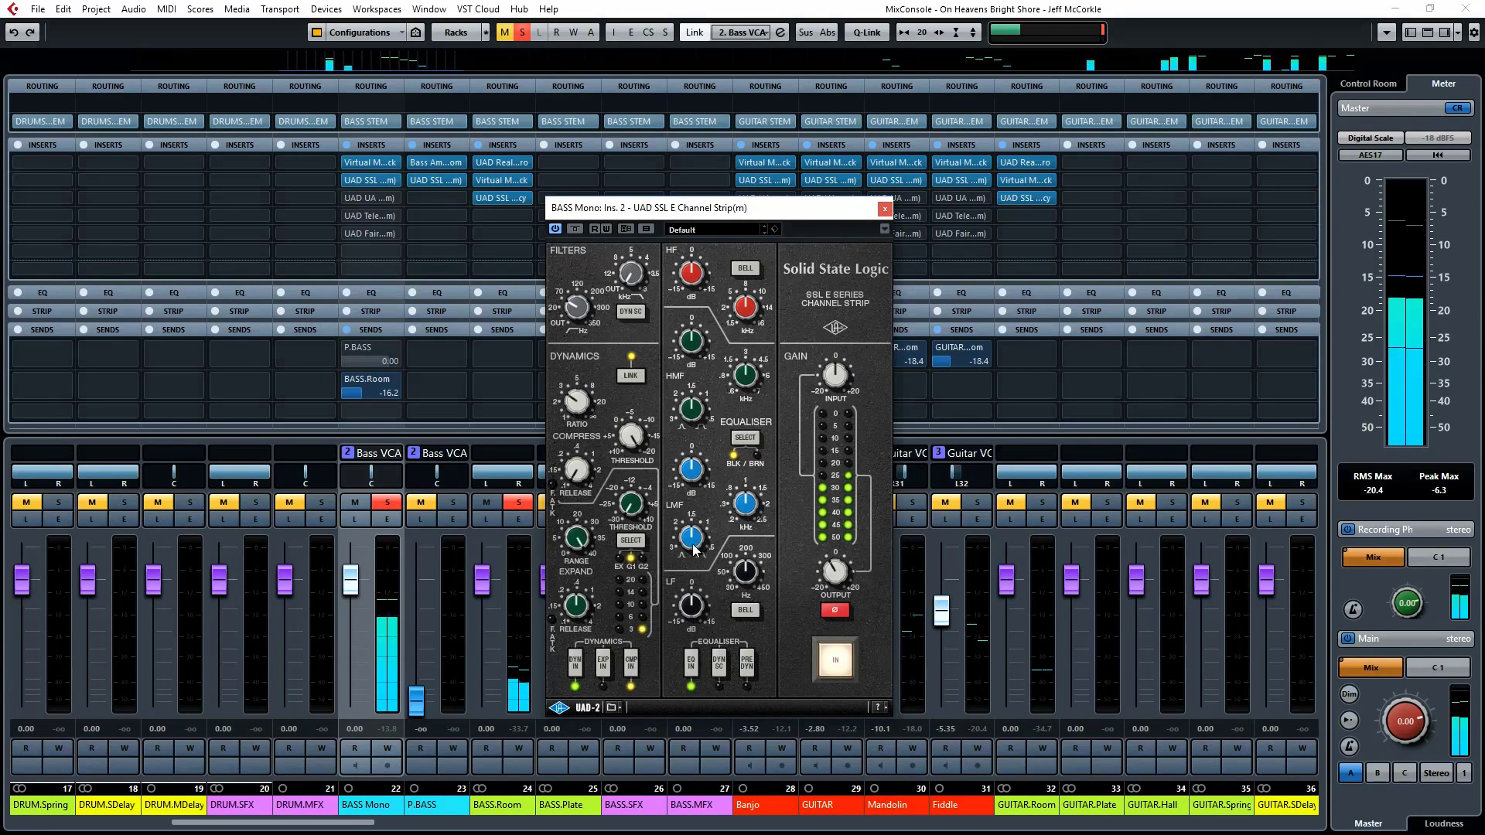
drag(696, 473, 697, 427)
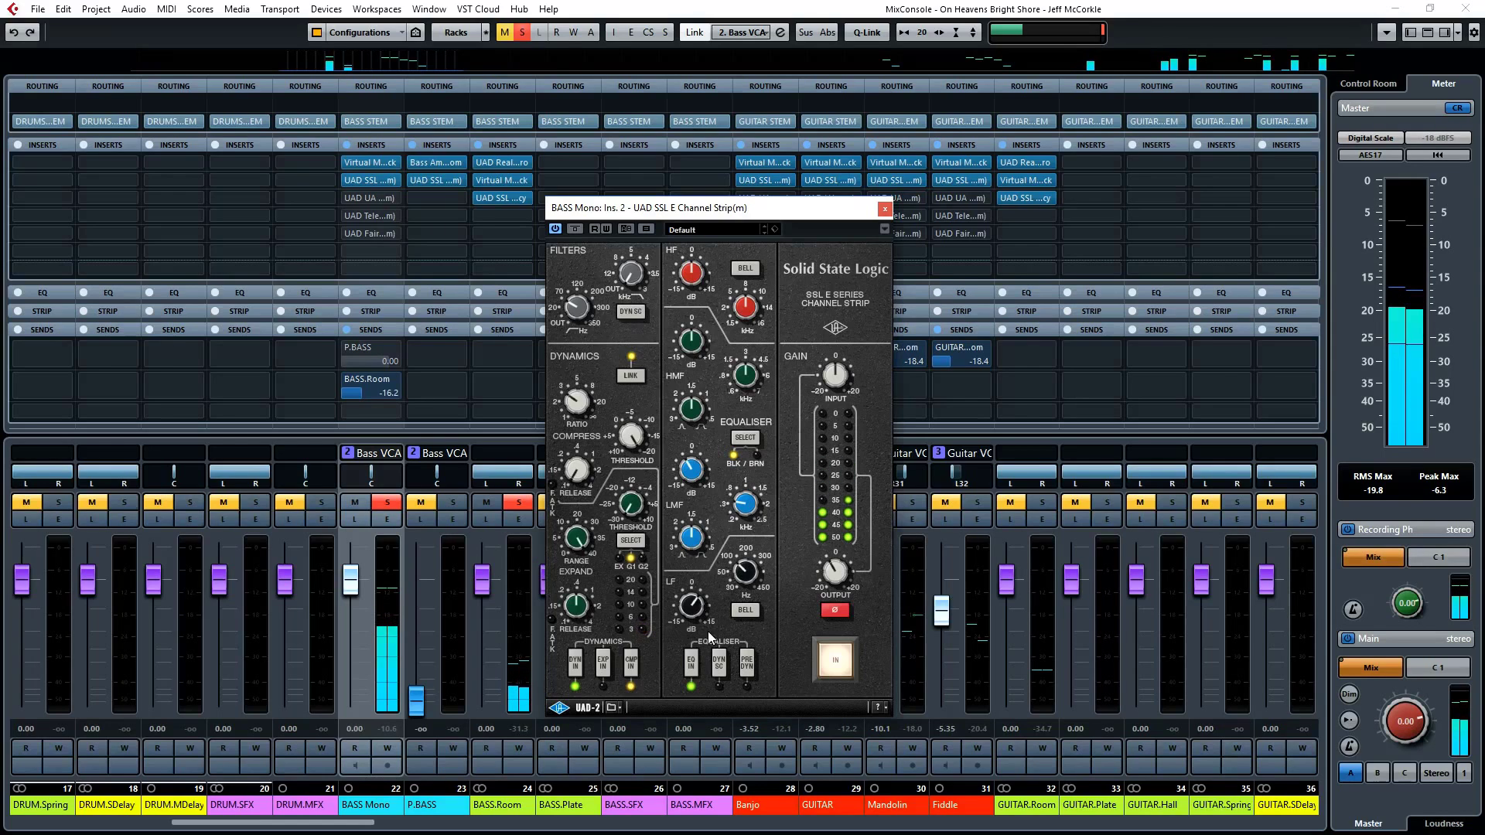
Step: Compare the bass with the channel strip's equaliser off and on, leaving it on, and close the plug-in
click(693, 662)
click(695, 663)
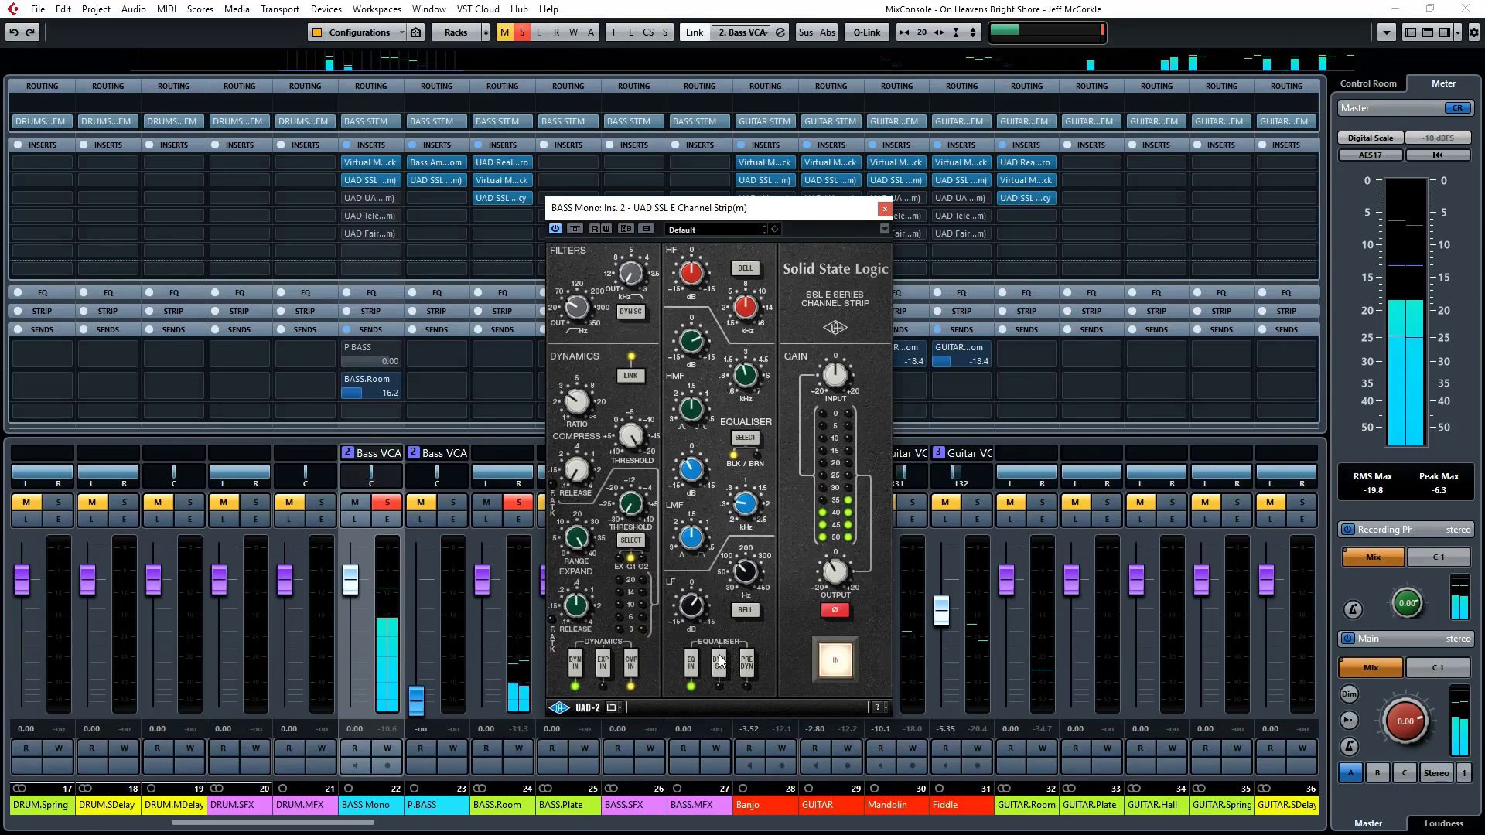
click(692, 662)
click(693, 663)
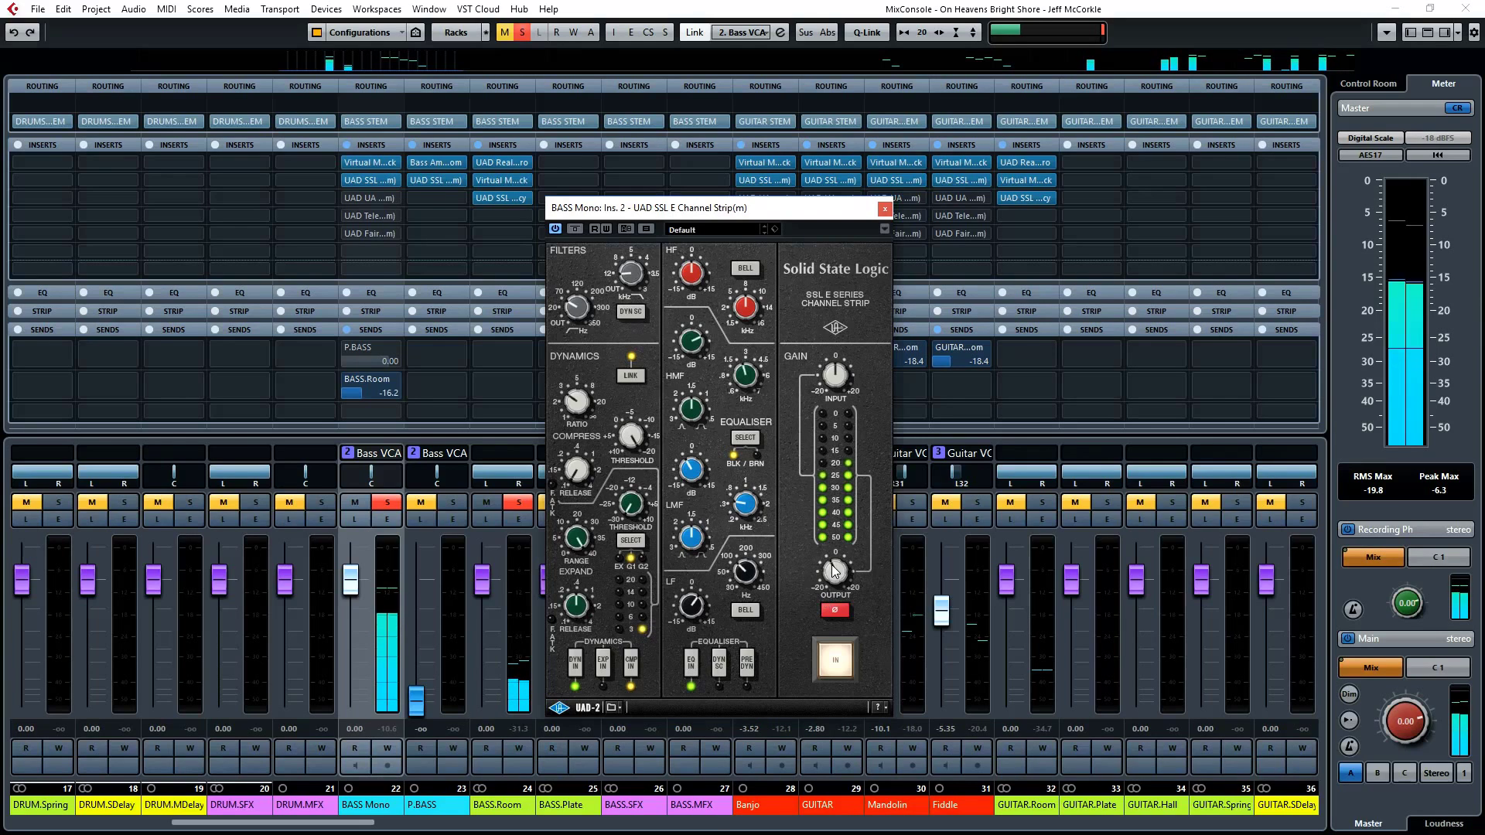
click(884, 208)
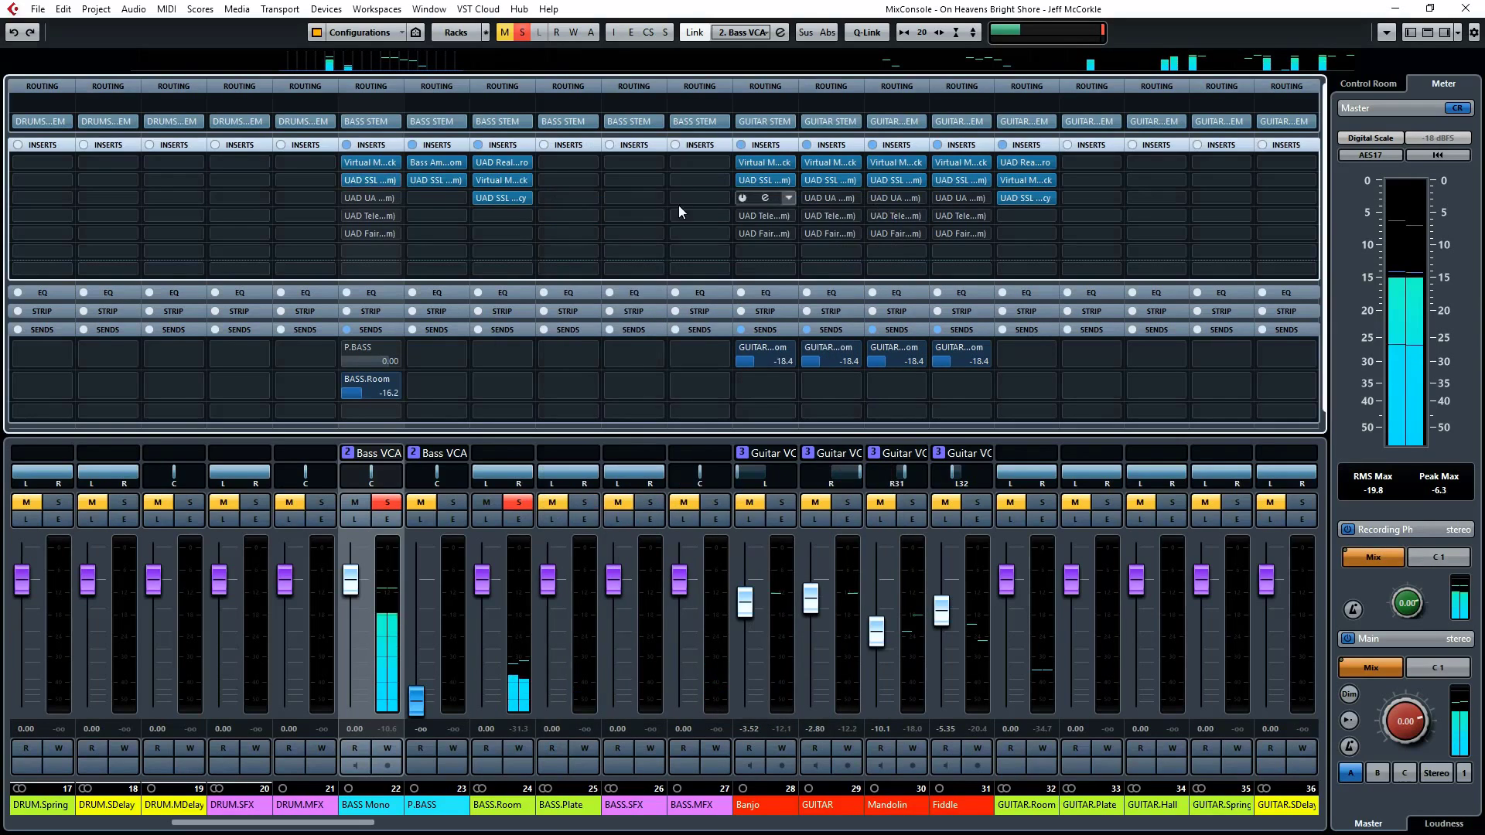
Step: Reload UAD UA 1176 Rev A(m) with default settings in the third insert slot of BASS Mono
double_click(378, 198)
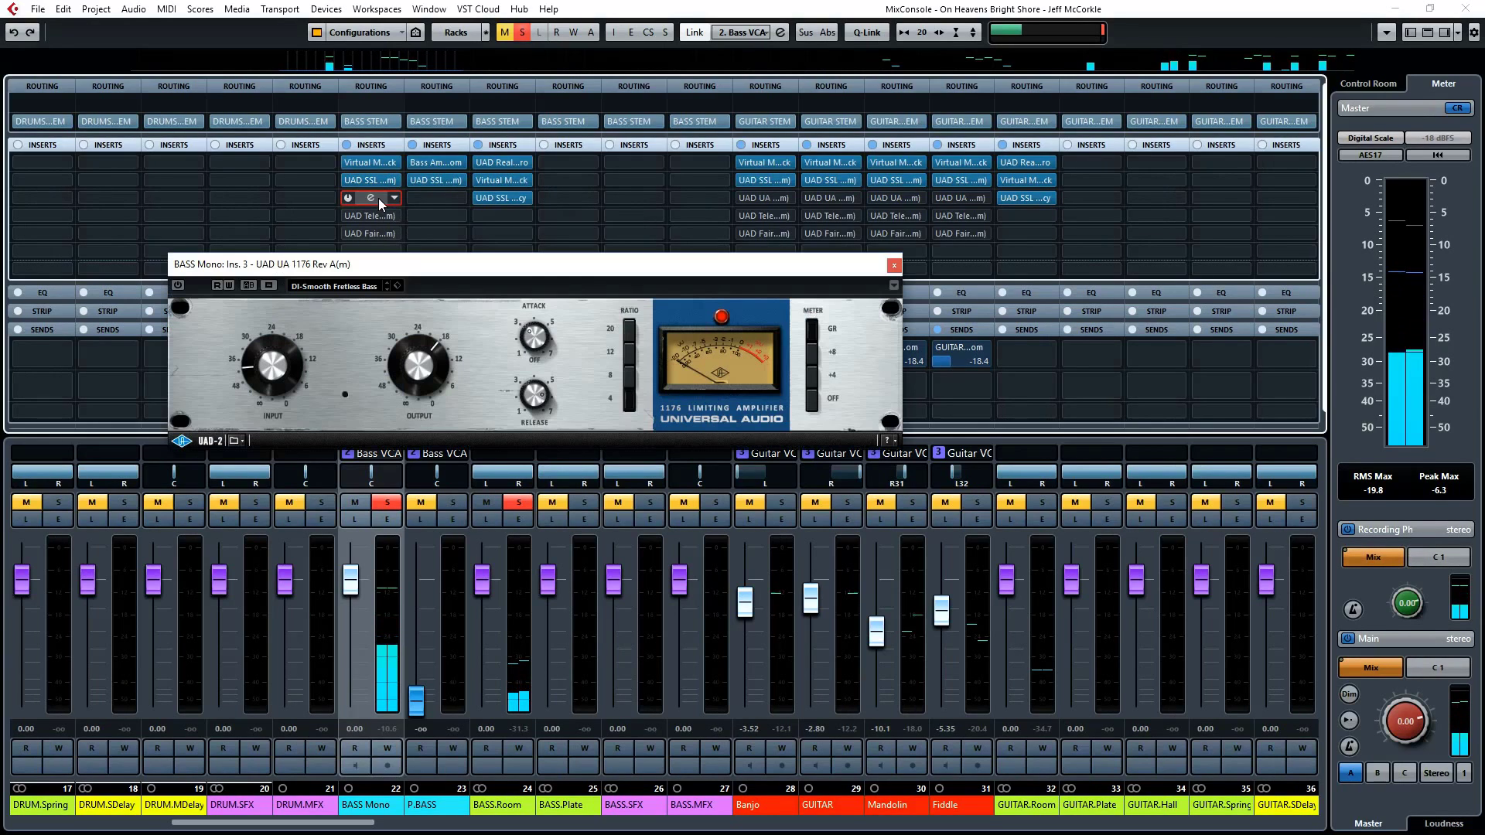
drag(421, 264, 719, 248)
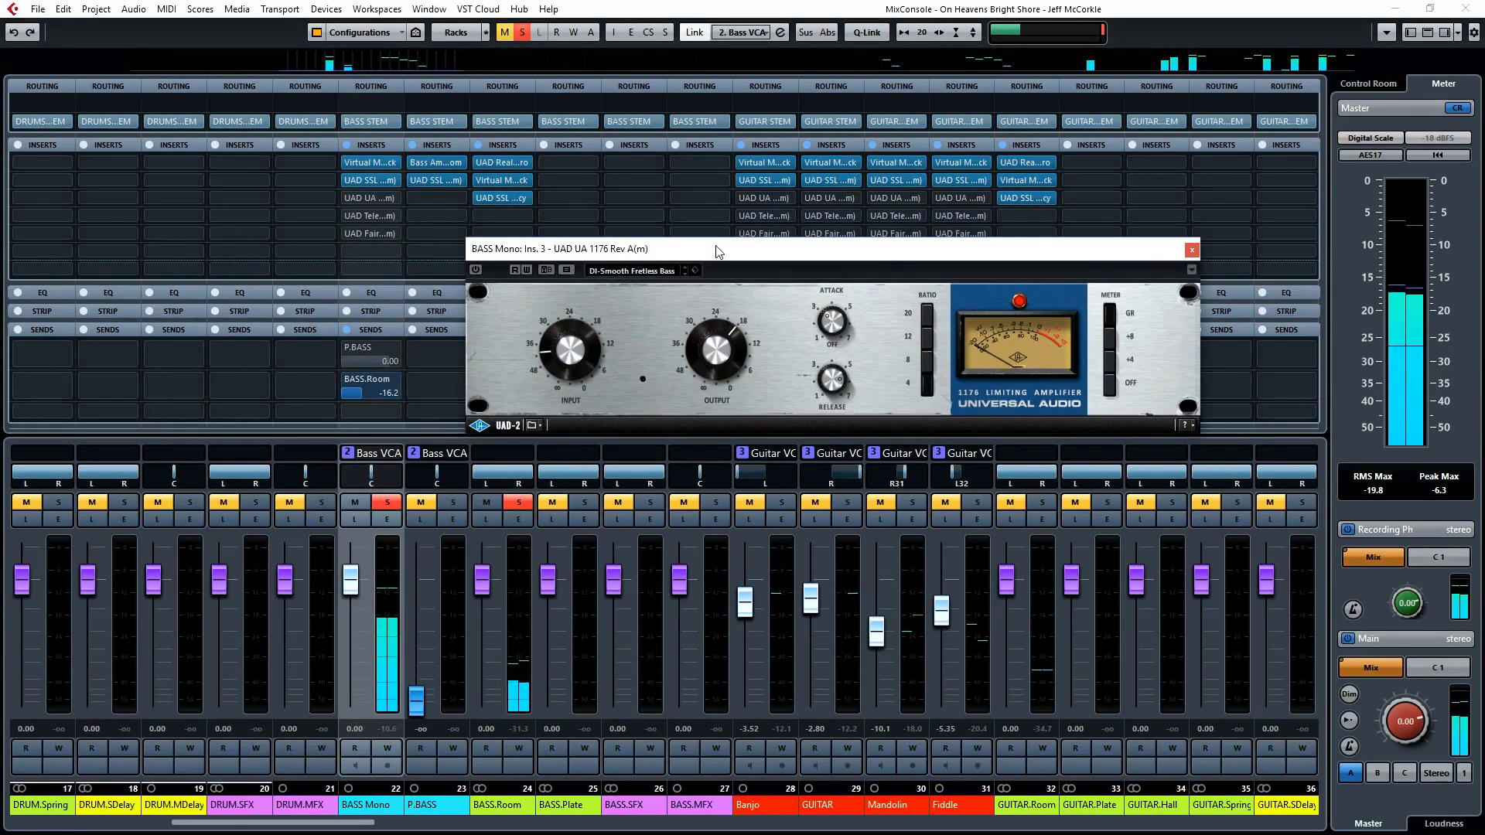
click(399, 198)
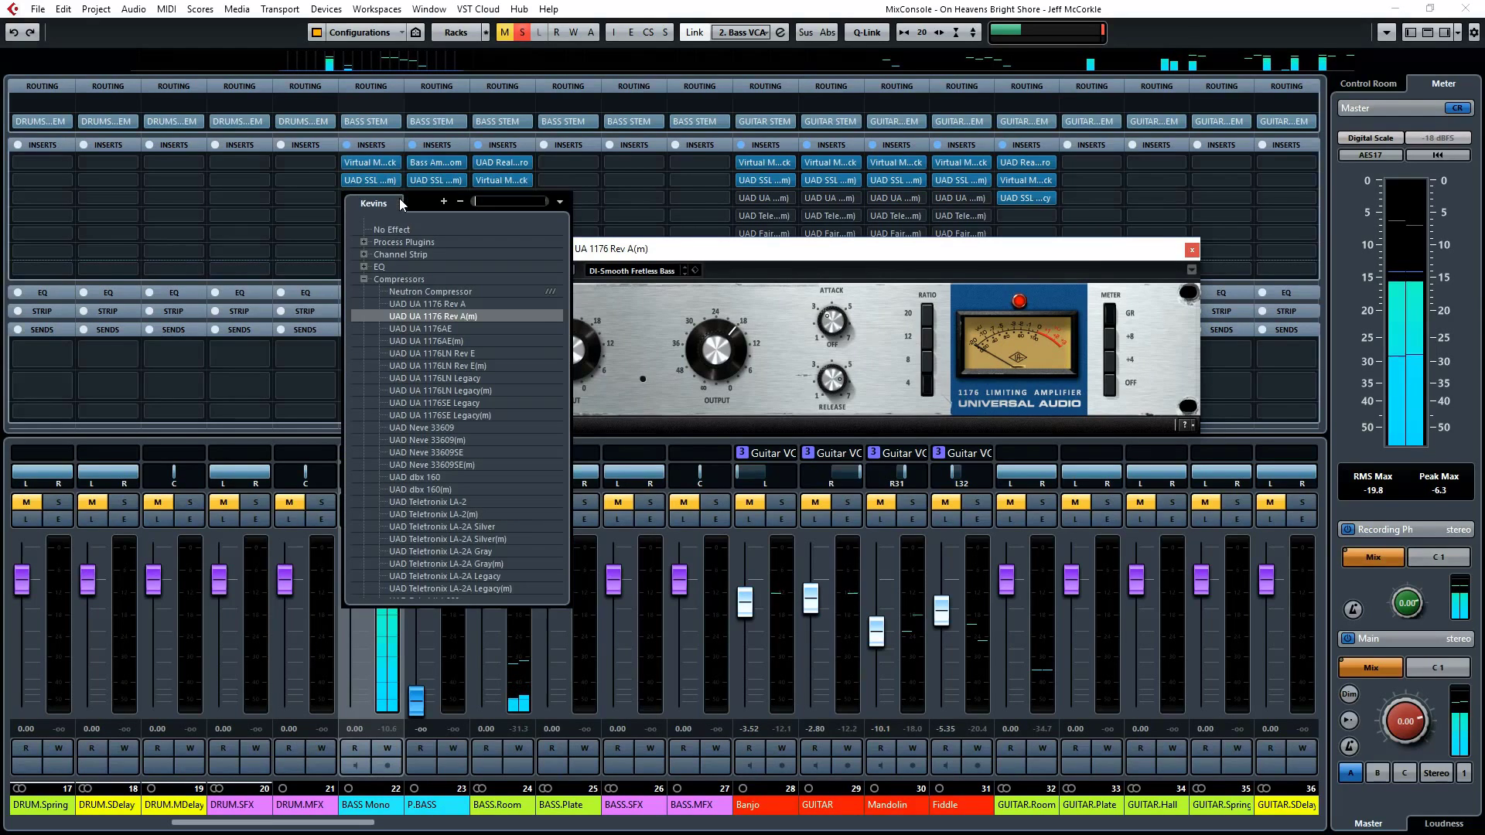
click(425, 315)
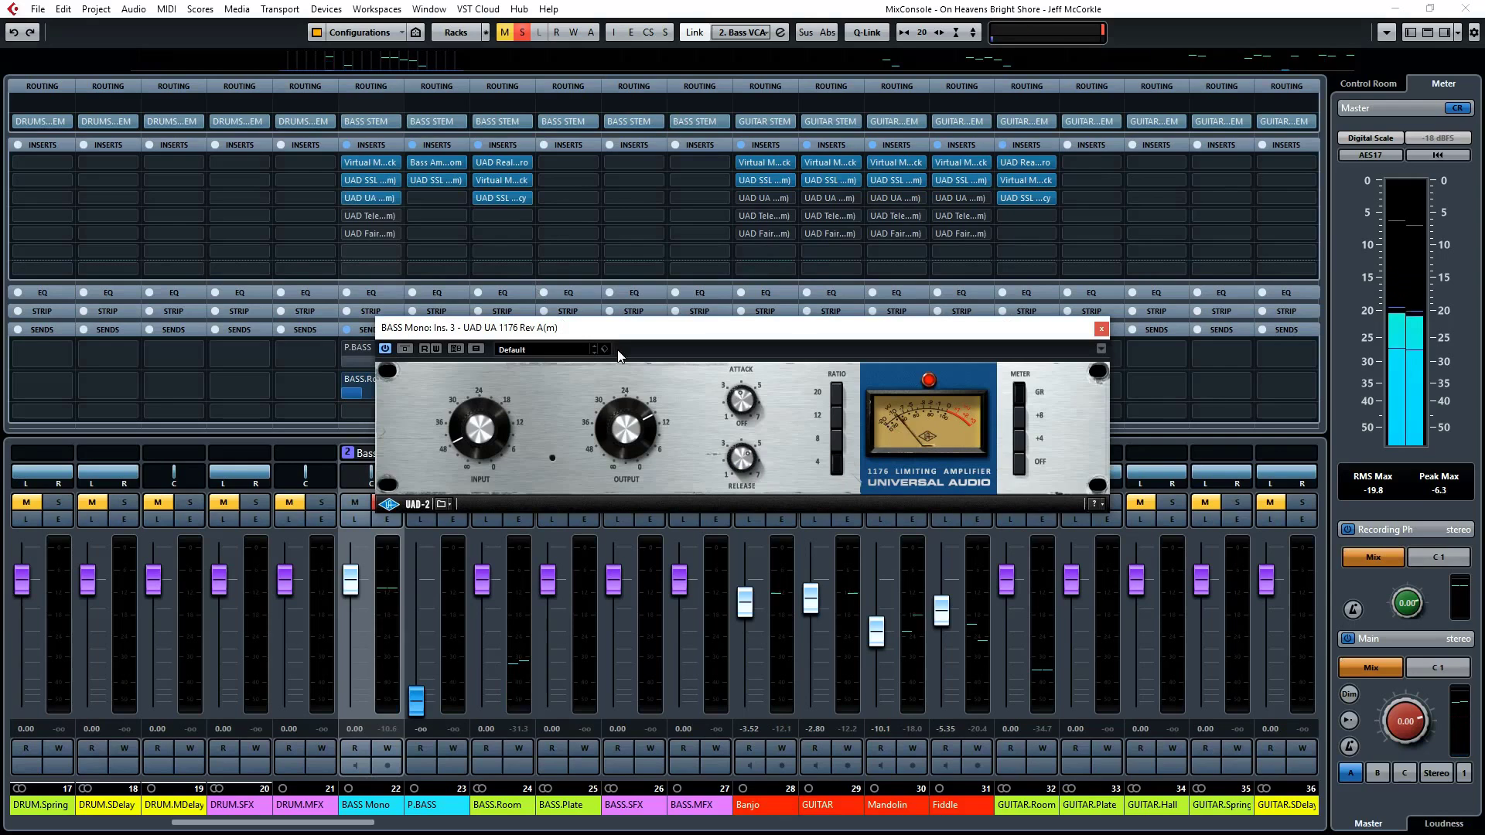
drag(562, 333, 601, 323)
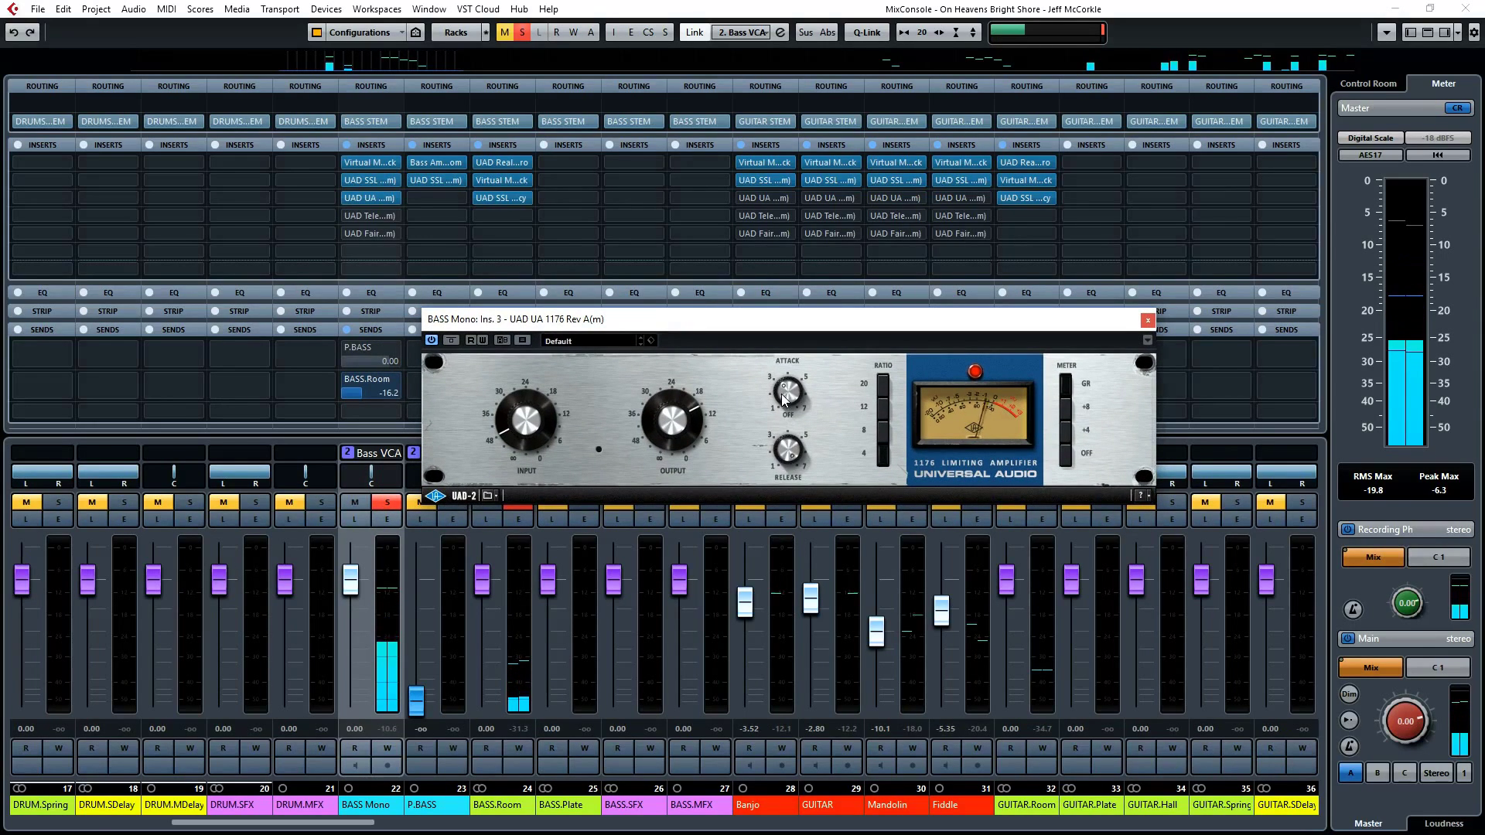
Step: Raise the 1176's input gain and lower its output, with its meter set to GR
drag(523, 431, 523, 421)
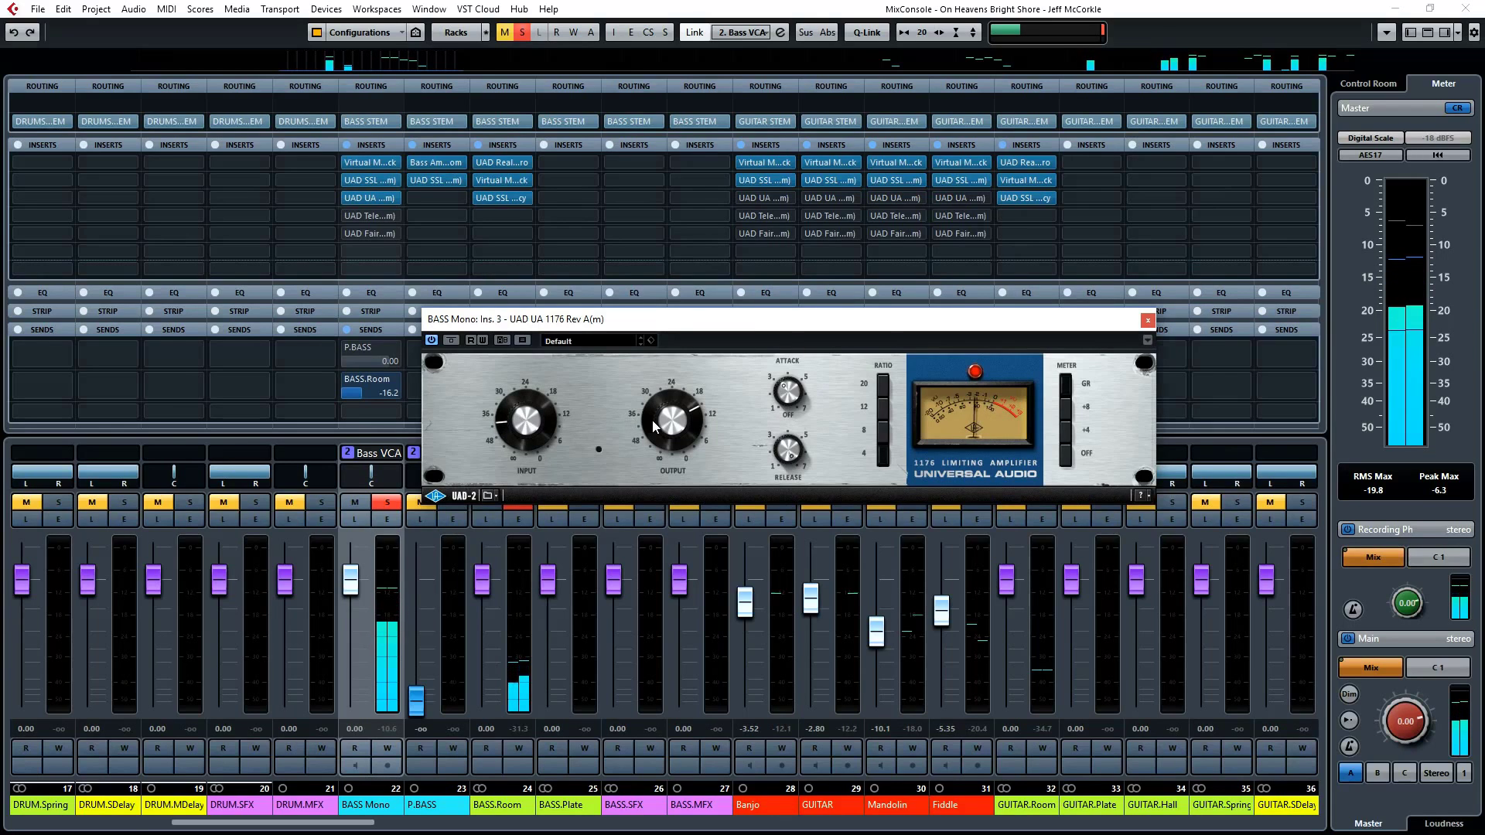
drag(663, 425, 666, 444)
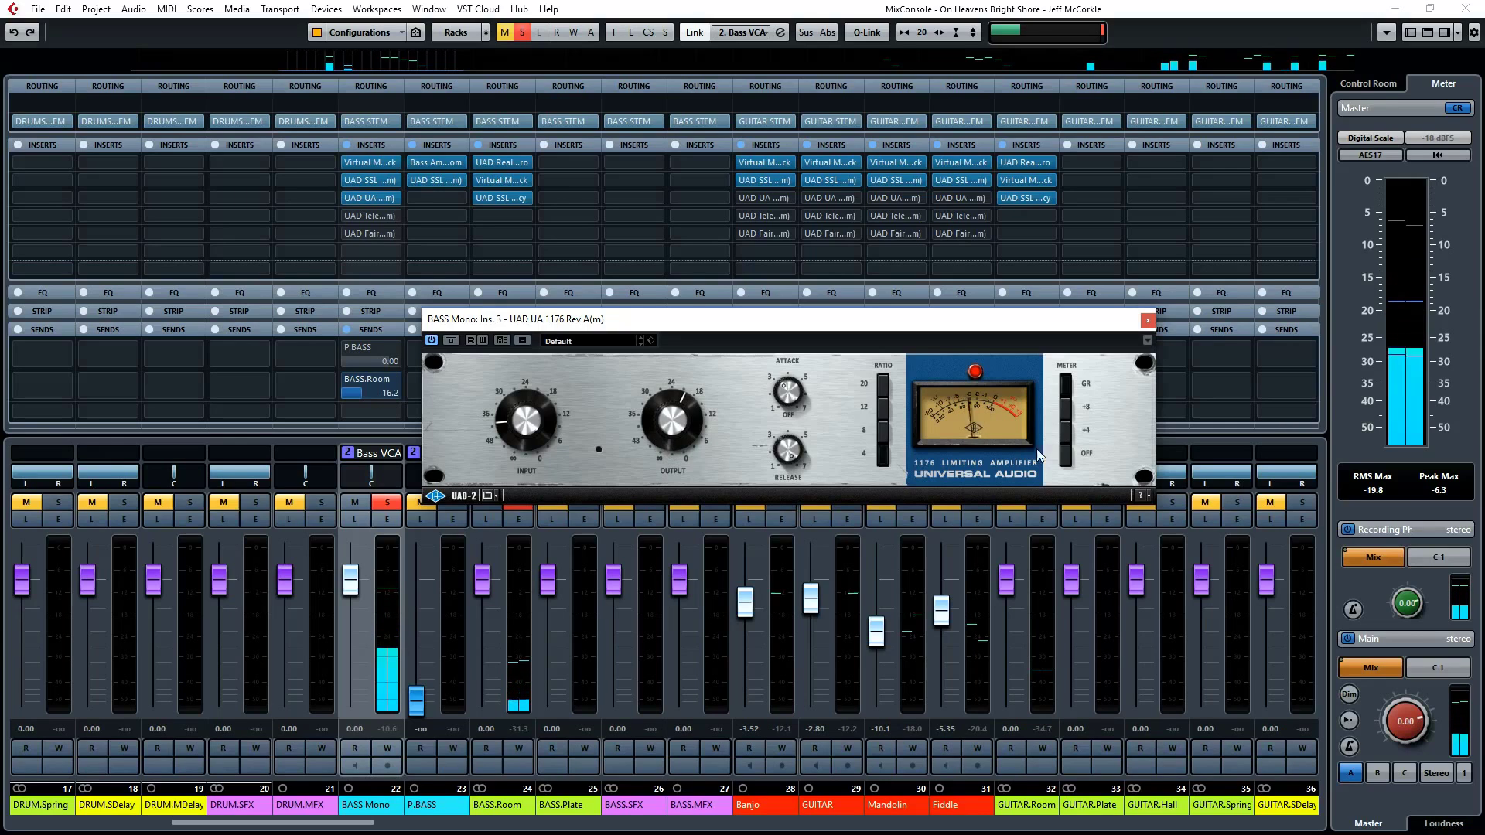
click(1067, 456)
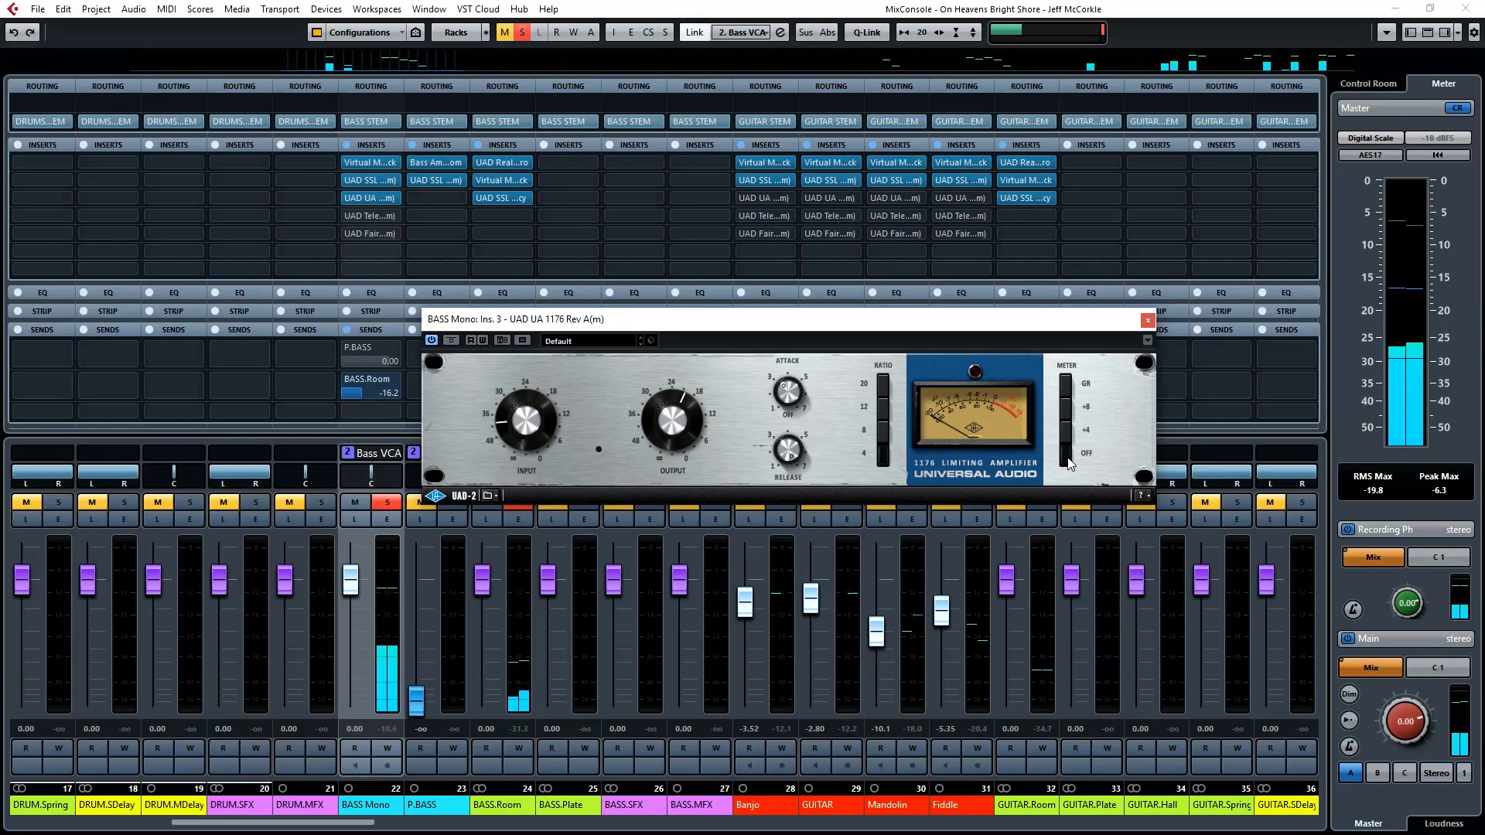
click(1065, 384)
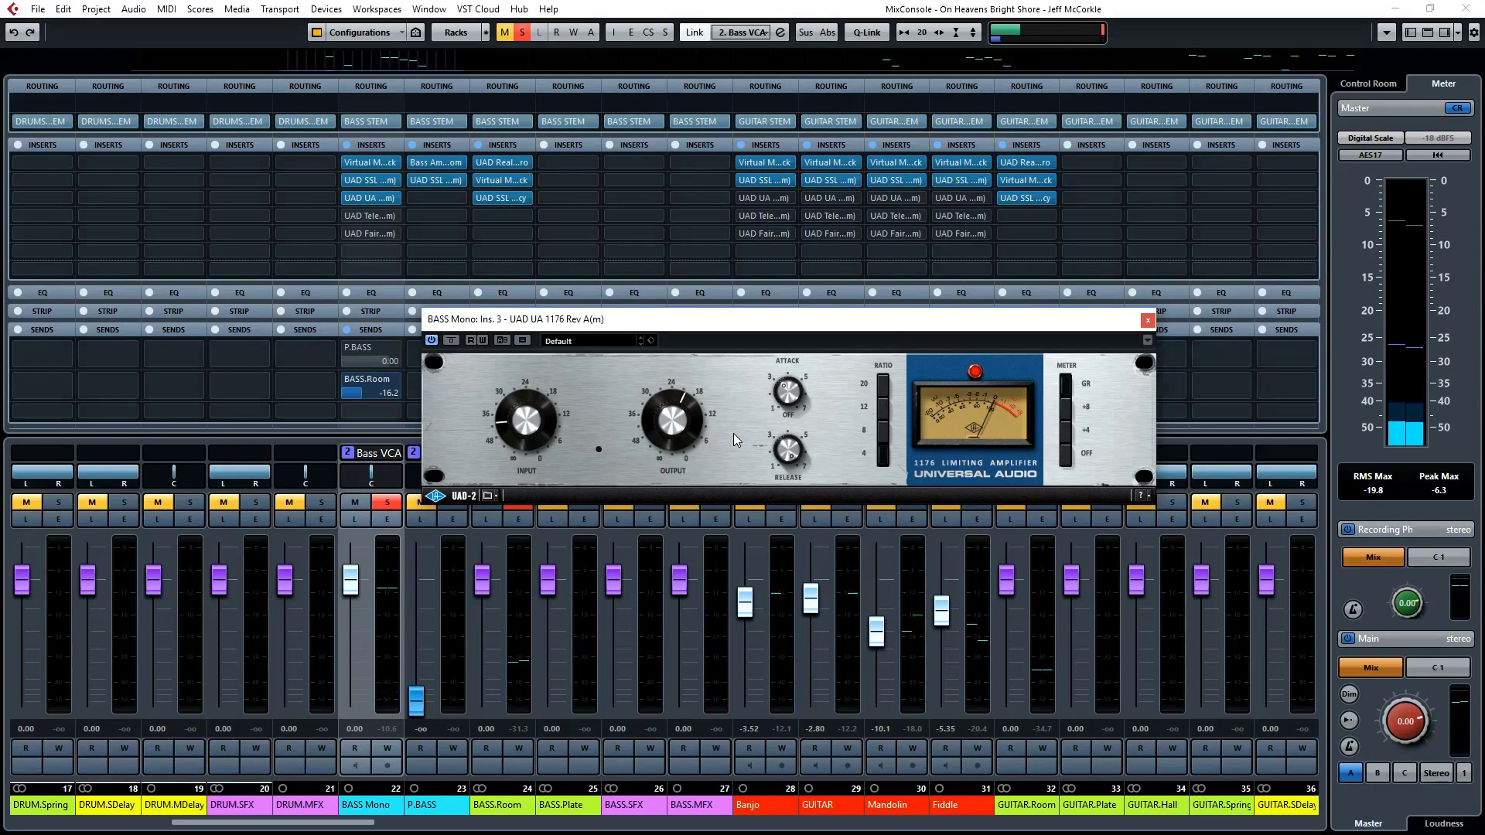
Step: Compare the bass with the 1176 bypassed and engaged, leaving it engaged, and close the plug-in
click(451, 342)
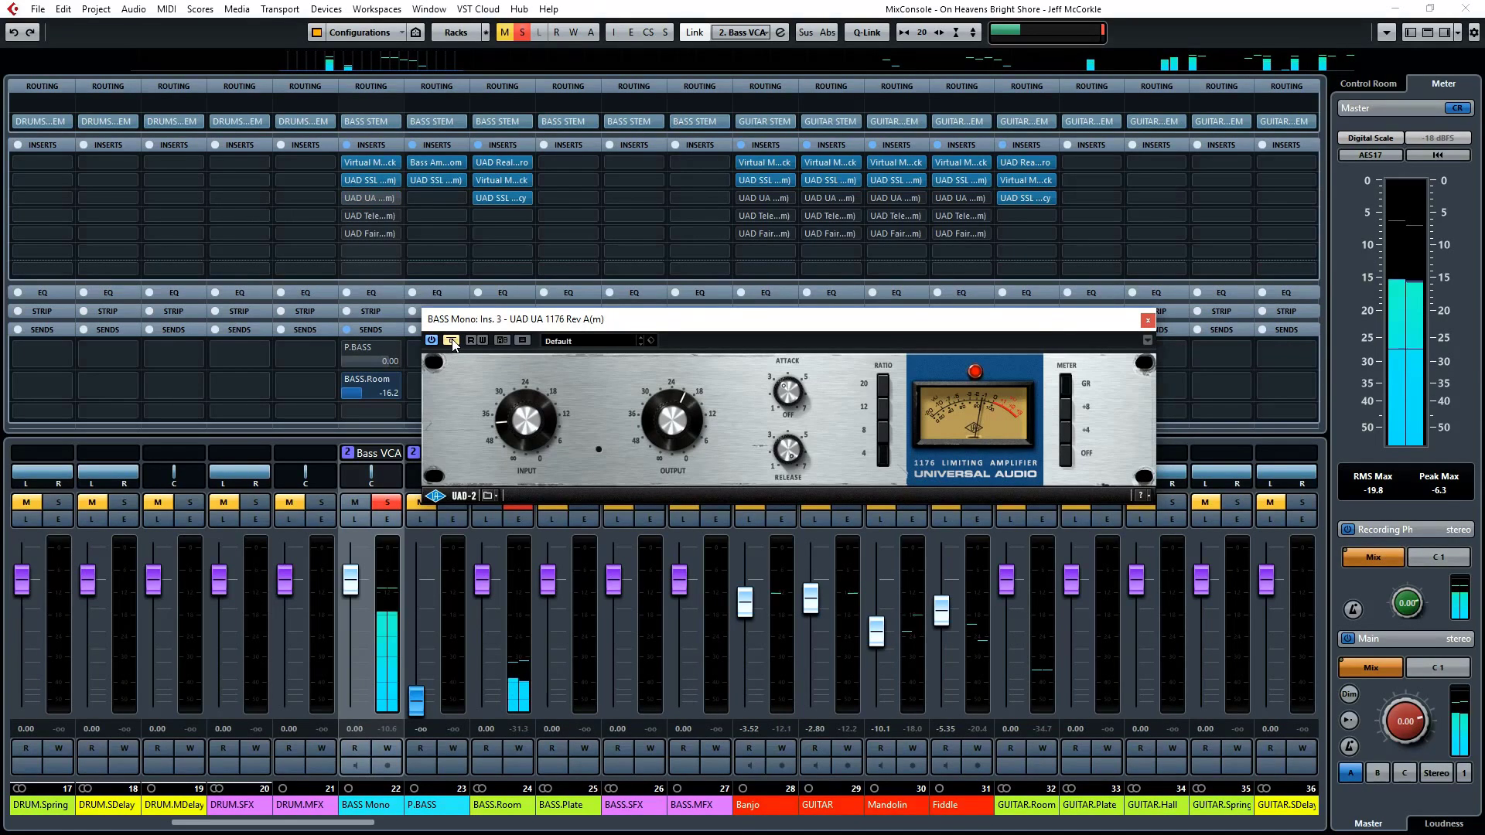
click(452, 342)
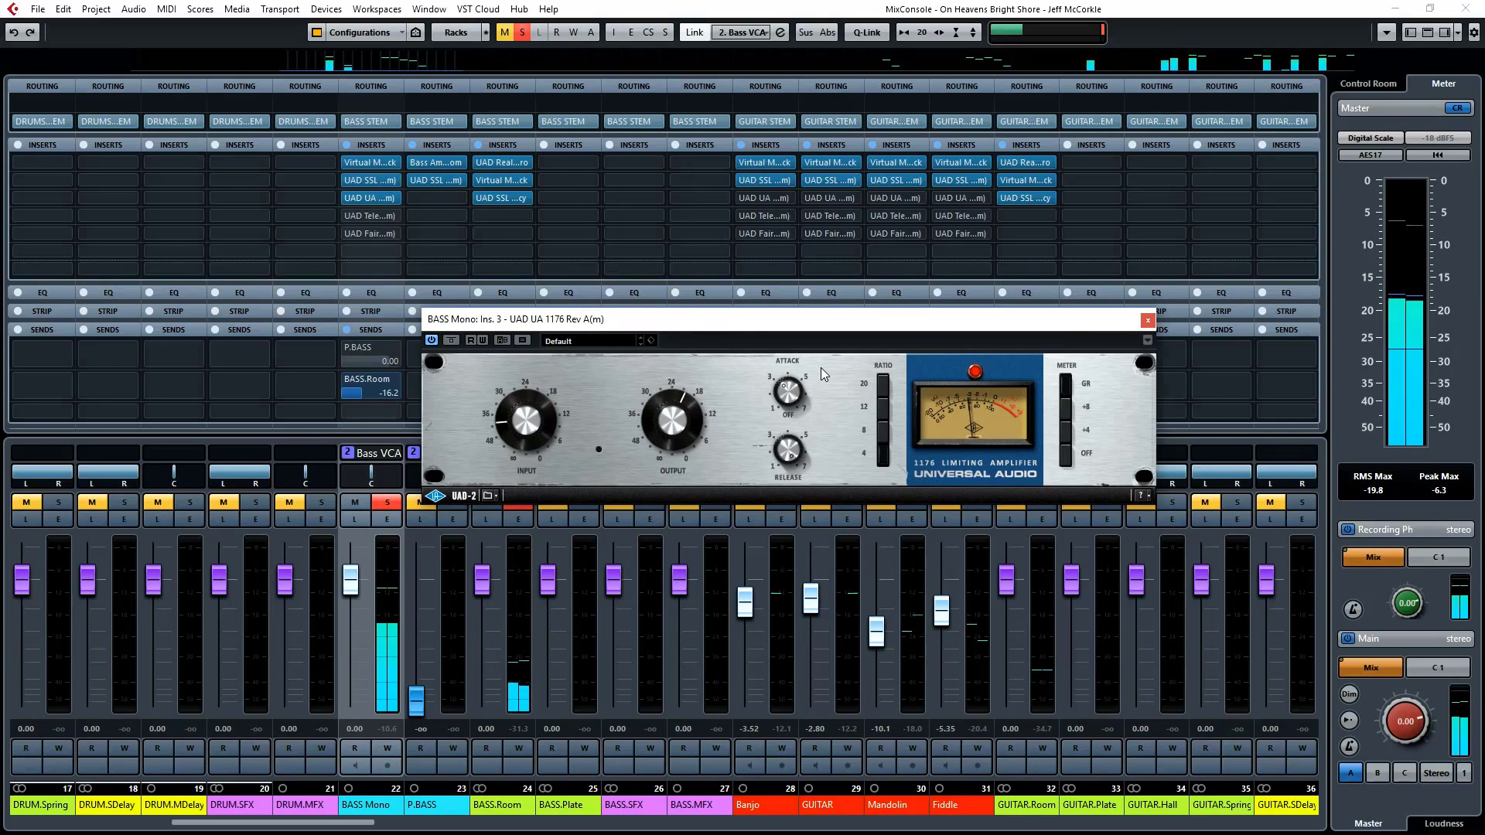
click(448, 341)
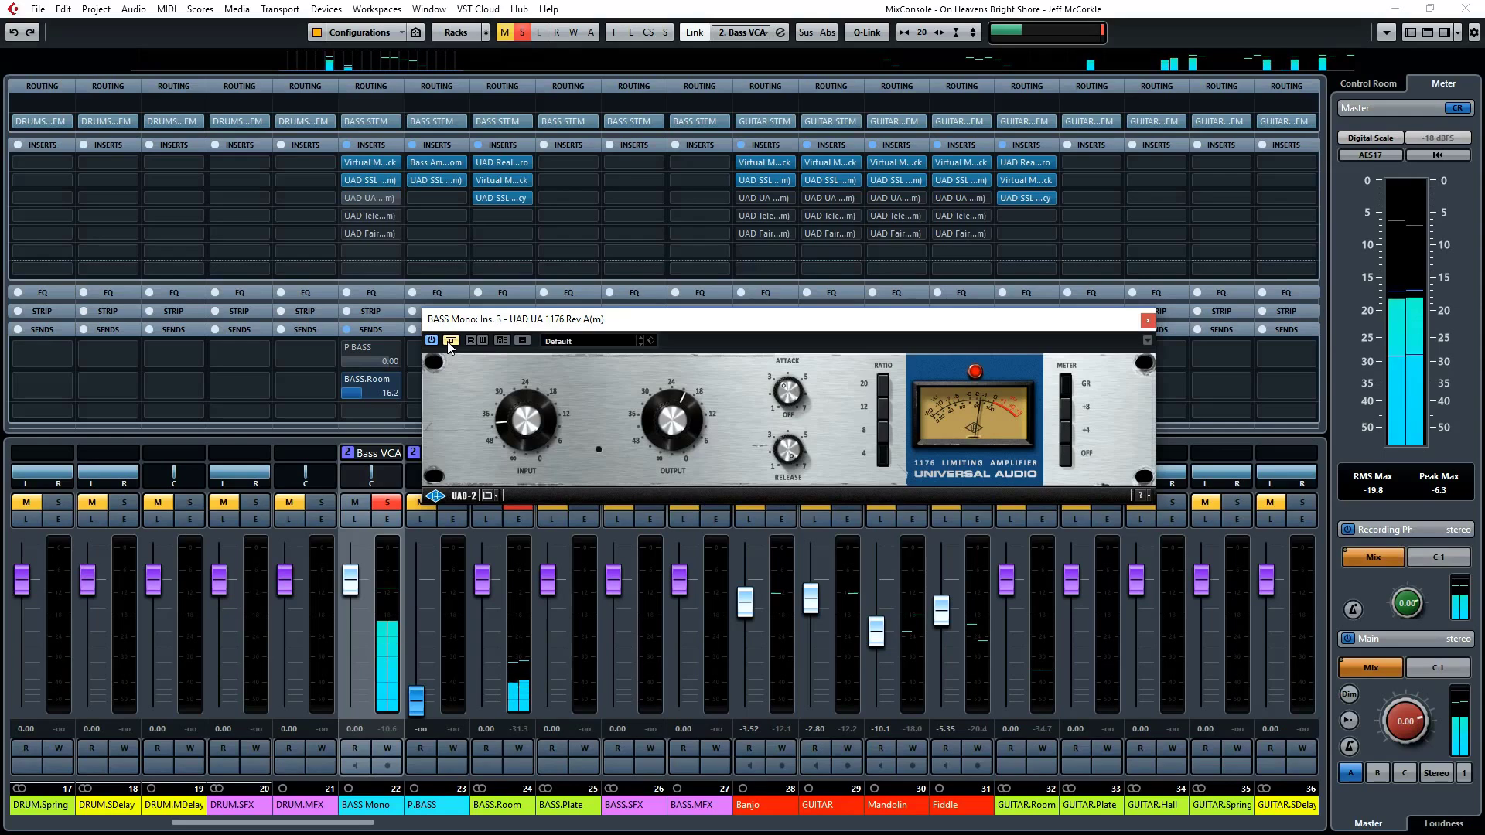
click(449, 341)
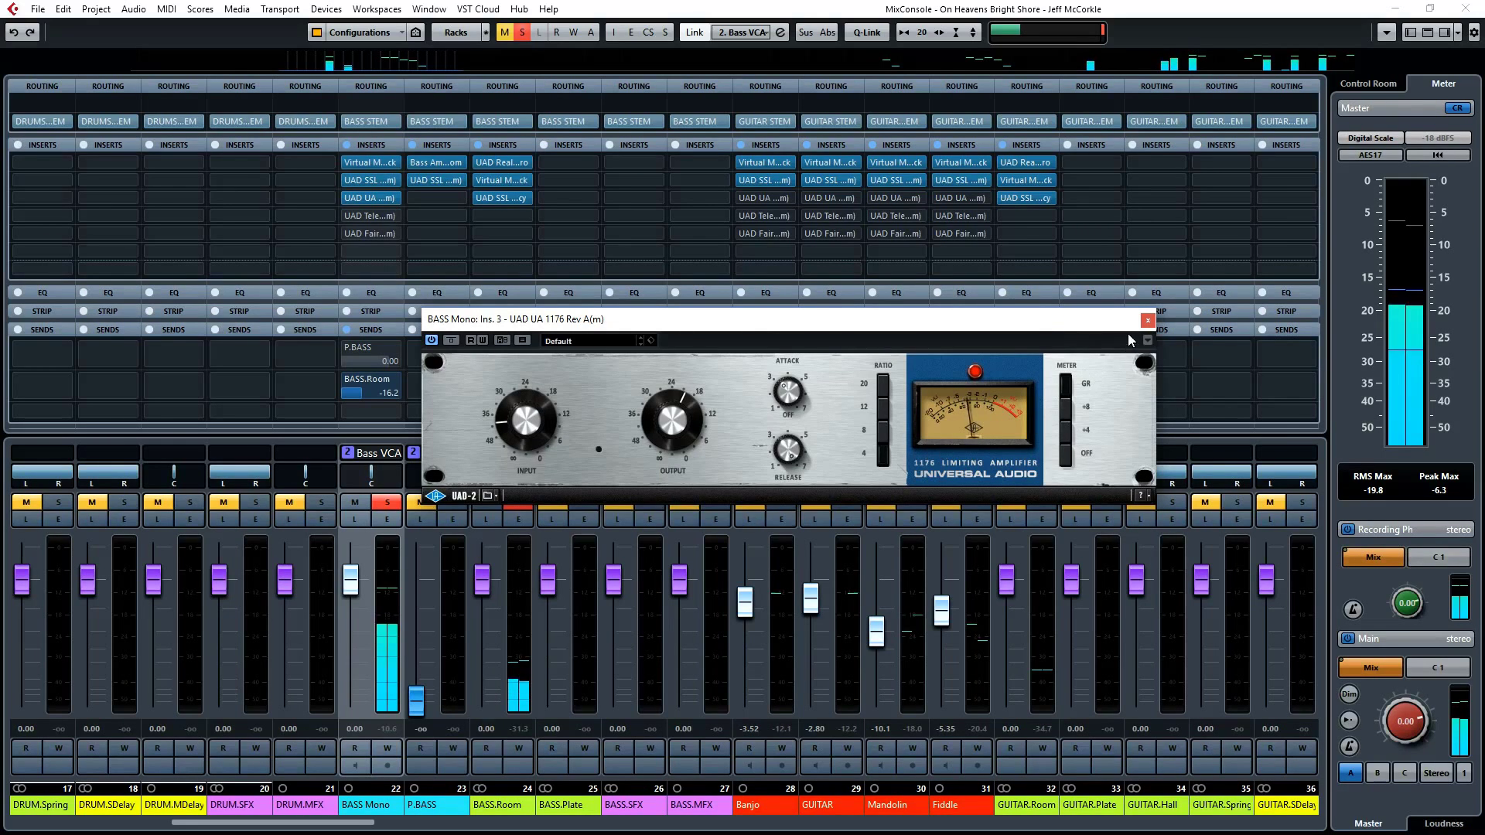
click(1148, 319)
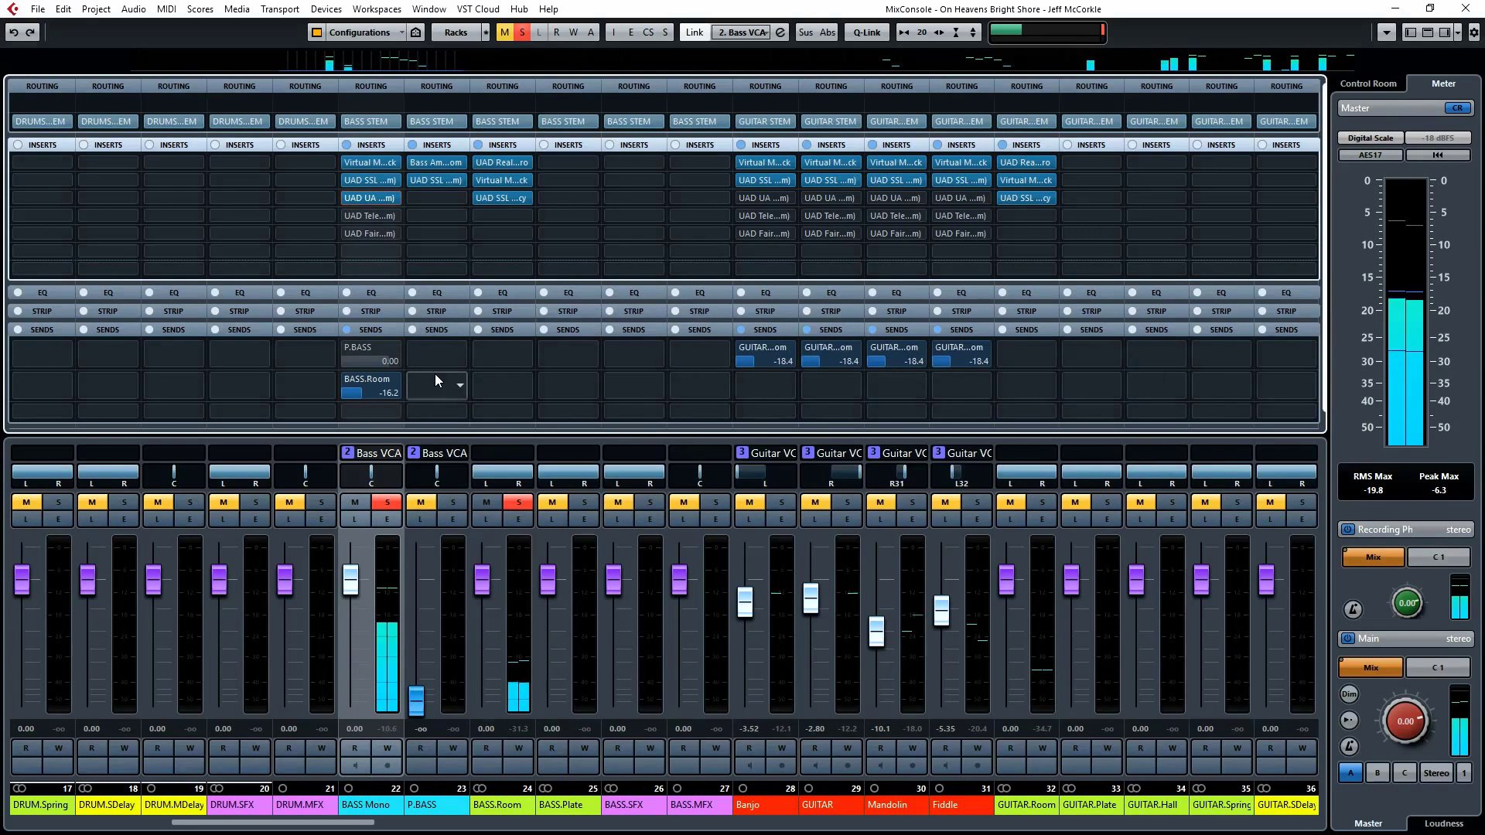
Step: Activate BASS Mono's send to P.BASS, and solo P.BASS in listen mode with its fader at 2.65
click(347, 352)
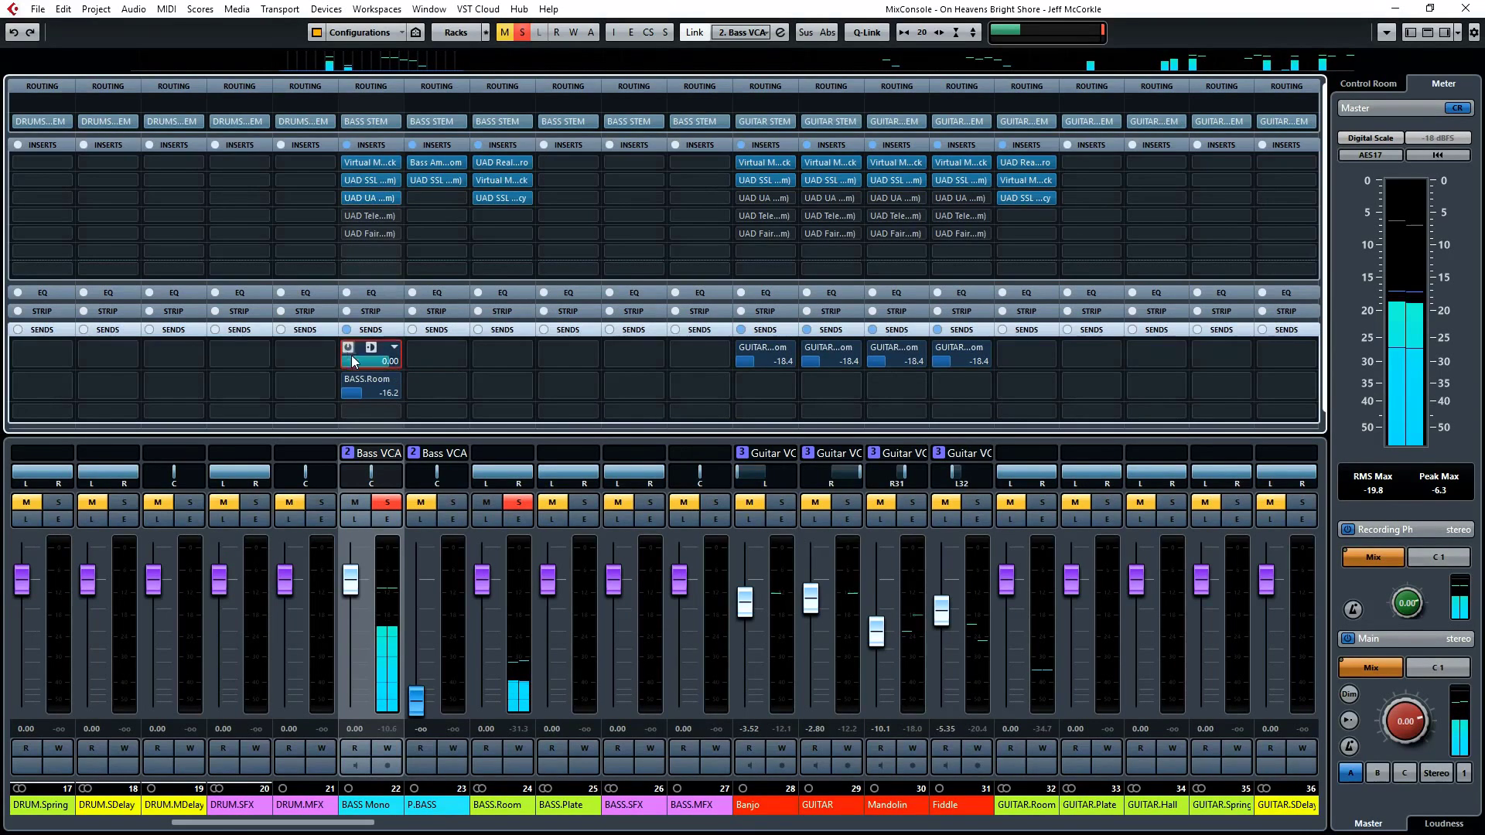
click(450, 502)
drag(420, 701, 392, 560)
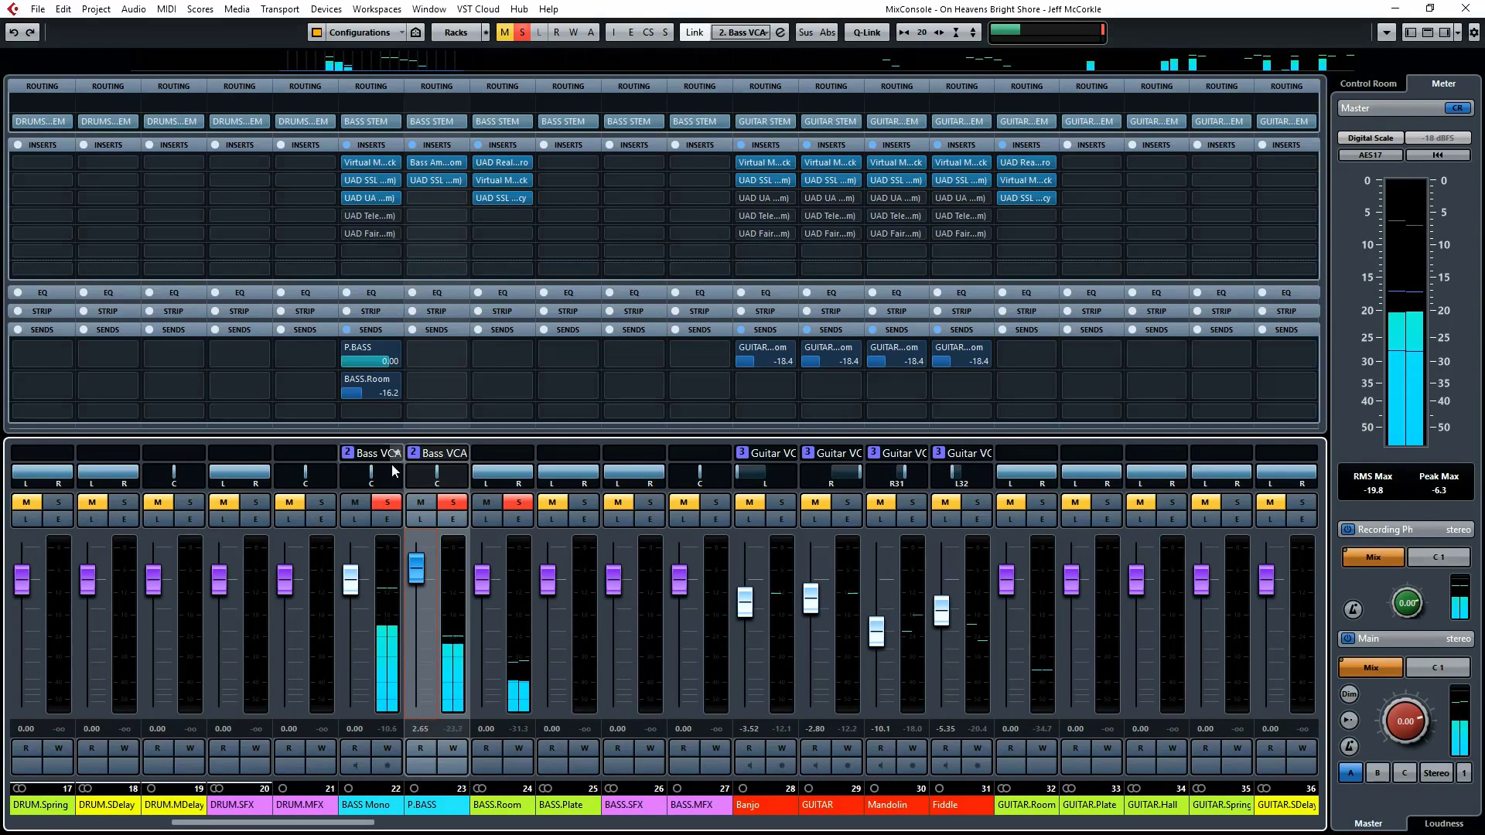
click(419, 518)
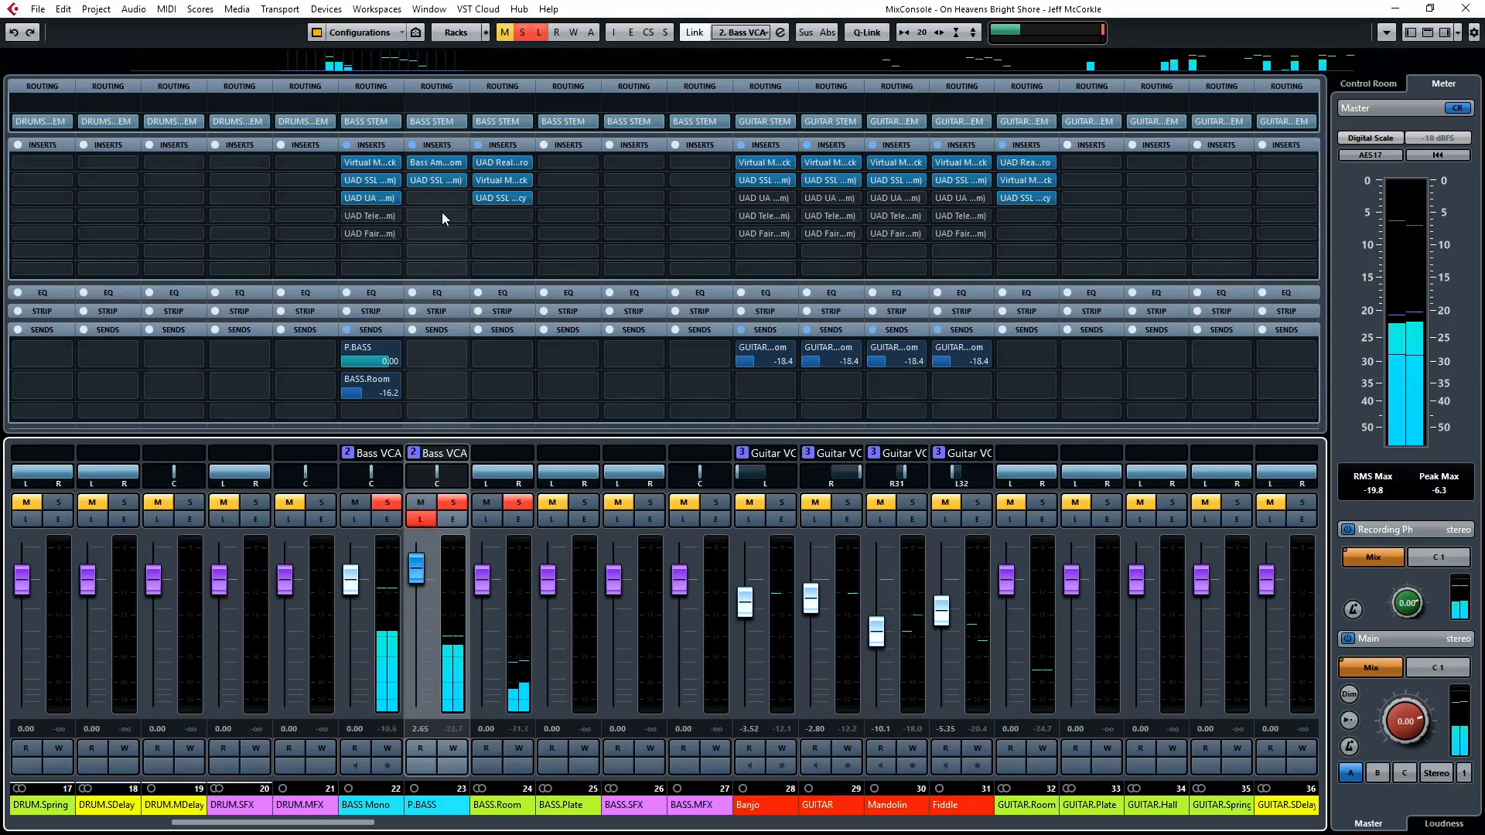
Step: Examine the Bass Amp Room and SSL E Channel Strip settings on the P.BASS channel
click(439, 161)
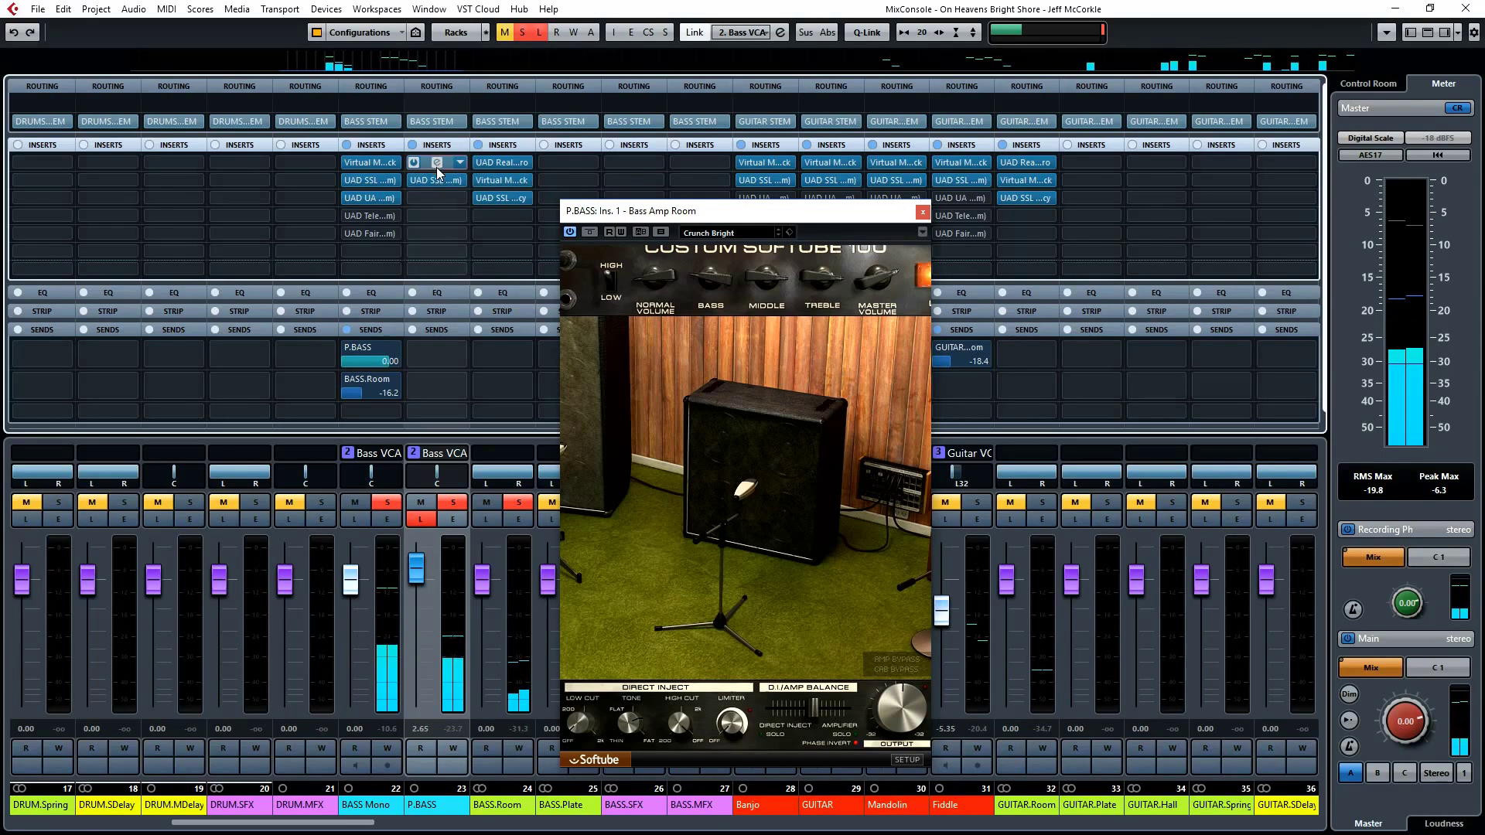
click(436, 165)
click(437, 179)
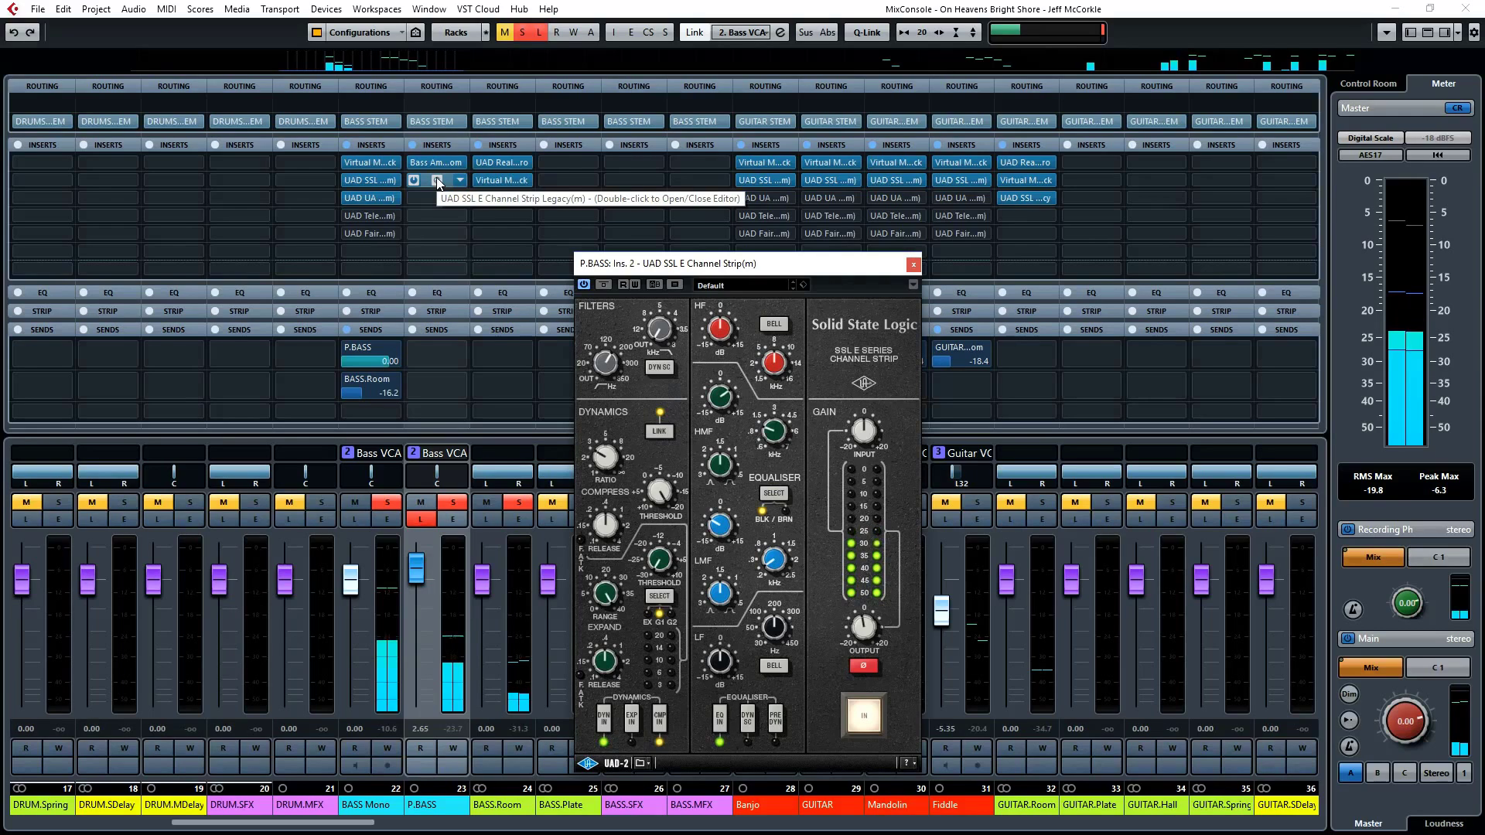
click(438, 180)
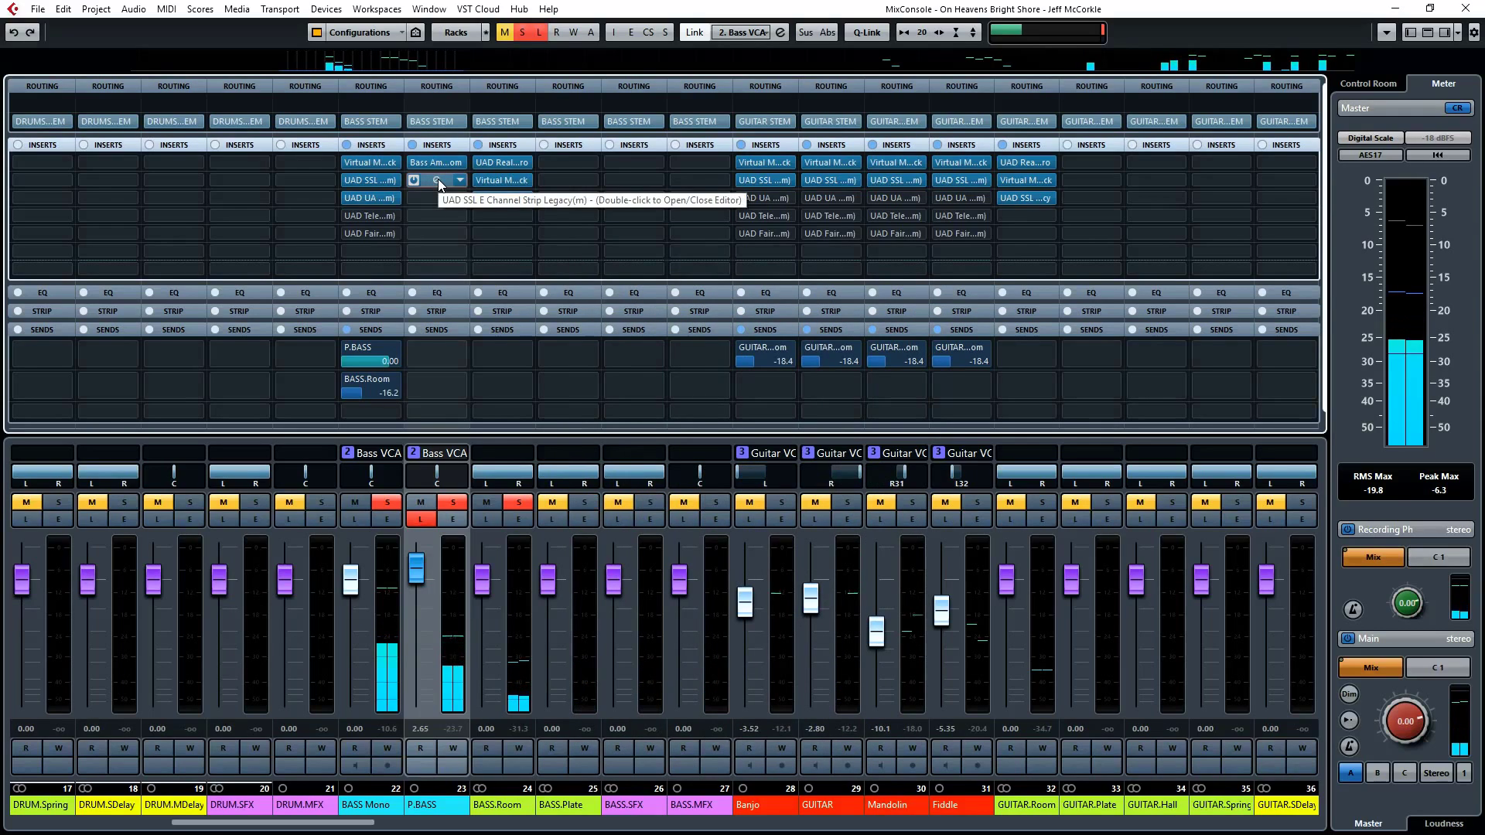
click(438, 179)
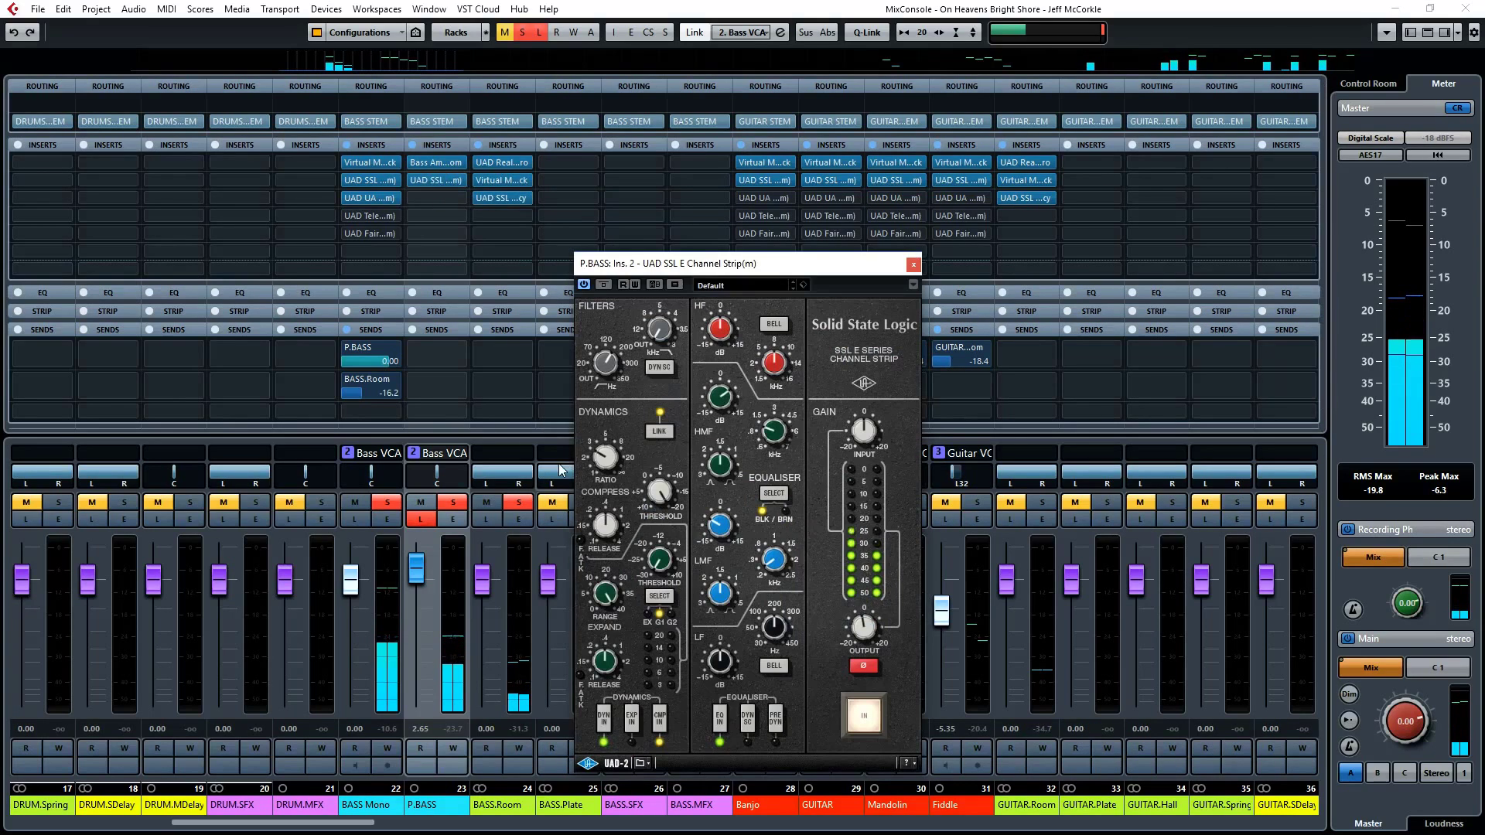
click(656, 732)
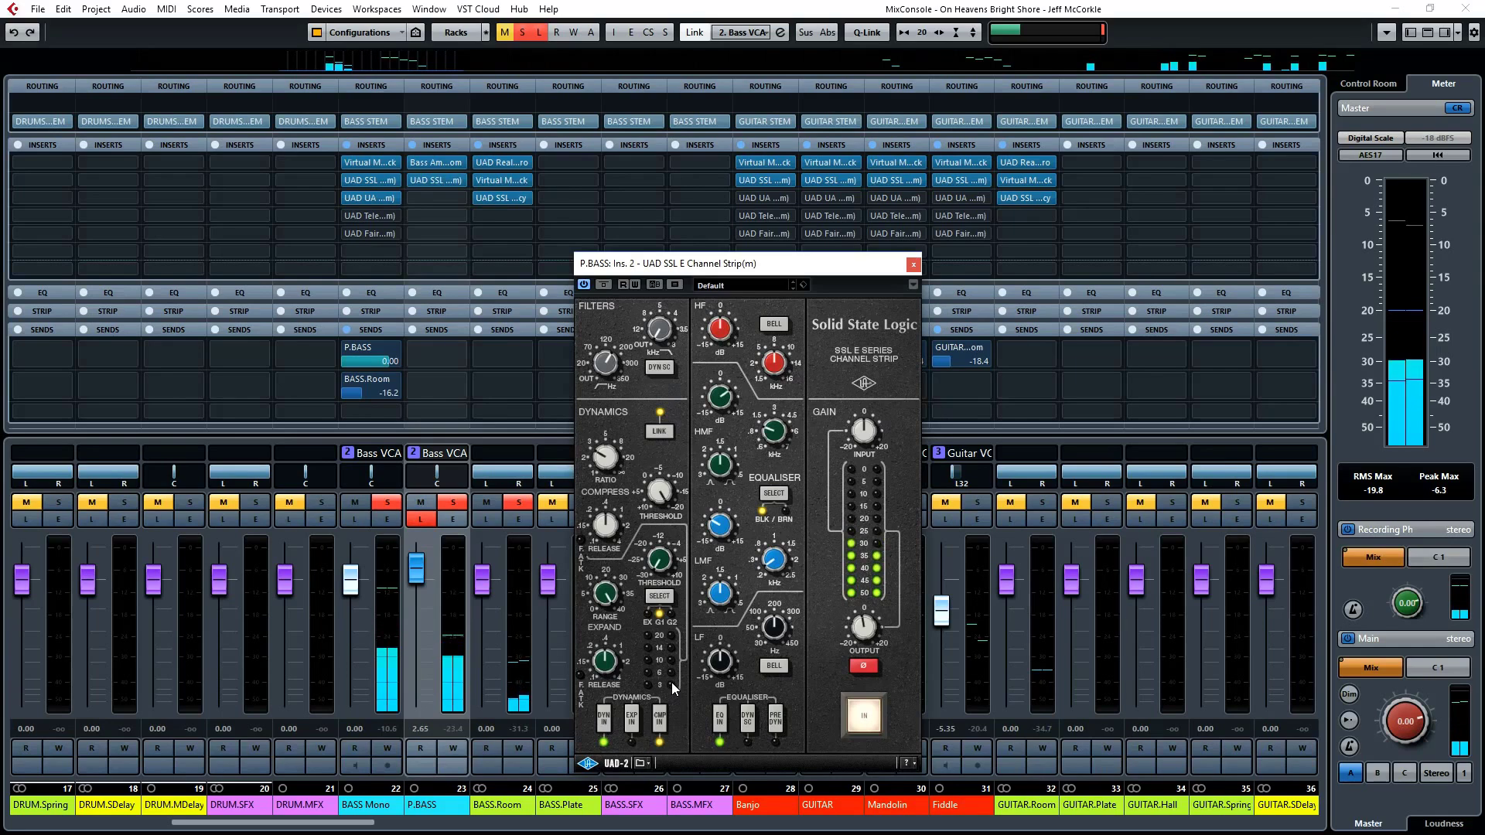
Step: Set the P.BASS Bass Amp Room output volume to 7.0 dB and raise the output gain of its SSL channel strip
click(440, 160)
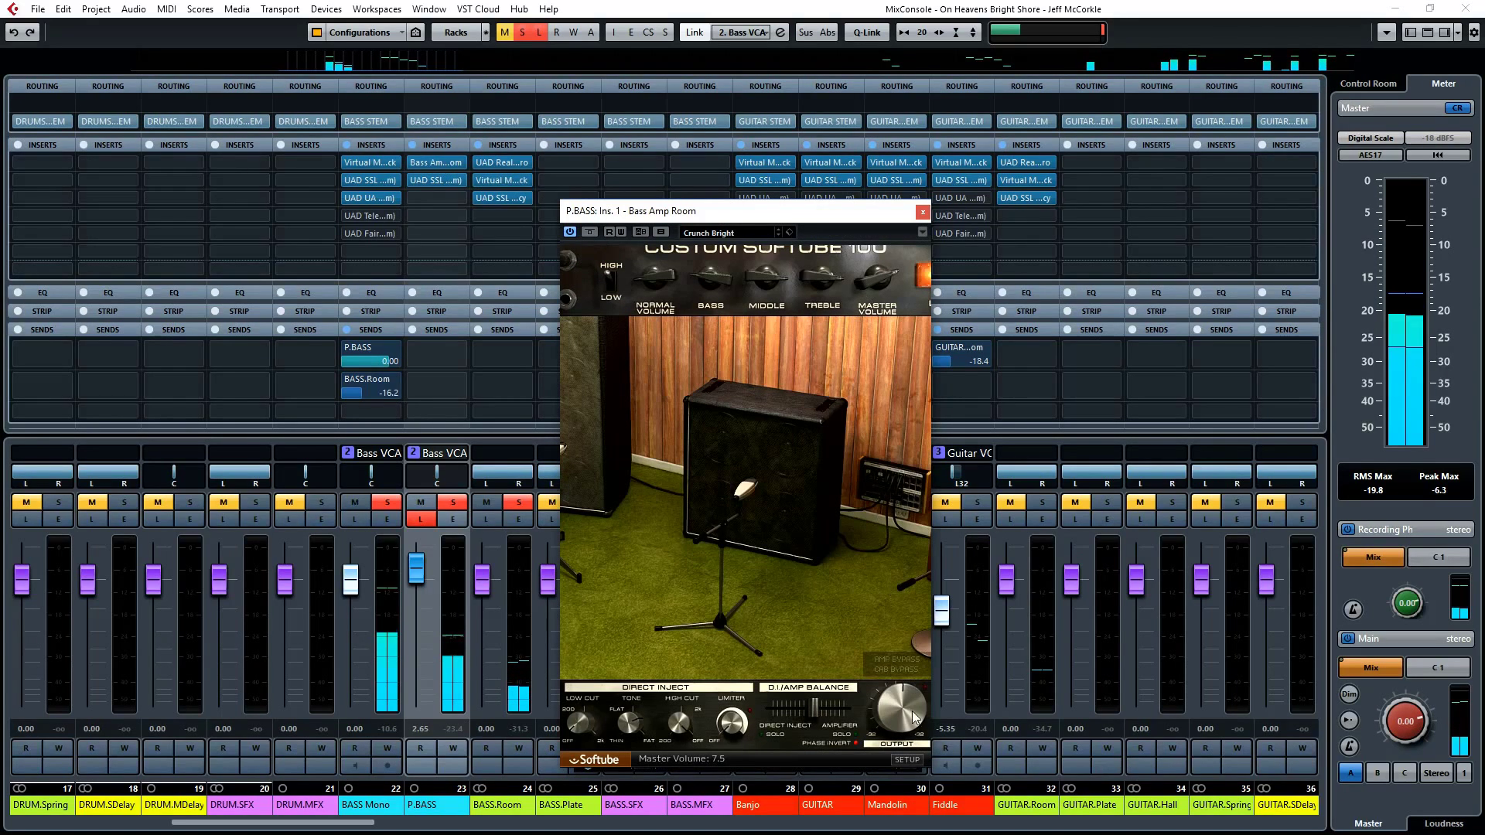
scroll(907, 701, up, 4)
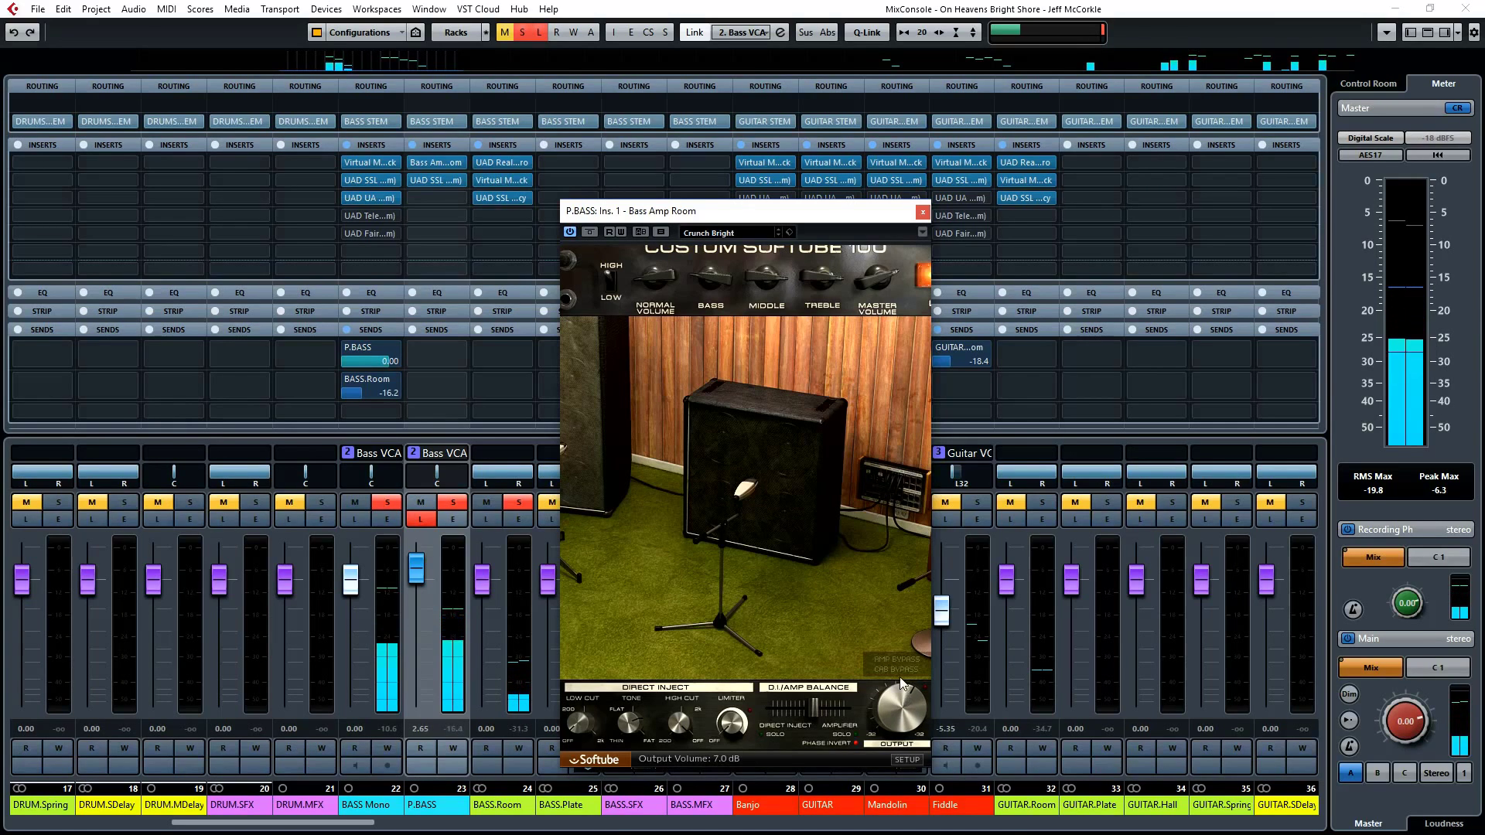
drag(796, 224, 1147, 213)
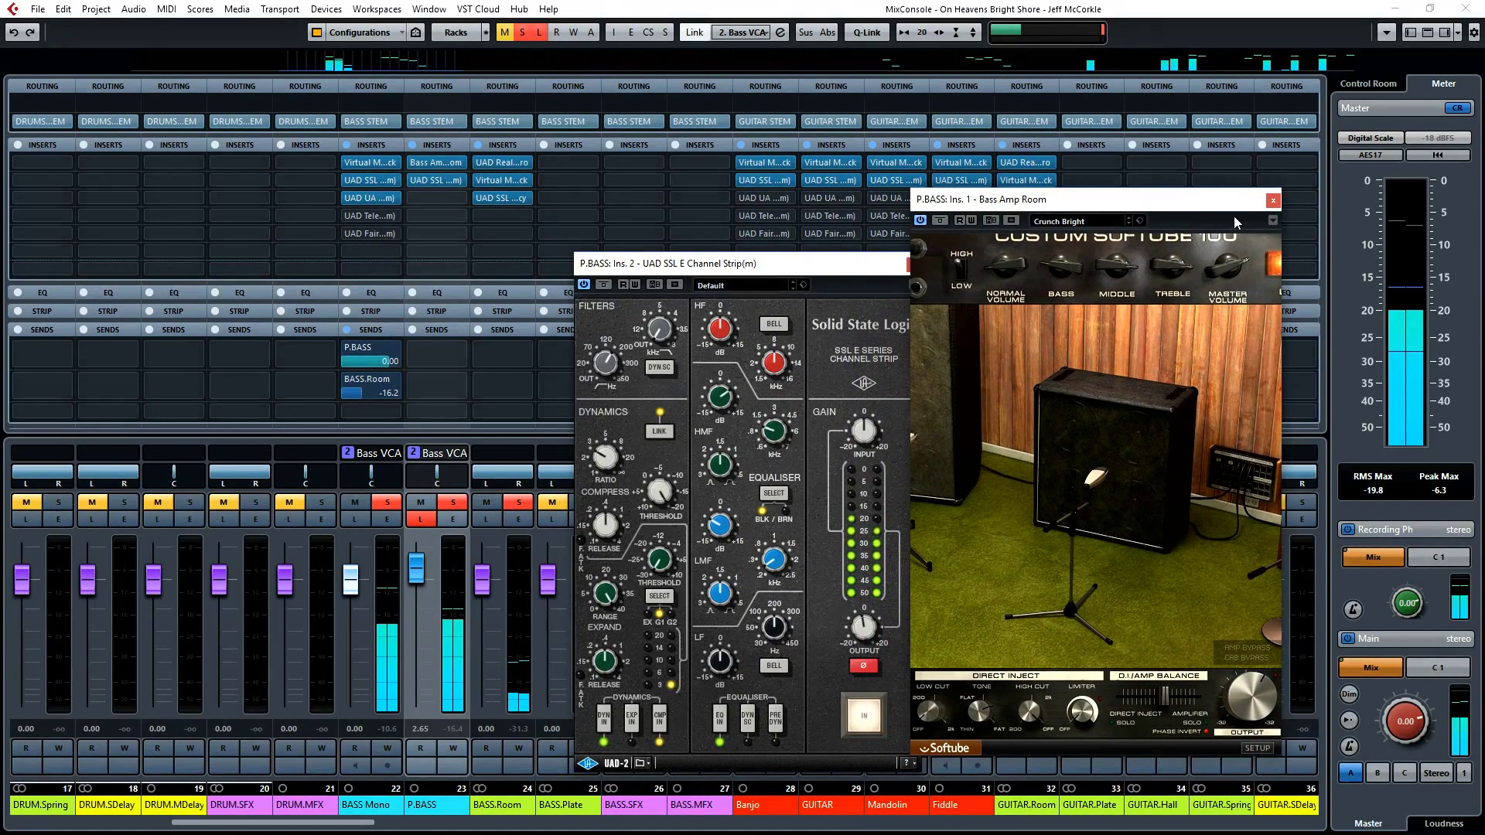
click(1272, 200)
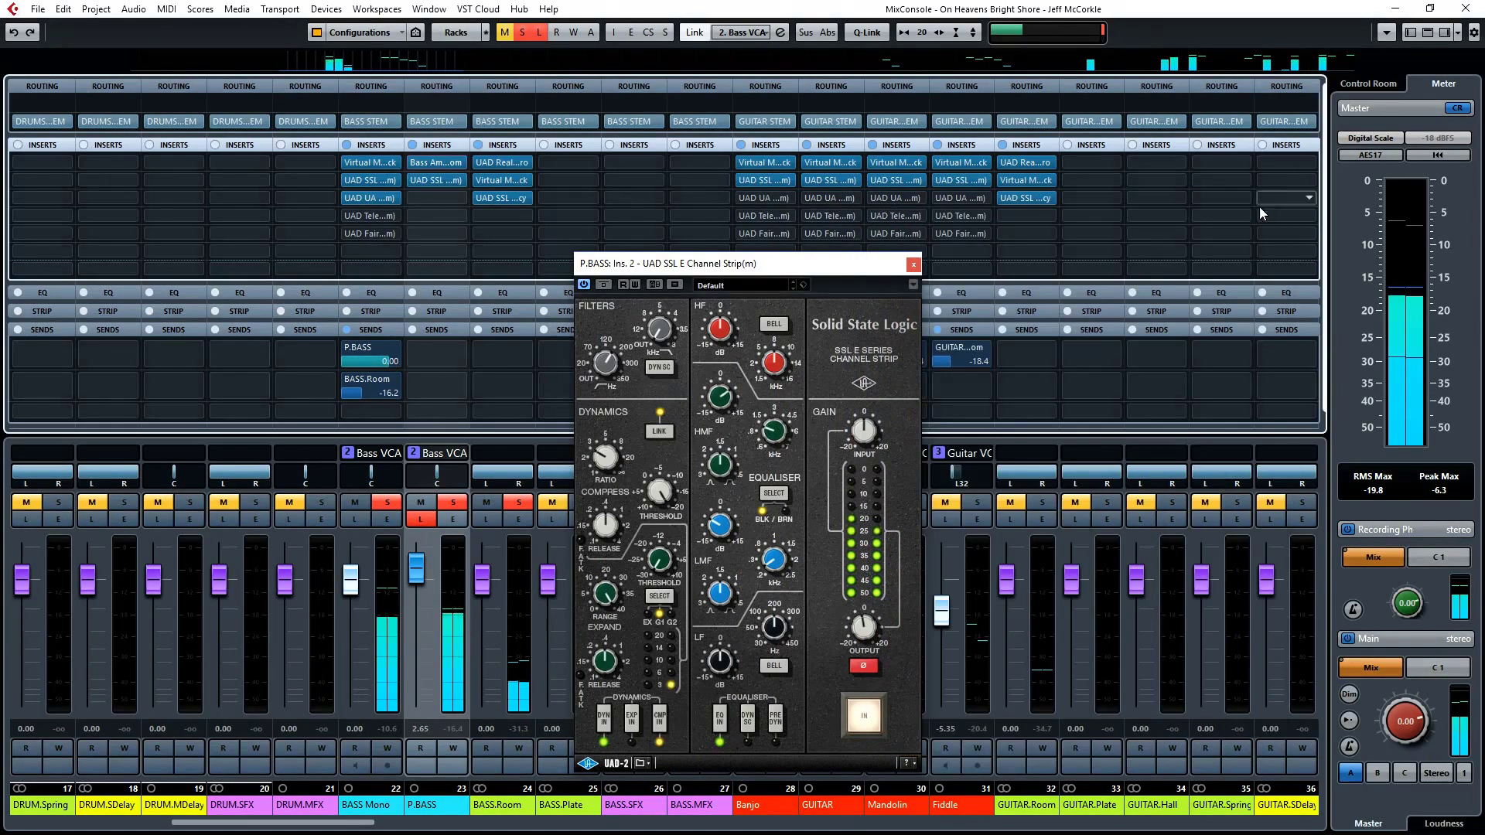
click(862, 630)
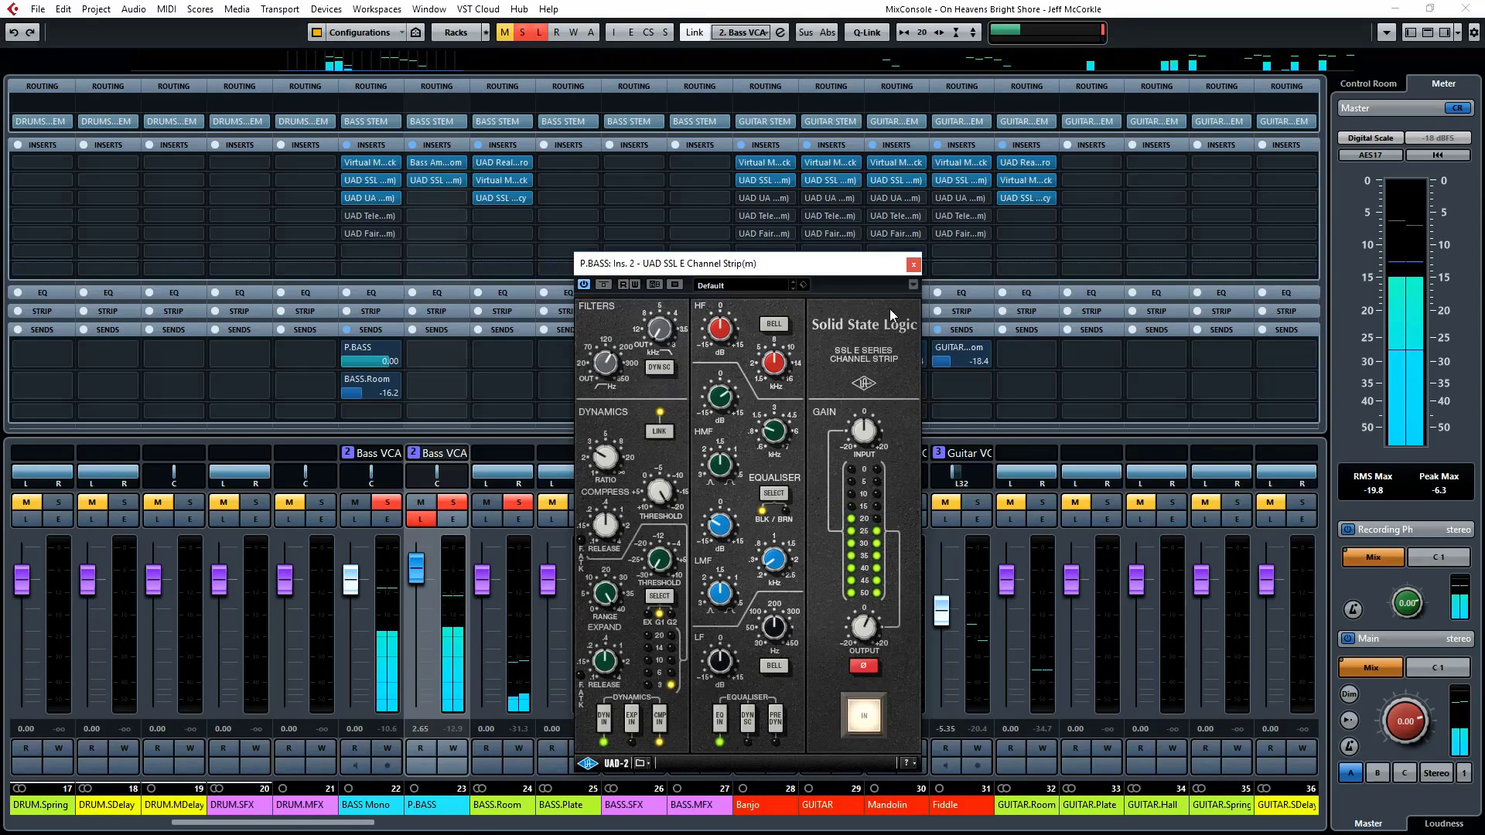
click(913, 264)
Step: Turn off listen mode on P.BASS and bring its fader down to about -8.39
click(420, 519)
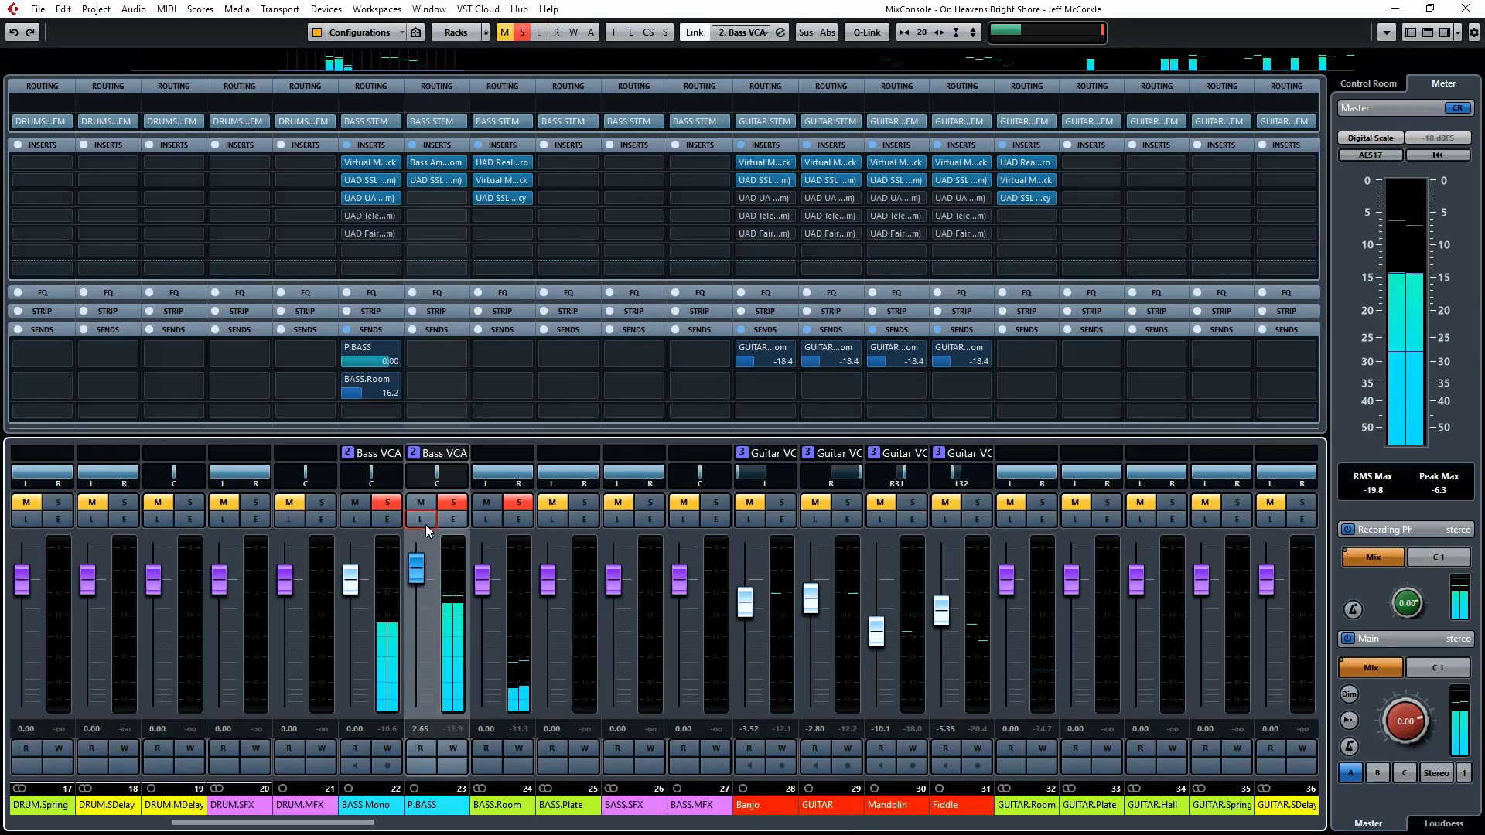
drag(416, 568, 467, 781)
click(428, 617)
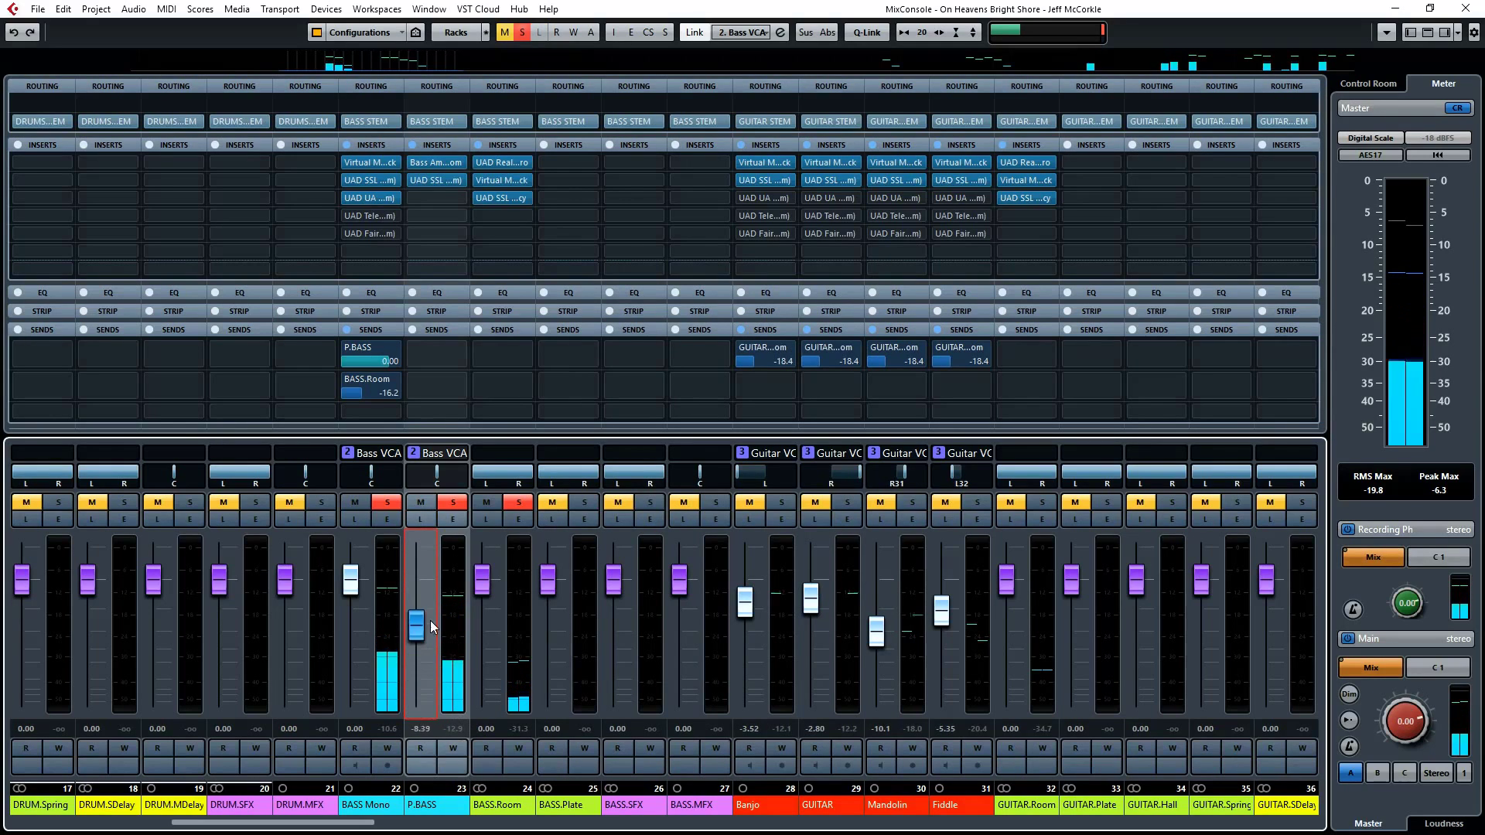
Step: Compare the bass with and without P.BASS soloed at about -4.99, and lower its fader to about -18.1
drag(428, 614, 429, 614)
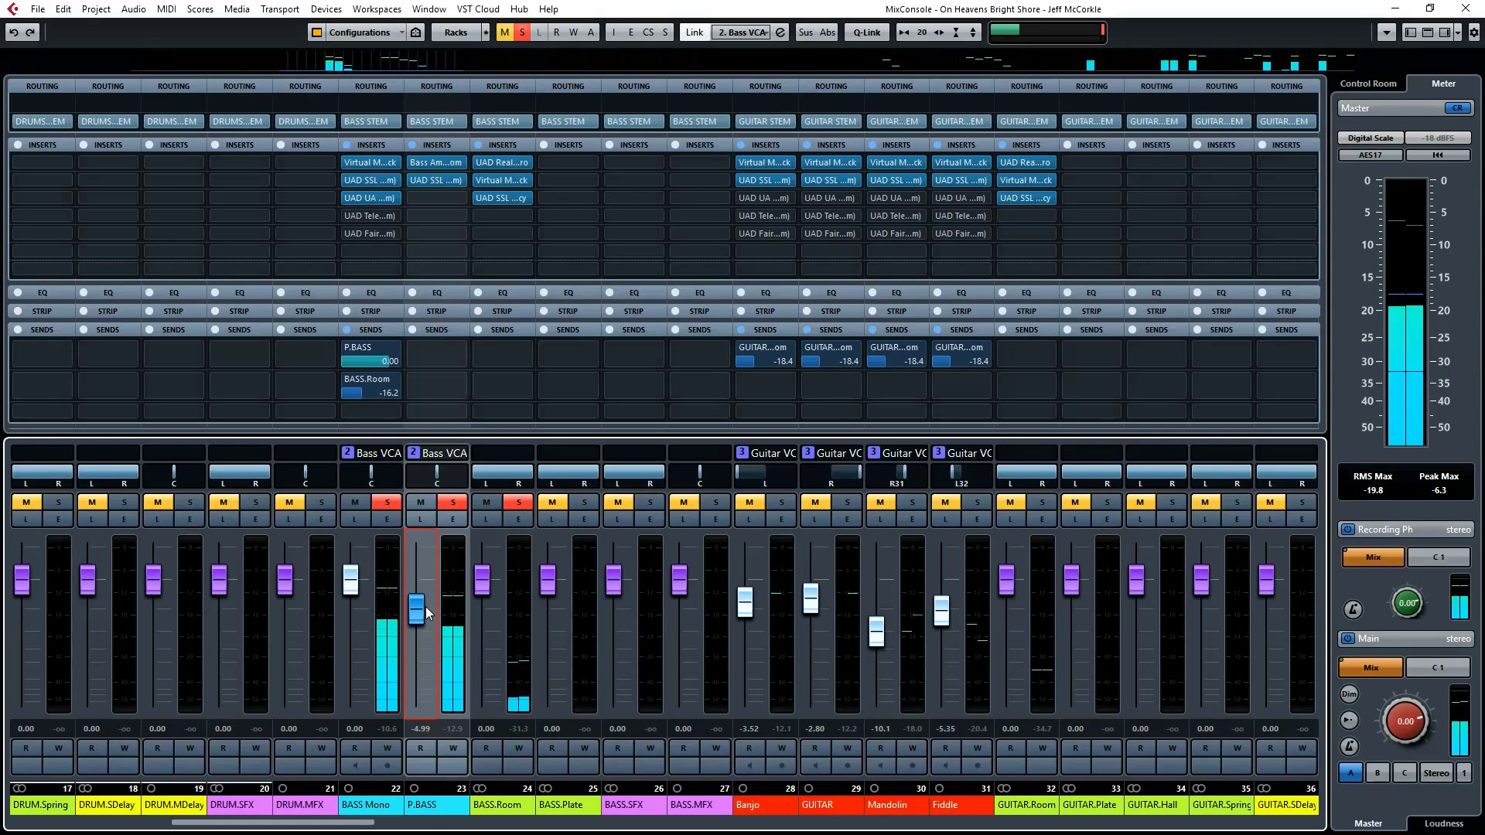
click(453, 503)
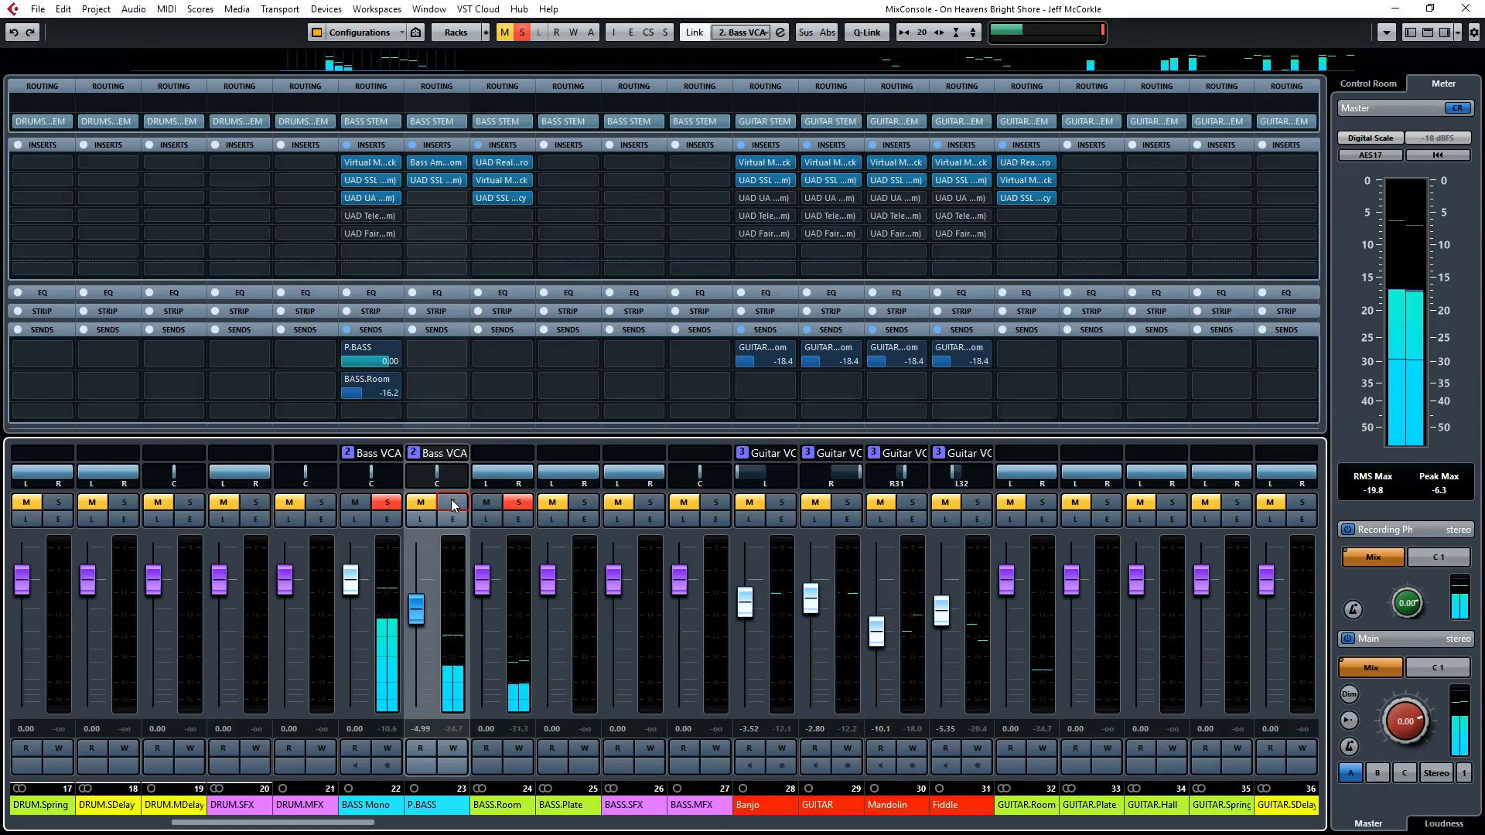
click(454, 503)
drag(423, 603, 419, 629)
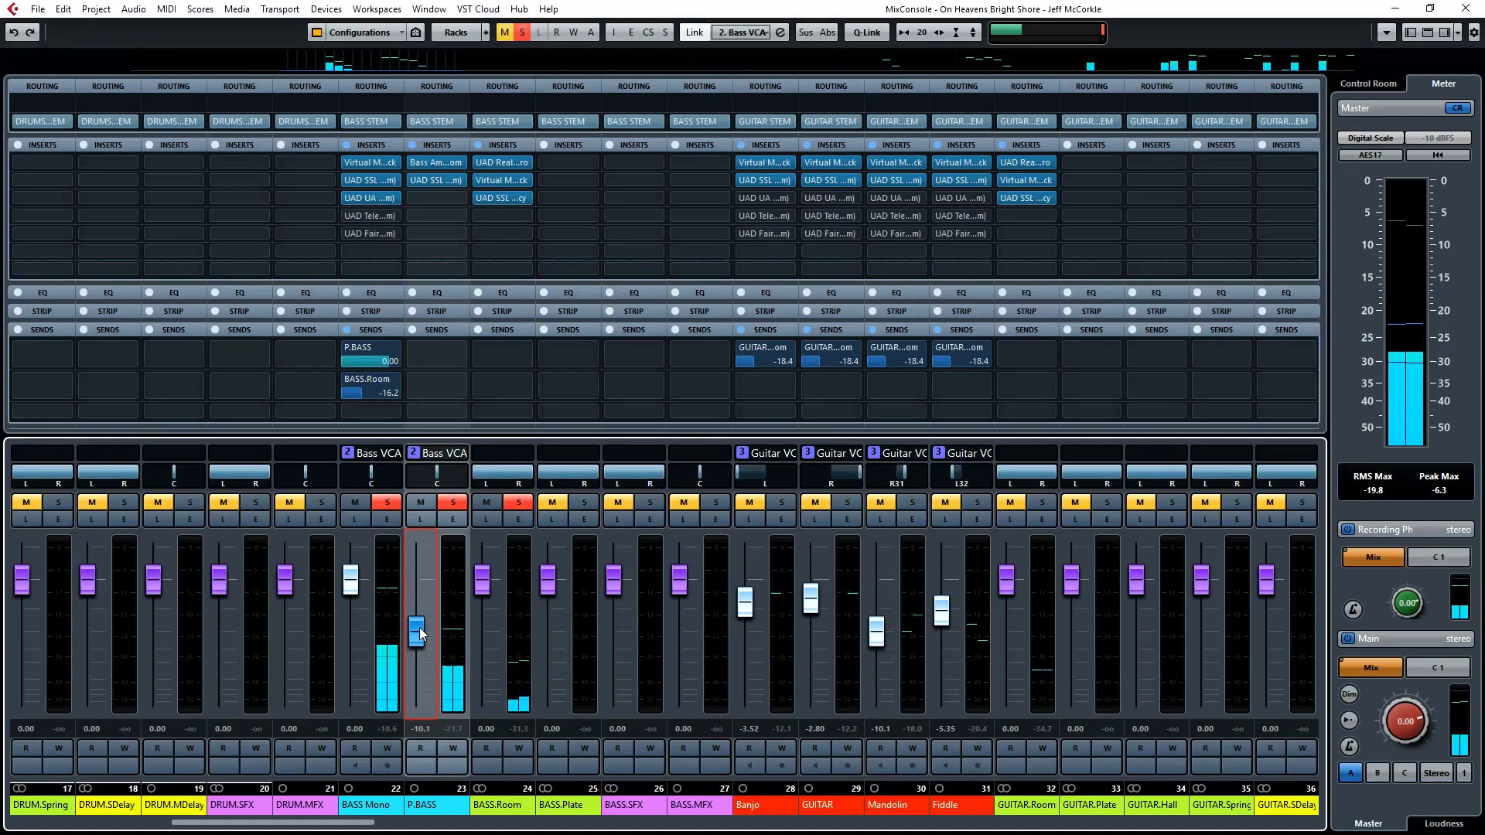
Step: Clear the bass solos, compare the full mix with P.BASS muted and unmuted, and raise its fader to about -5.73
click(454, 502)
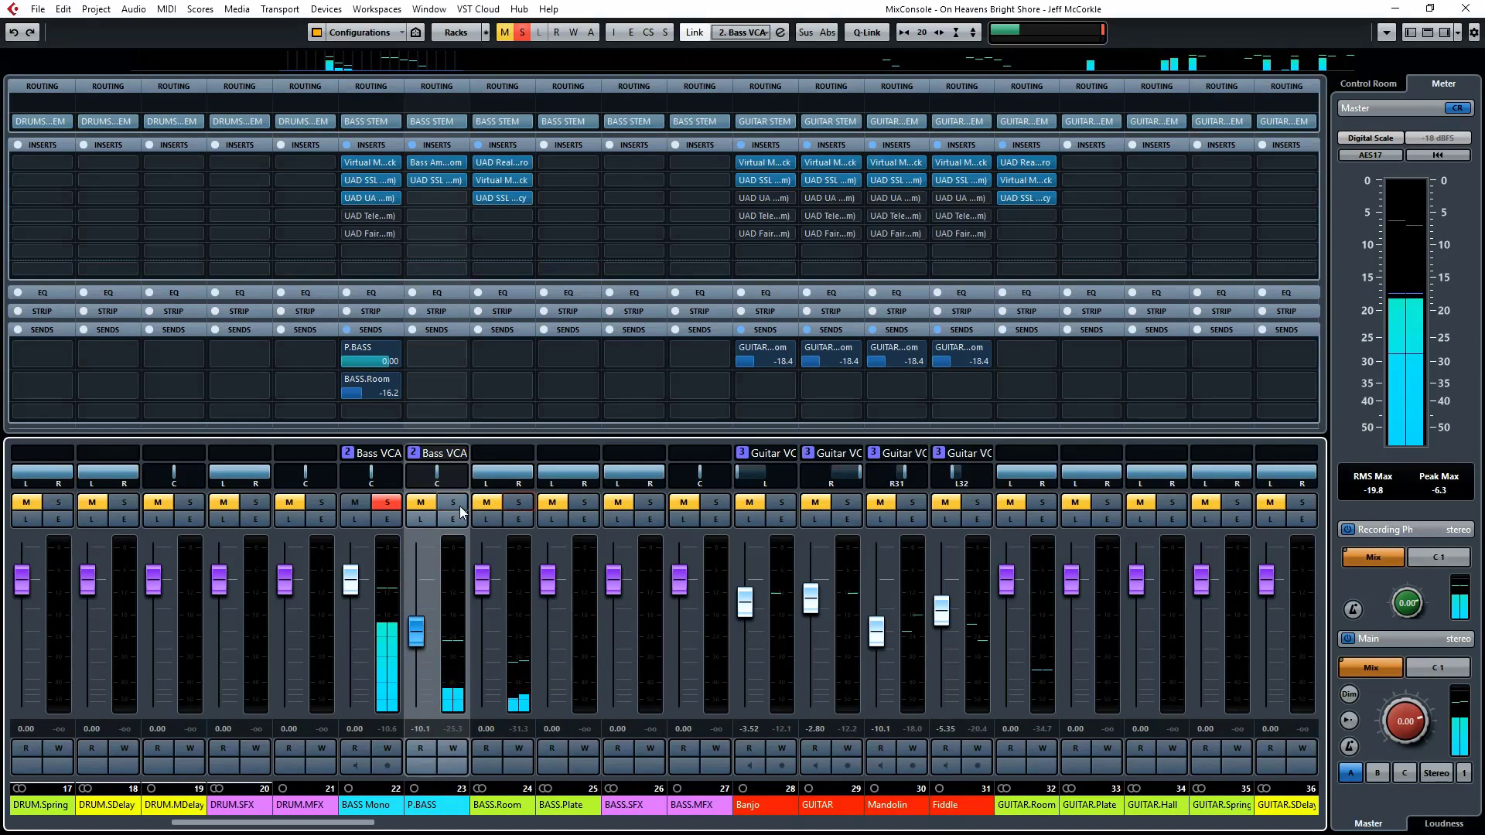
click(388, 501)
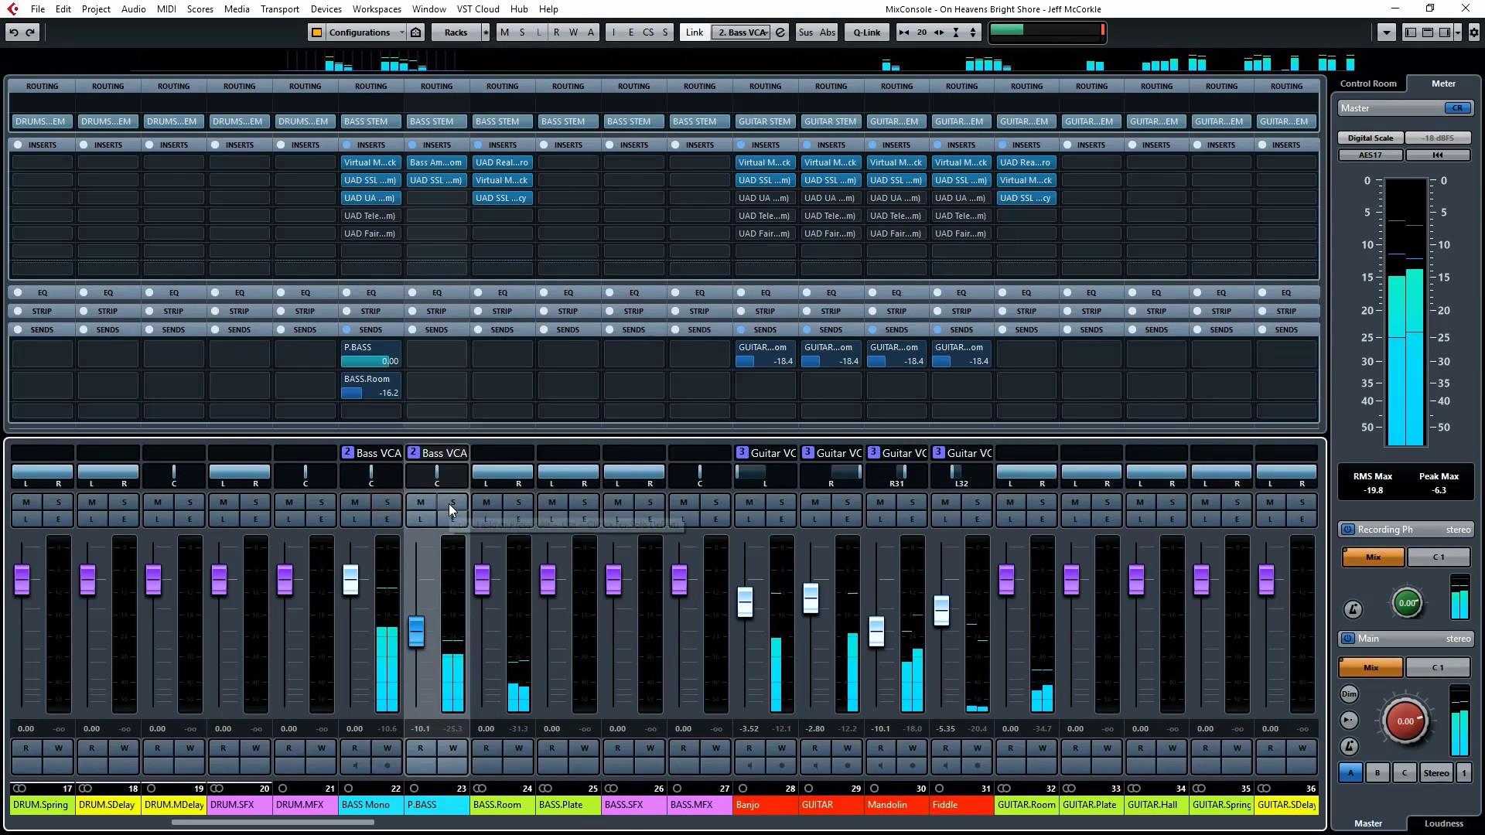
click(422, 503)
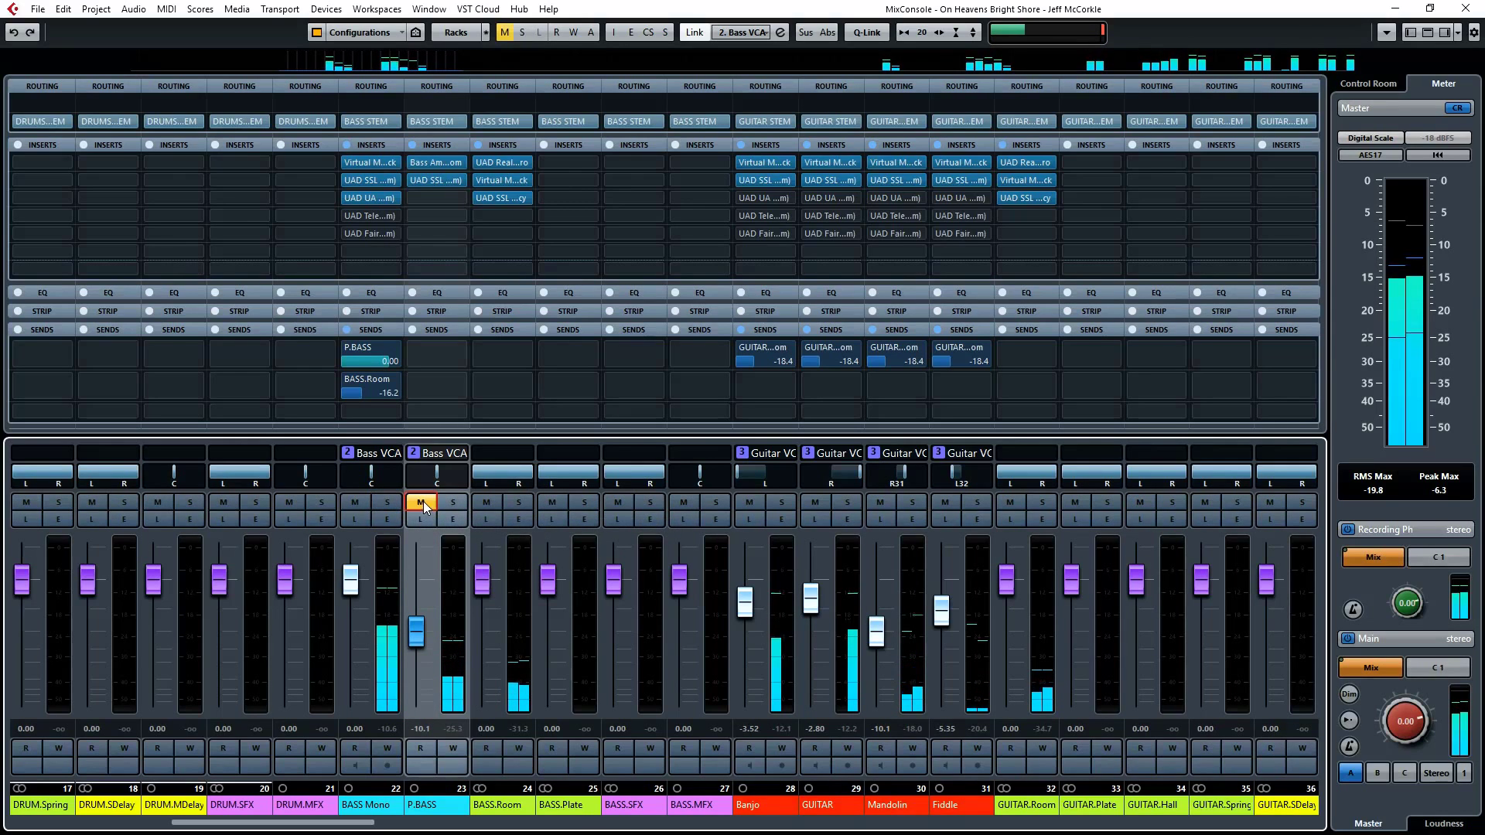
click(424, 503)
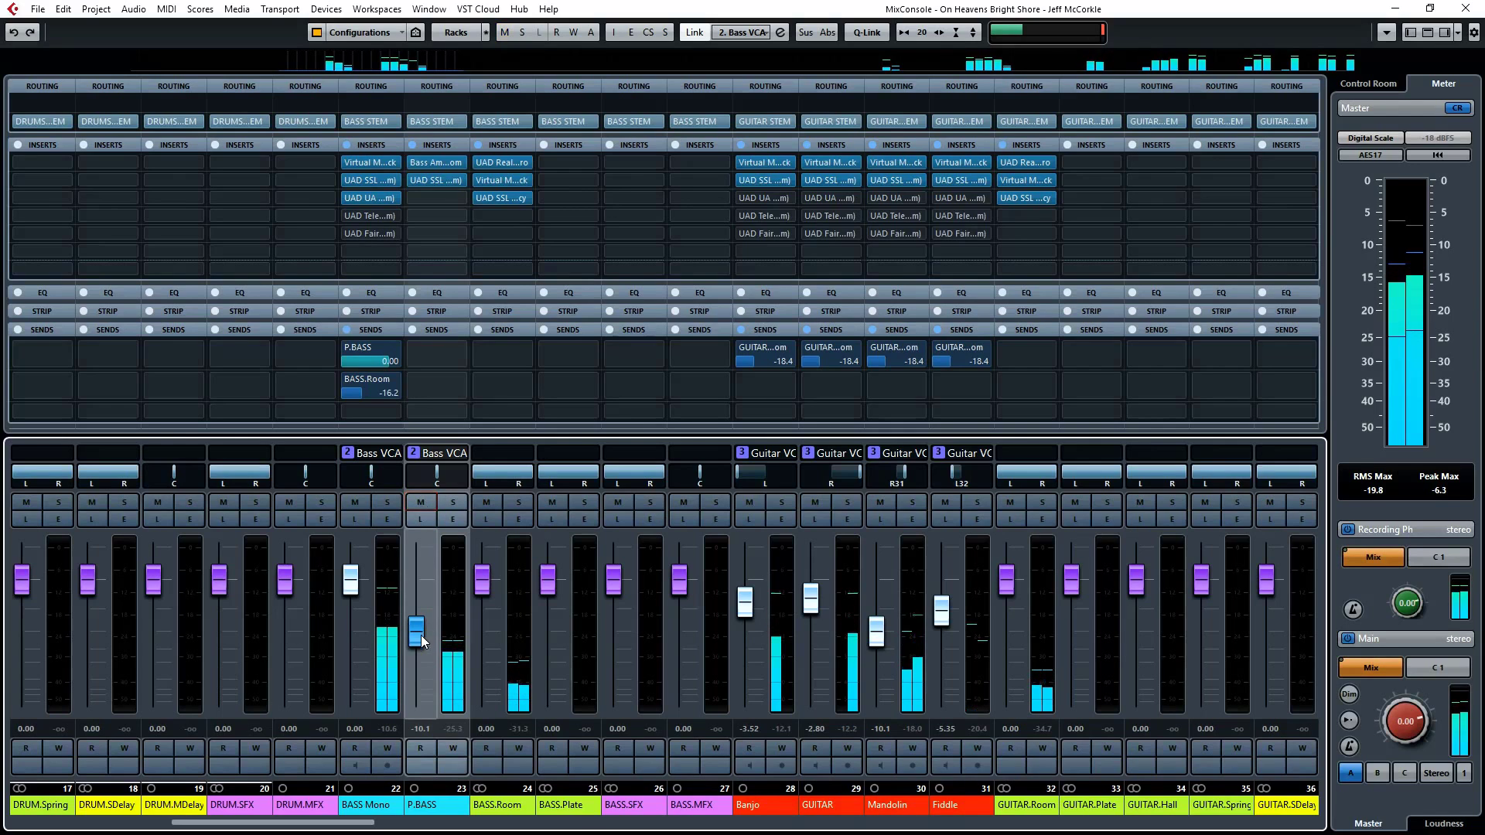
drag(421, 634, 415, 615)
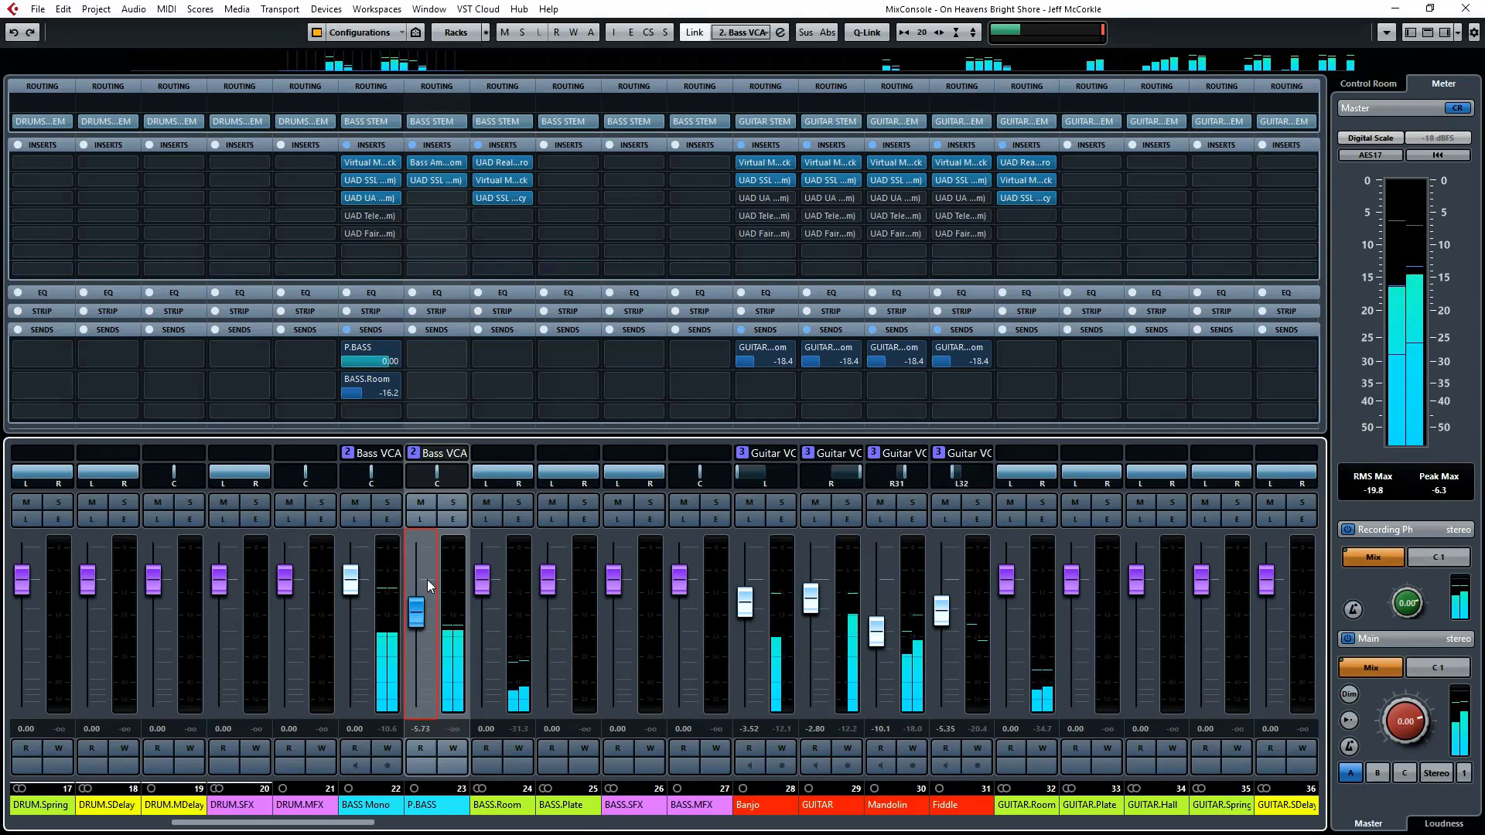
Step: Solo BASS Mono, check the bass with P.BASS muted and unmuted, and turn on Phase Invert in P.BASS's Bass Amp Room
click(389, 504)
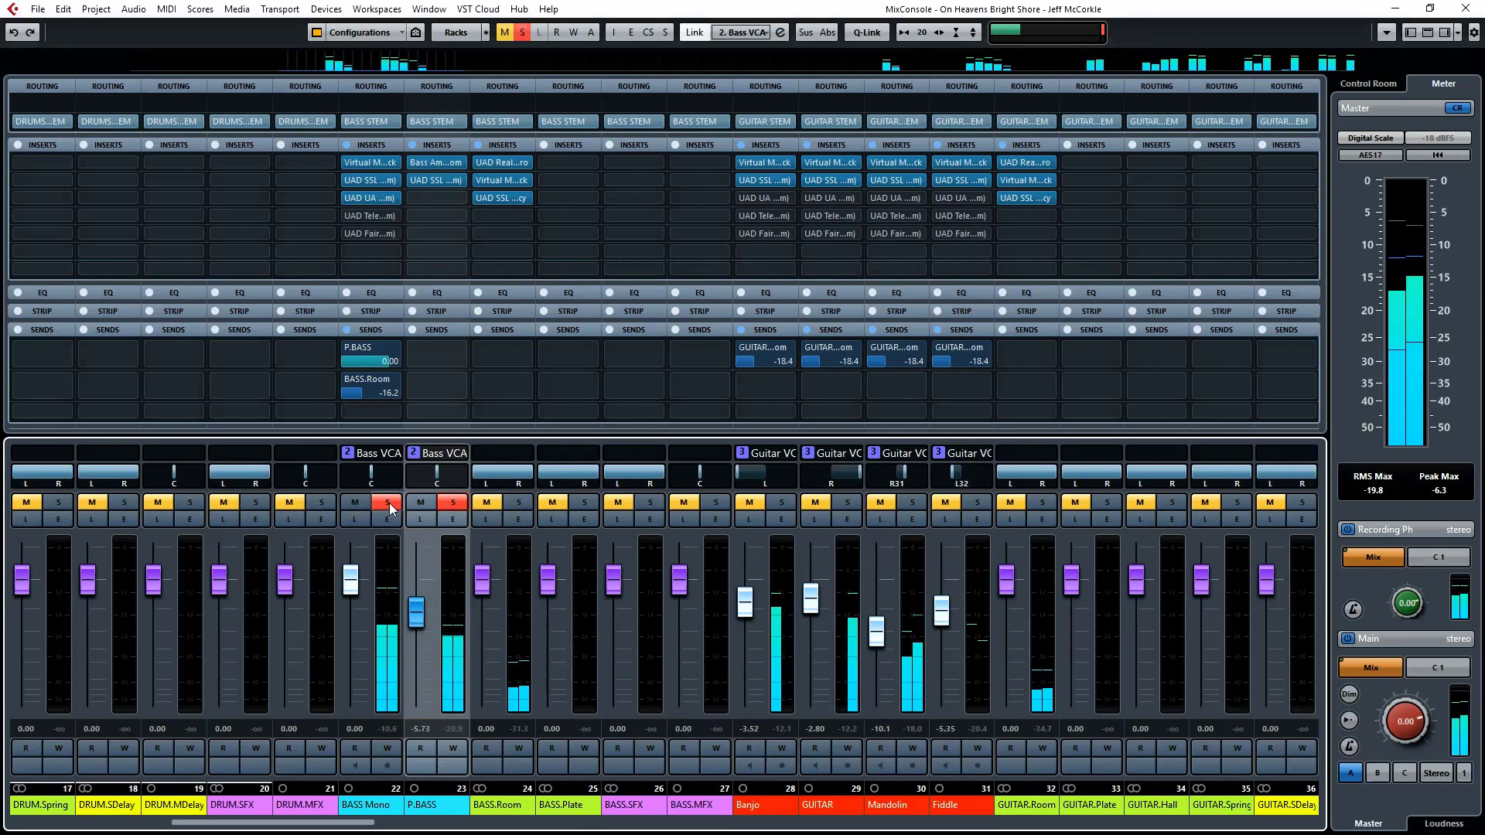
click(436, 163)
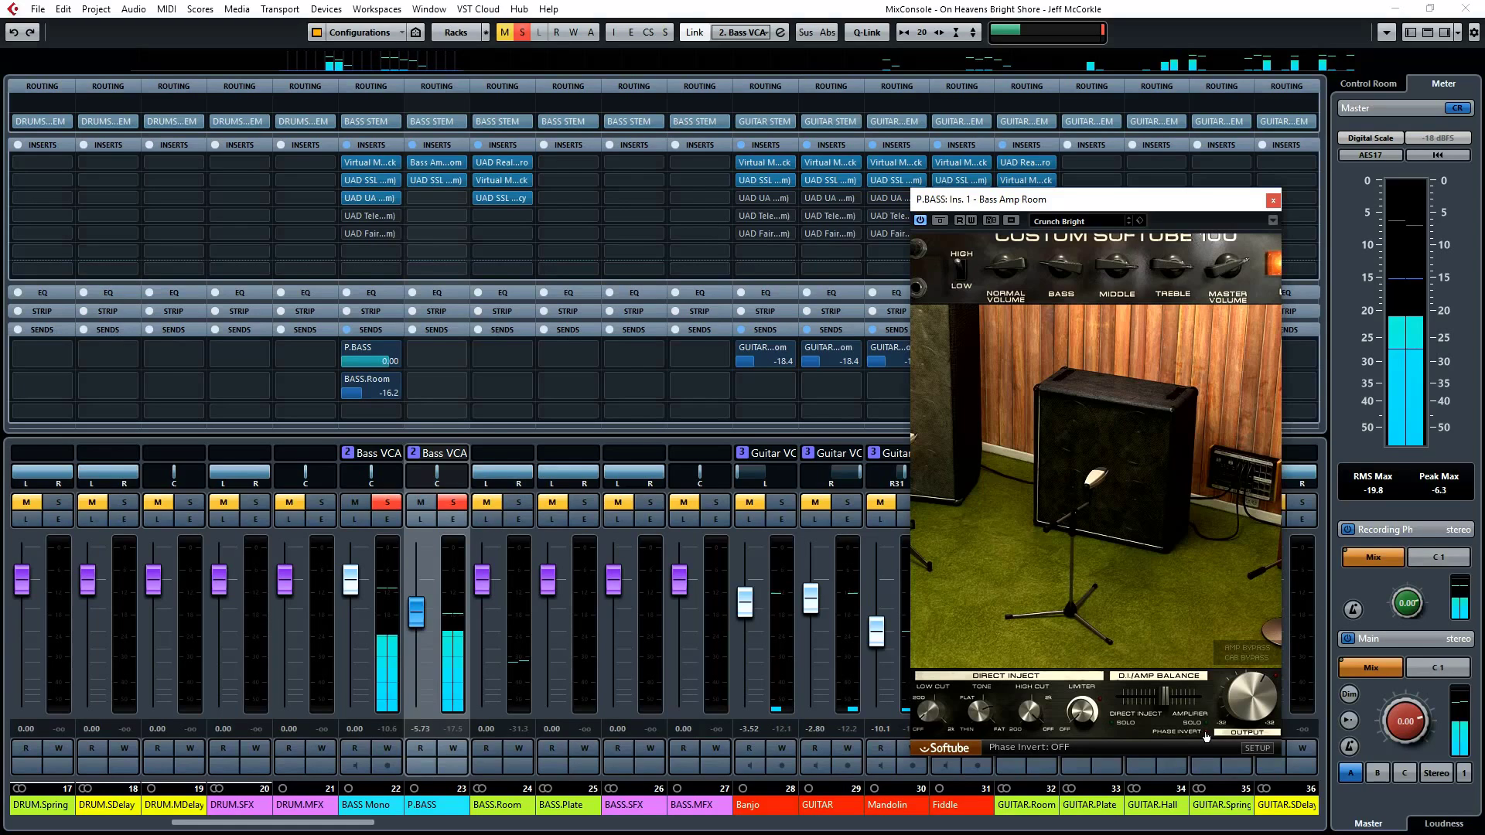
click(421, 502)
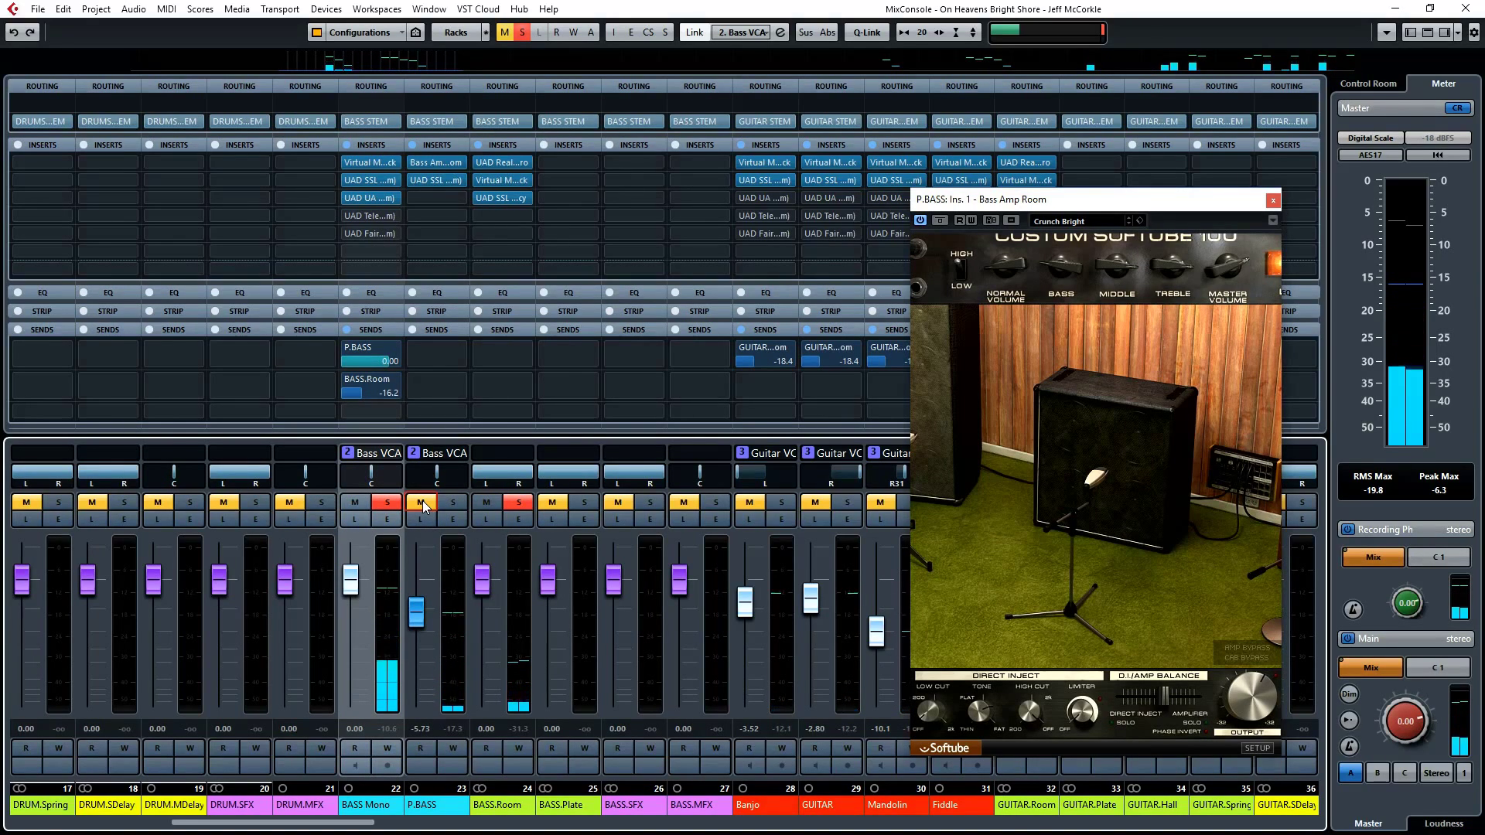
click(421, 503)
click(453, 502)
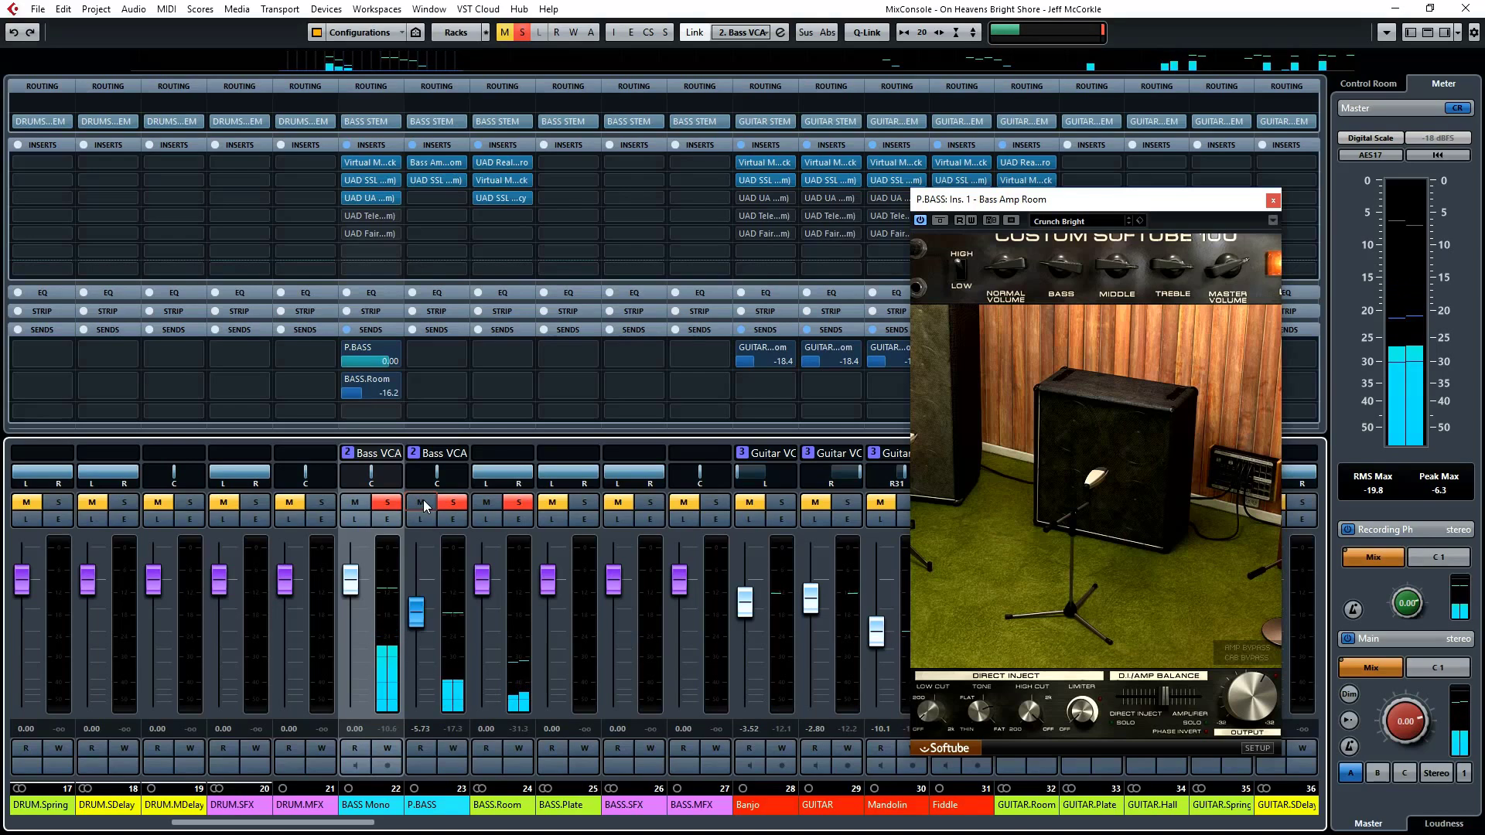
click(1201, 729)
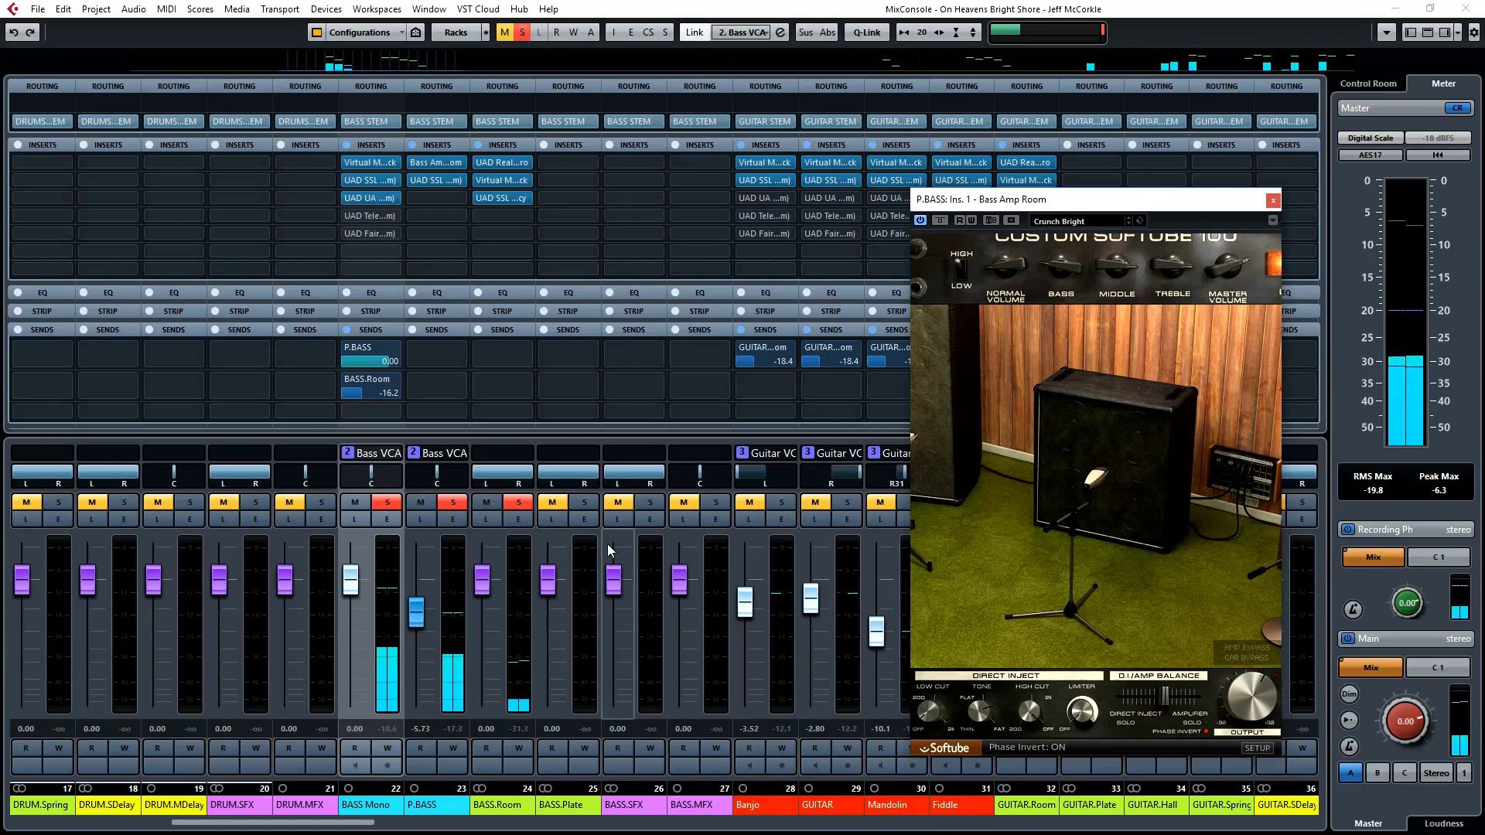
click(1273, 201)
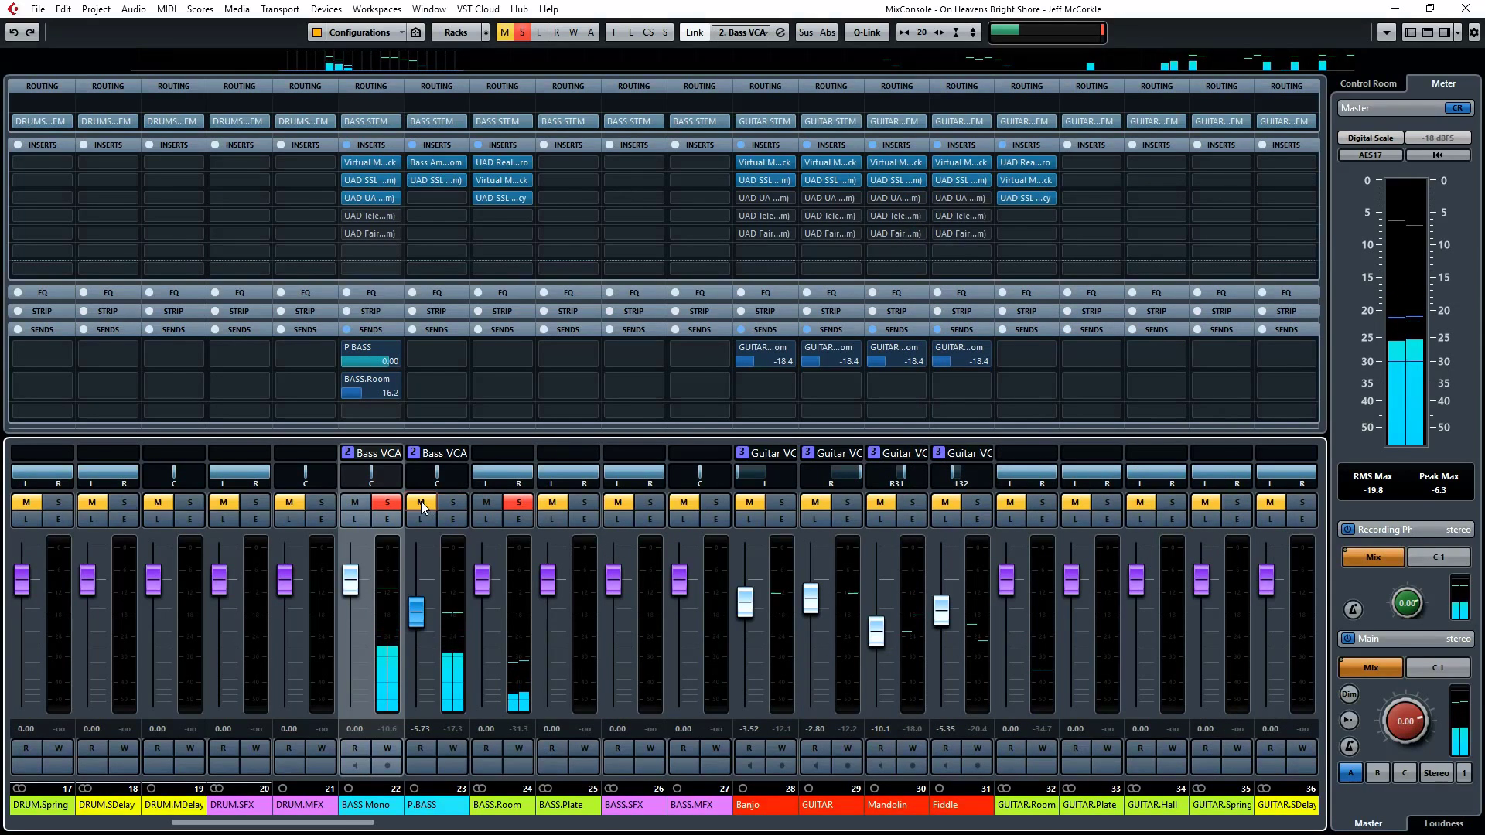
Step: Clear the bass solos, compare the full mix with P.BASS muted and unmuted, and set its fader to about -7.54
drag(419, 600, 417, 628)
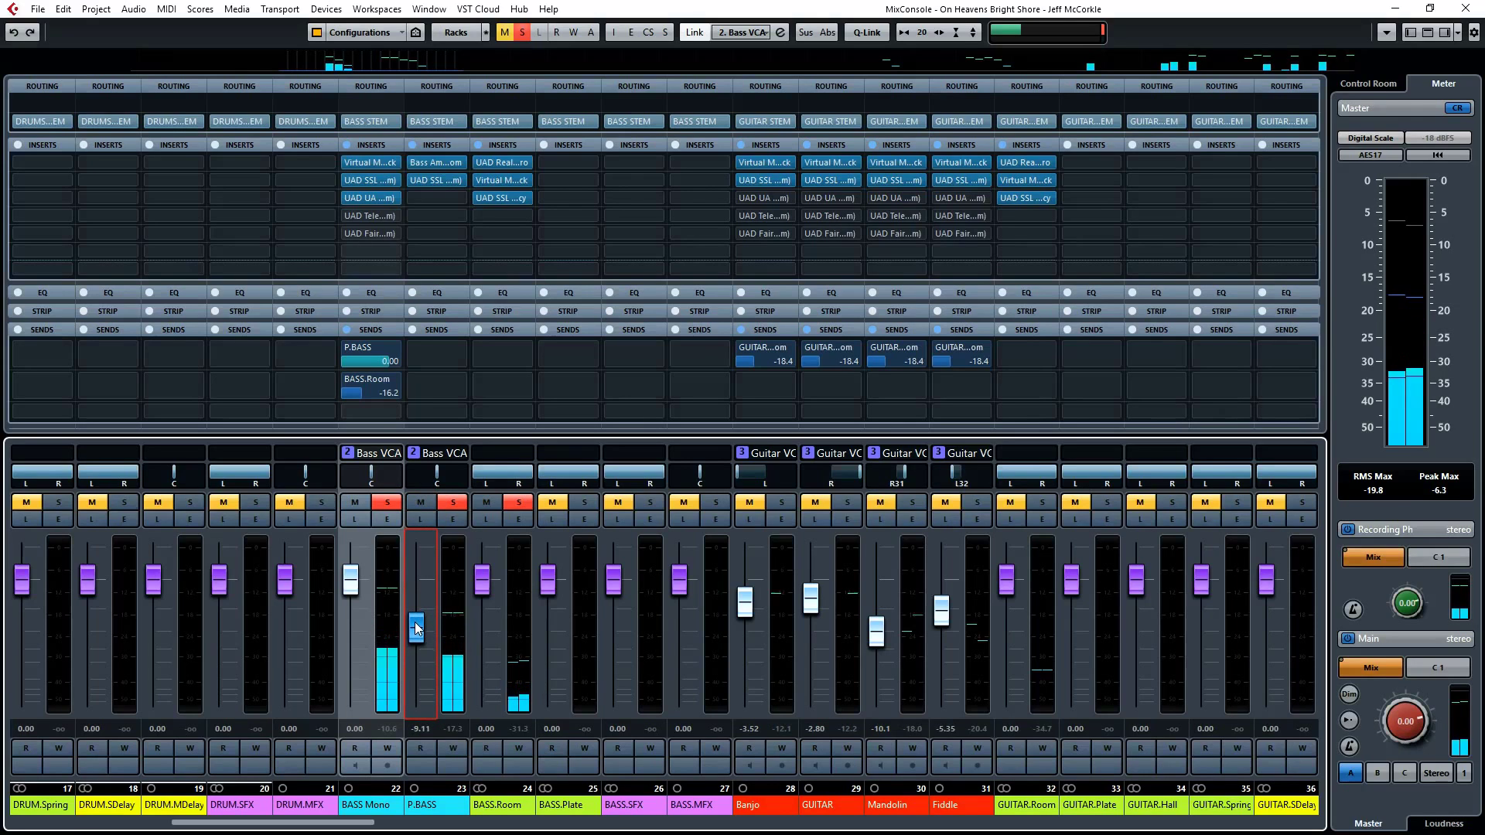
click(453, 502)
click(394, 504)
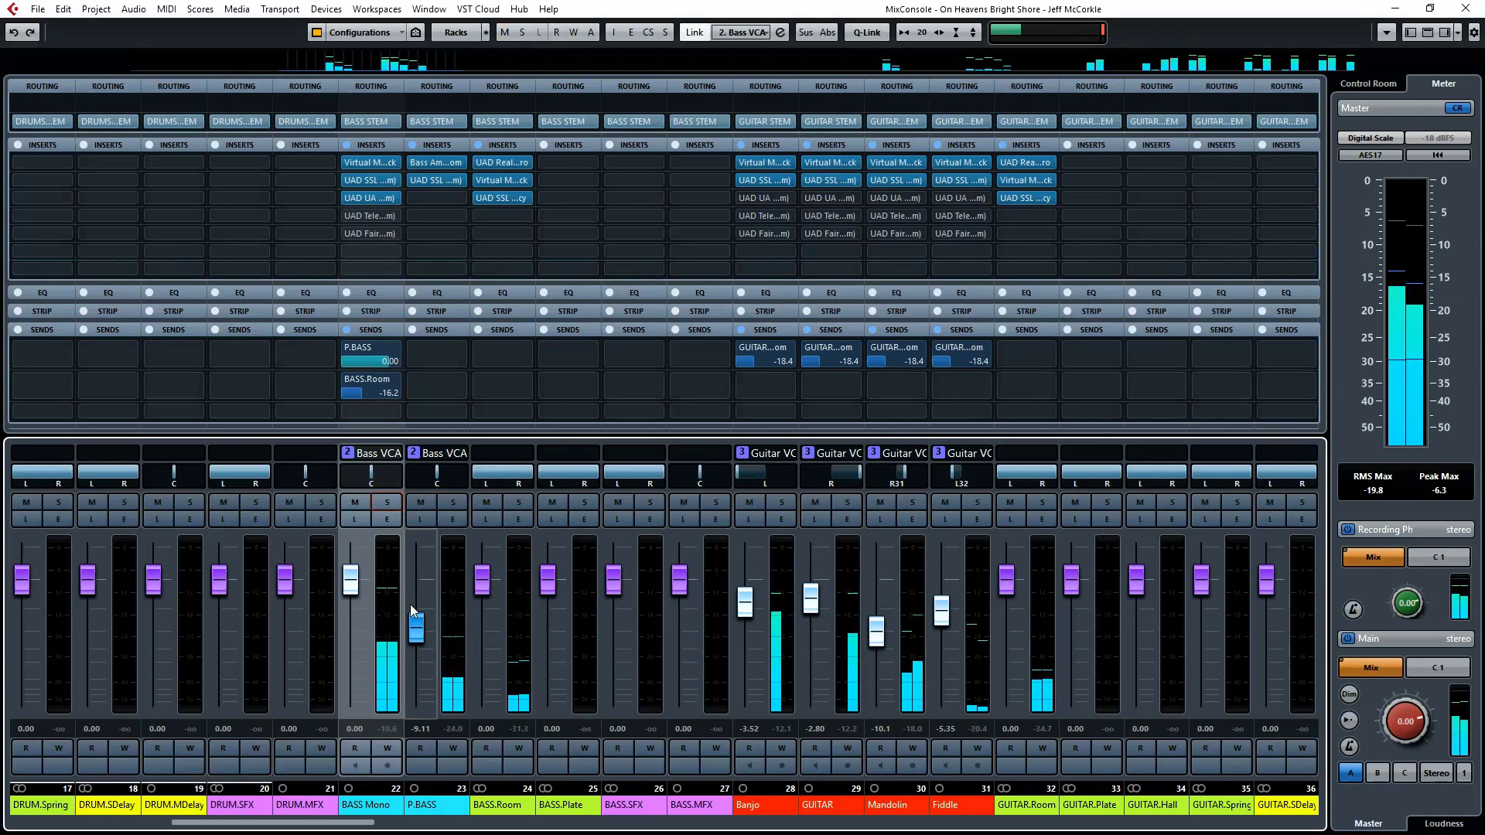
click(426, 501)
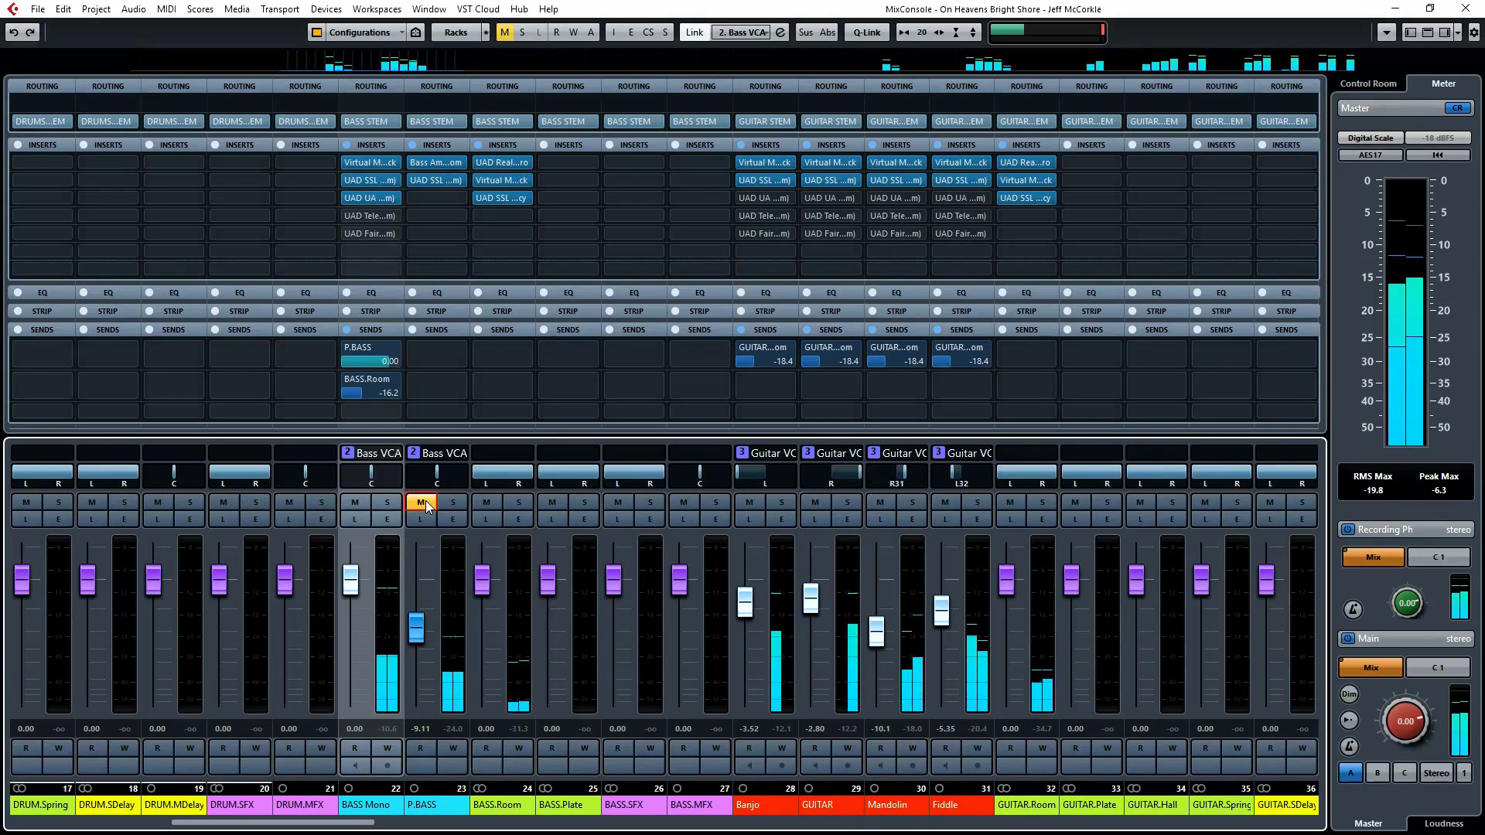
click(426, 502)
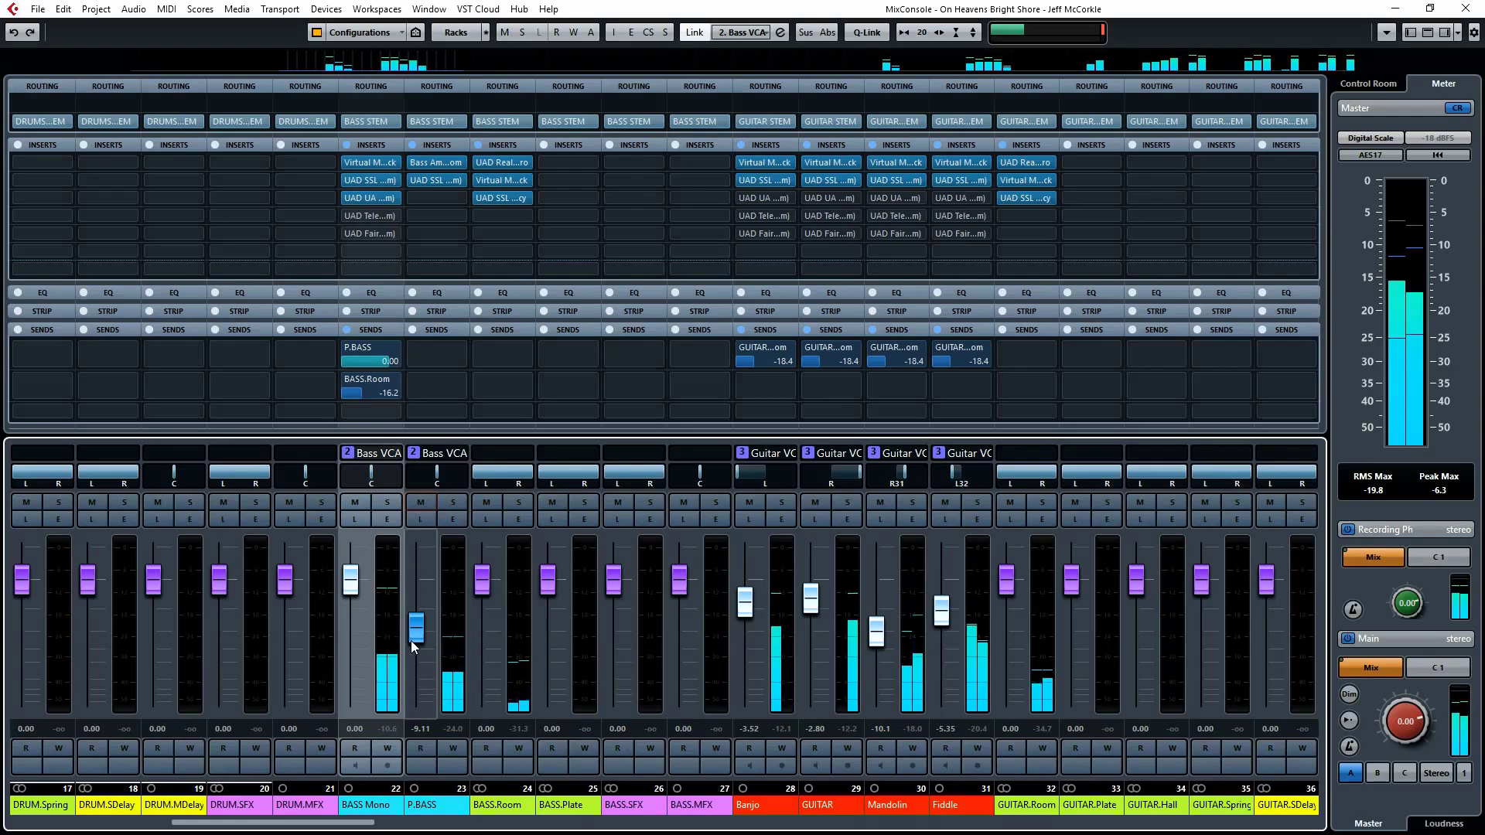
drag(411, 640, 414, 632)
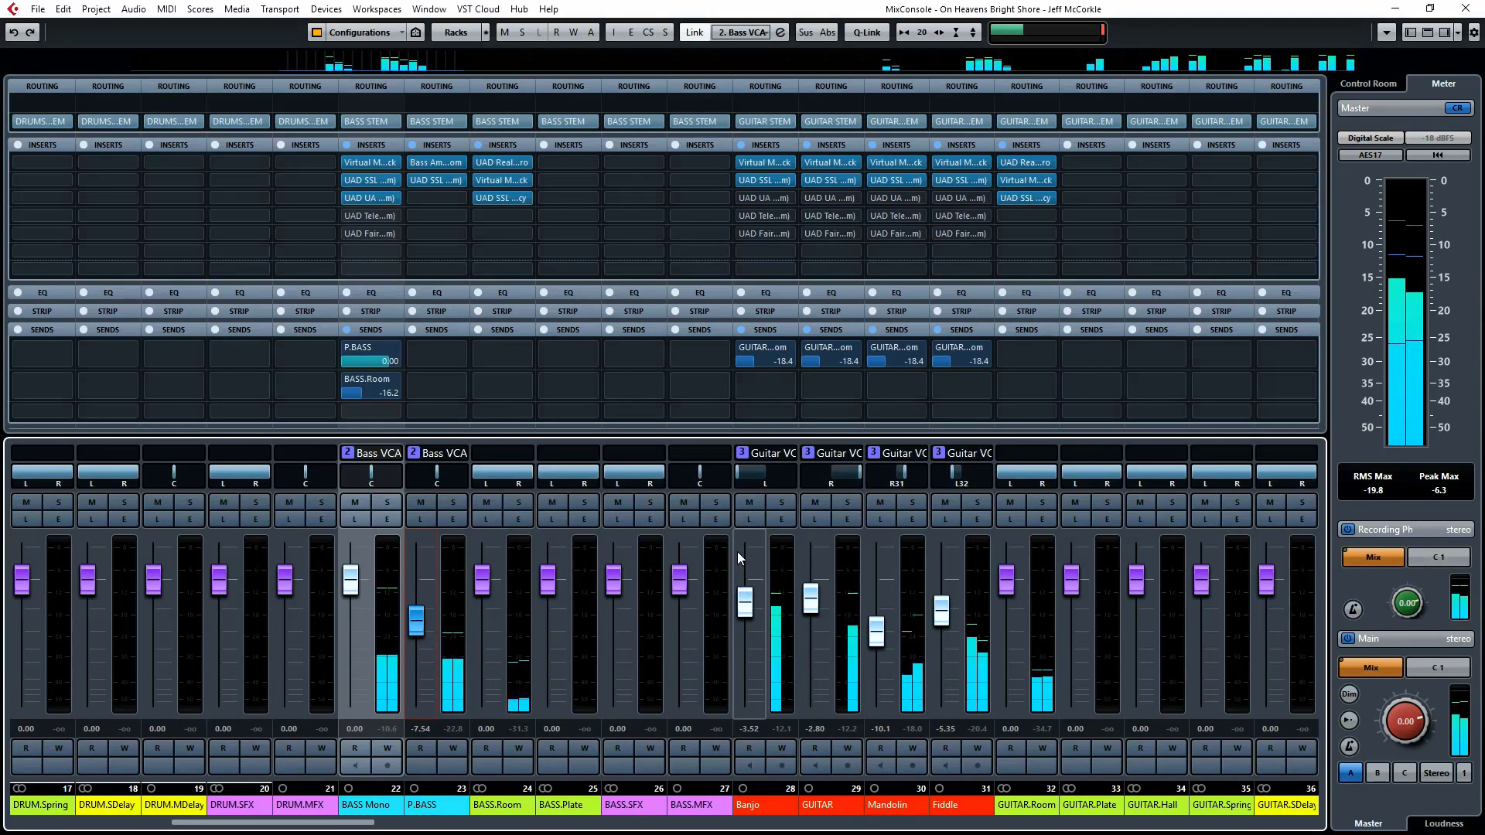
Step: Solo Banjo, switch on the equaliser in its SSL E Channel Strip, and shape the high-mid and low-mid bands
click(781, 503)
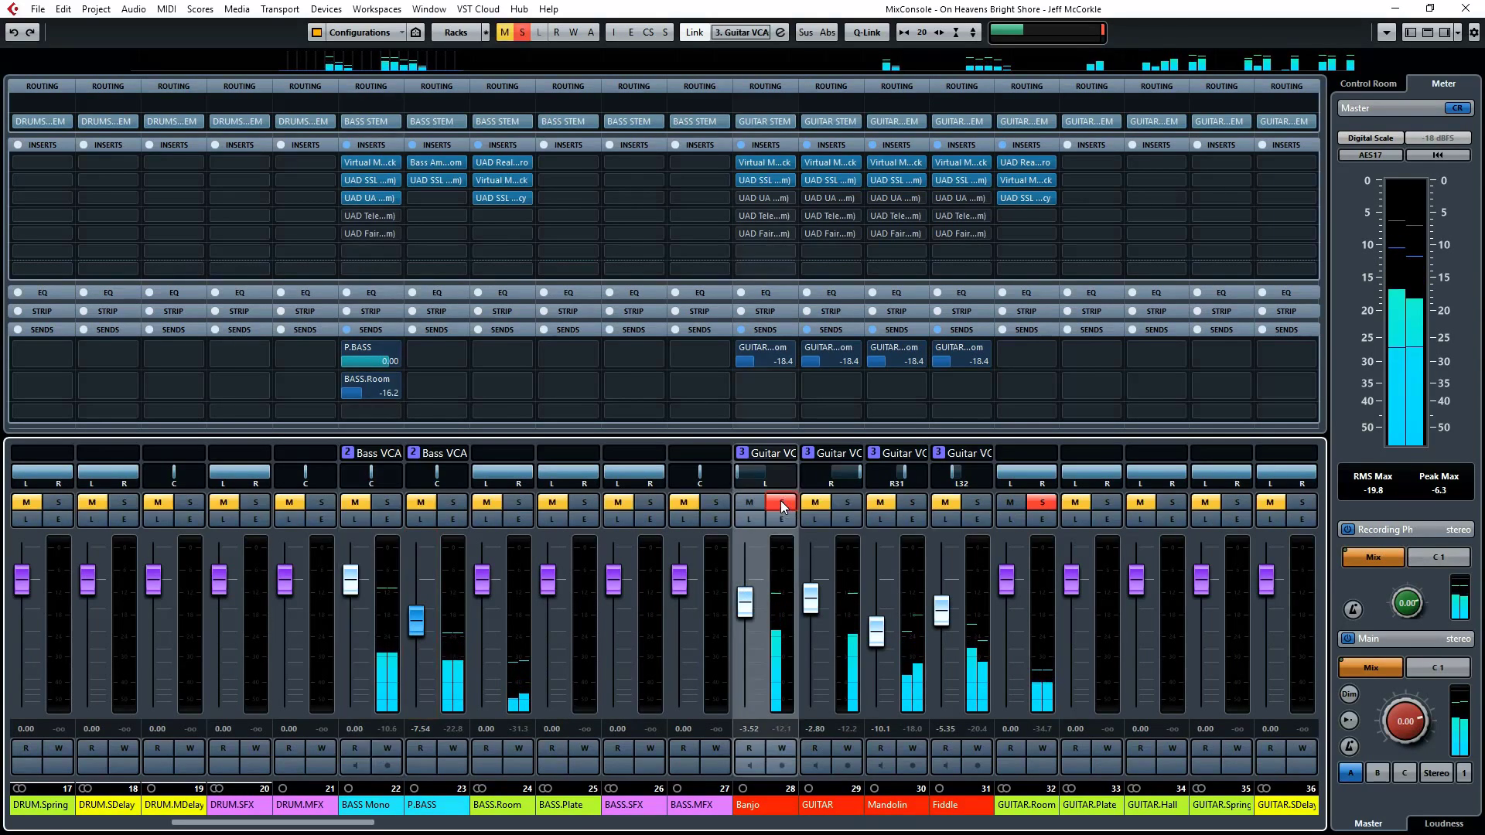
click(767, 179)
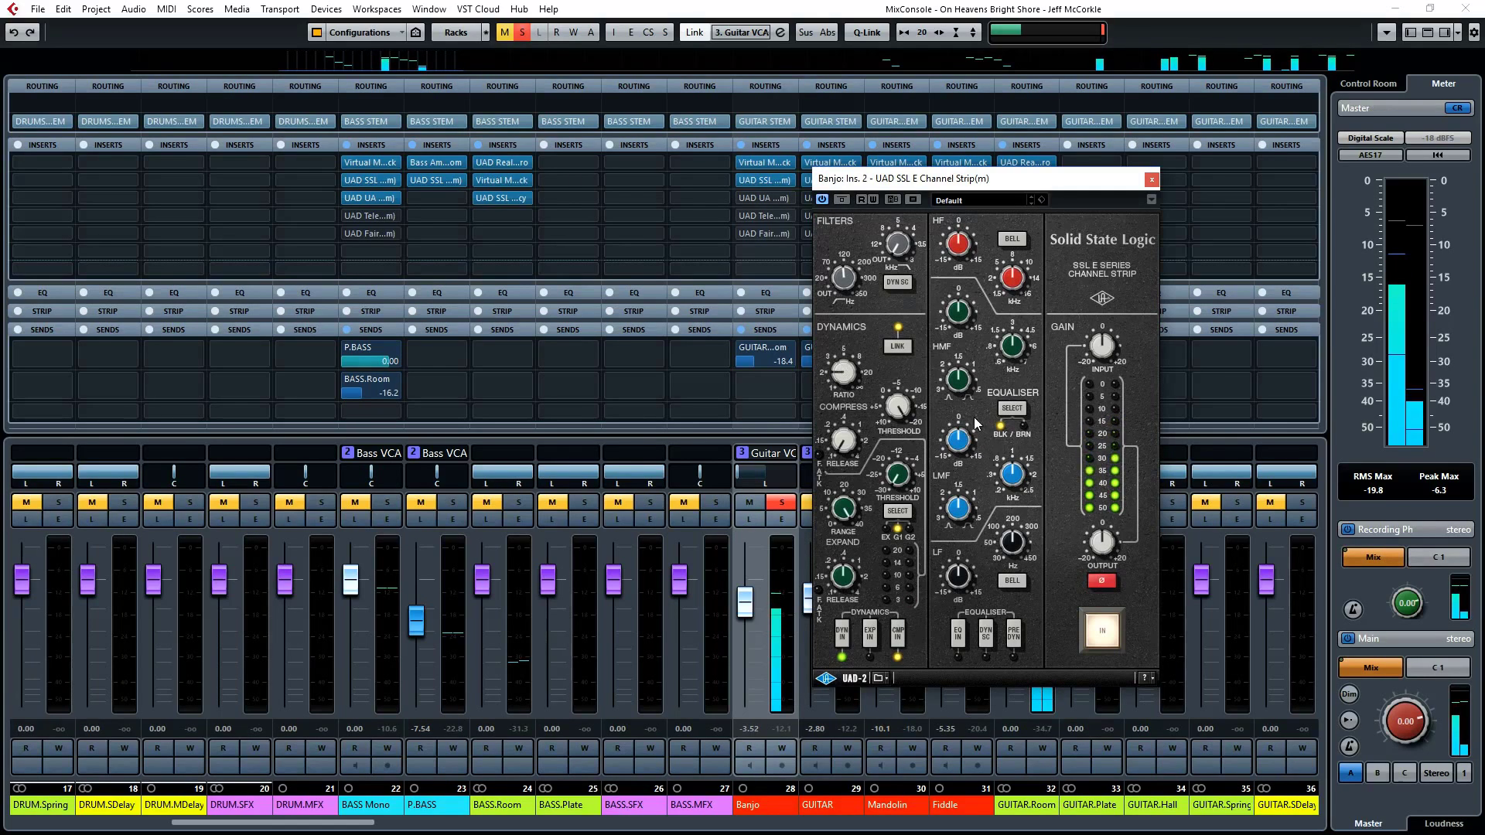
click(961, 636)
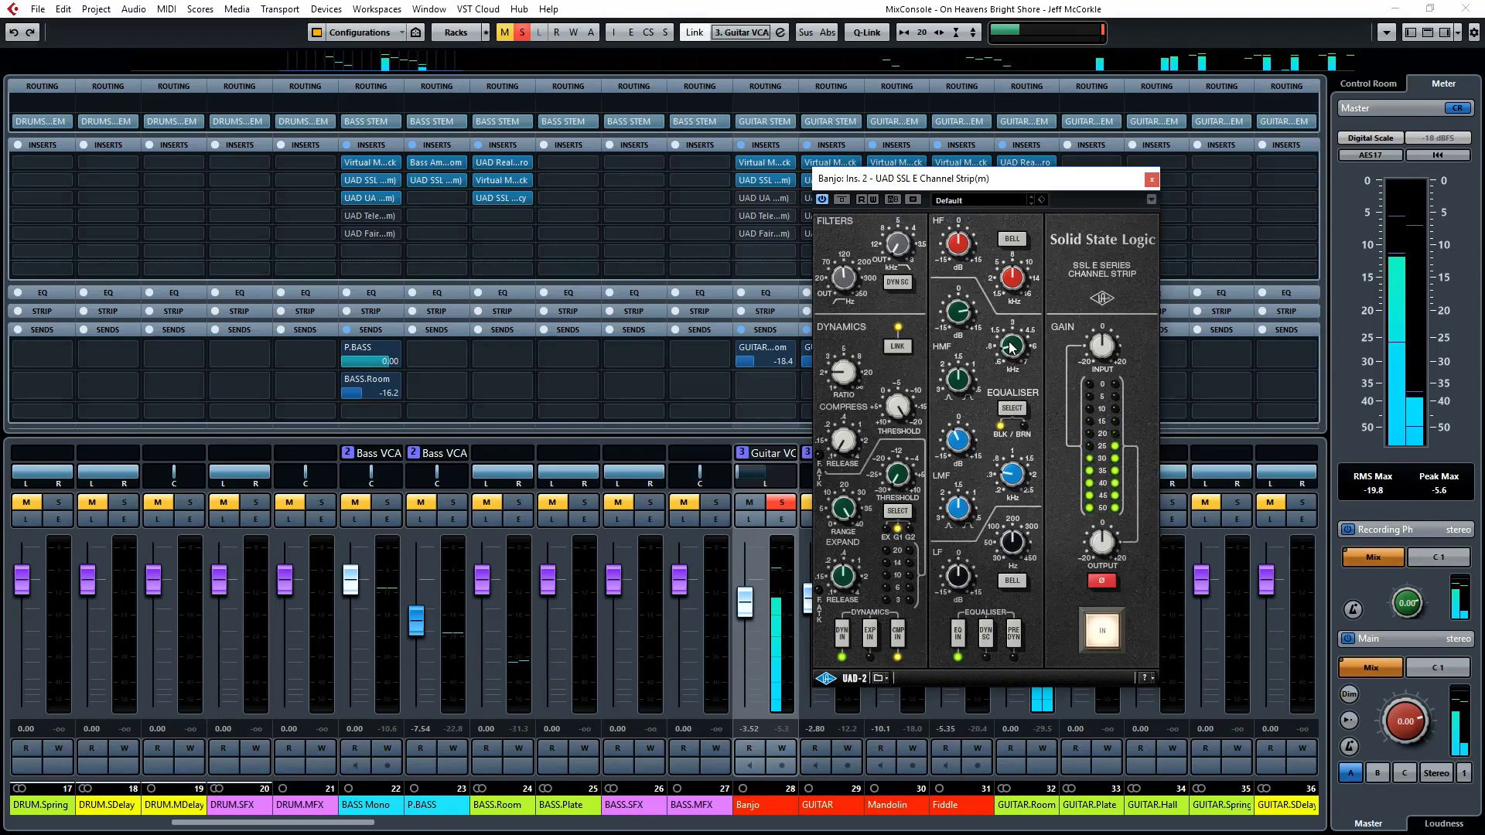
Step: Unsolo Banjo, reduce its high-mid boost in the full mix, and compare the sound with the equaliser on and off
key(s)
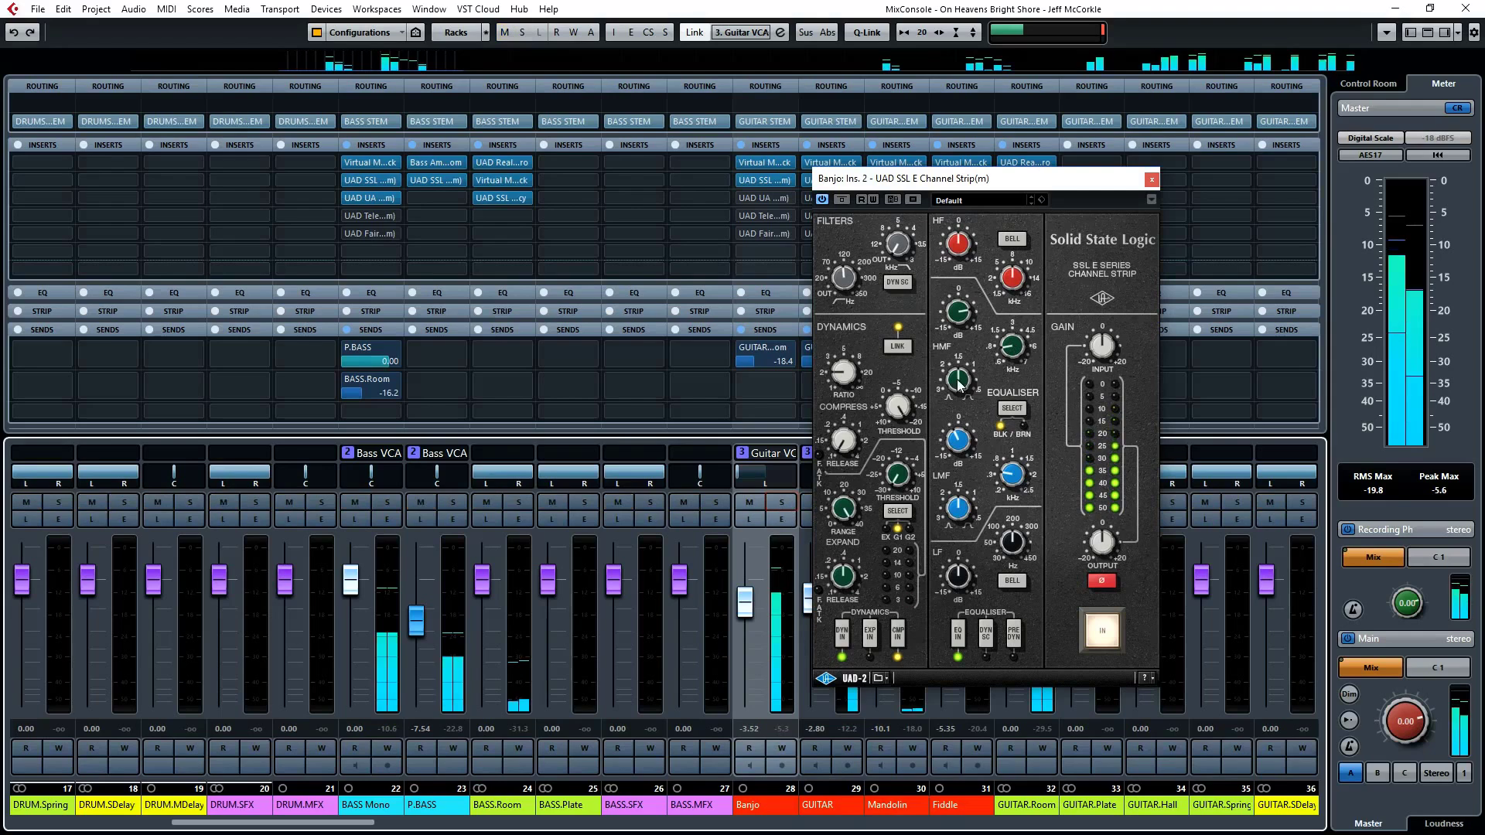
key(space)
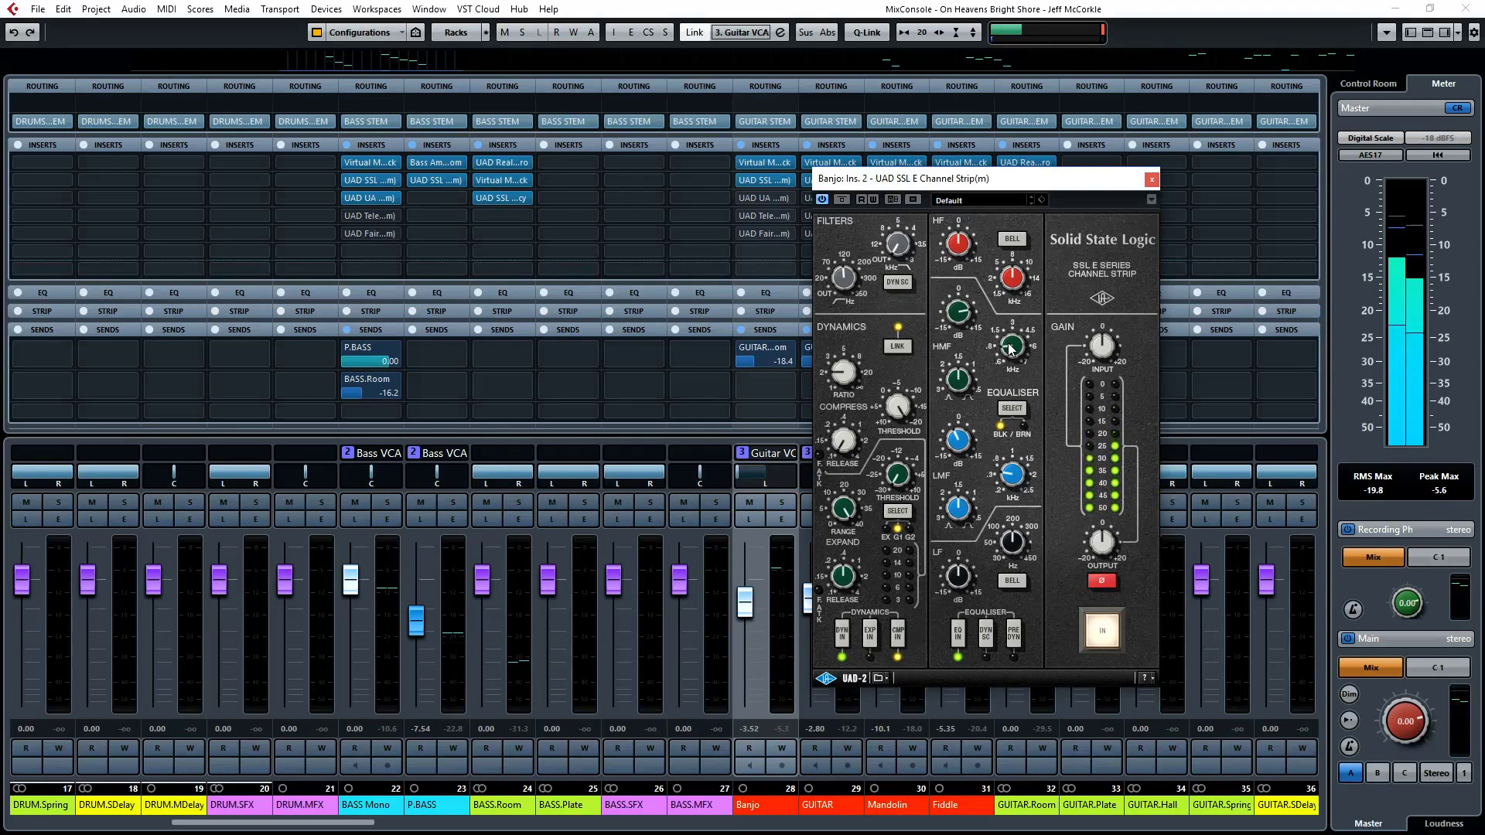
key(space)
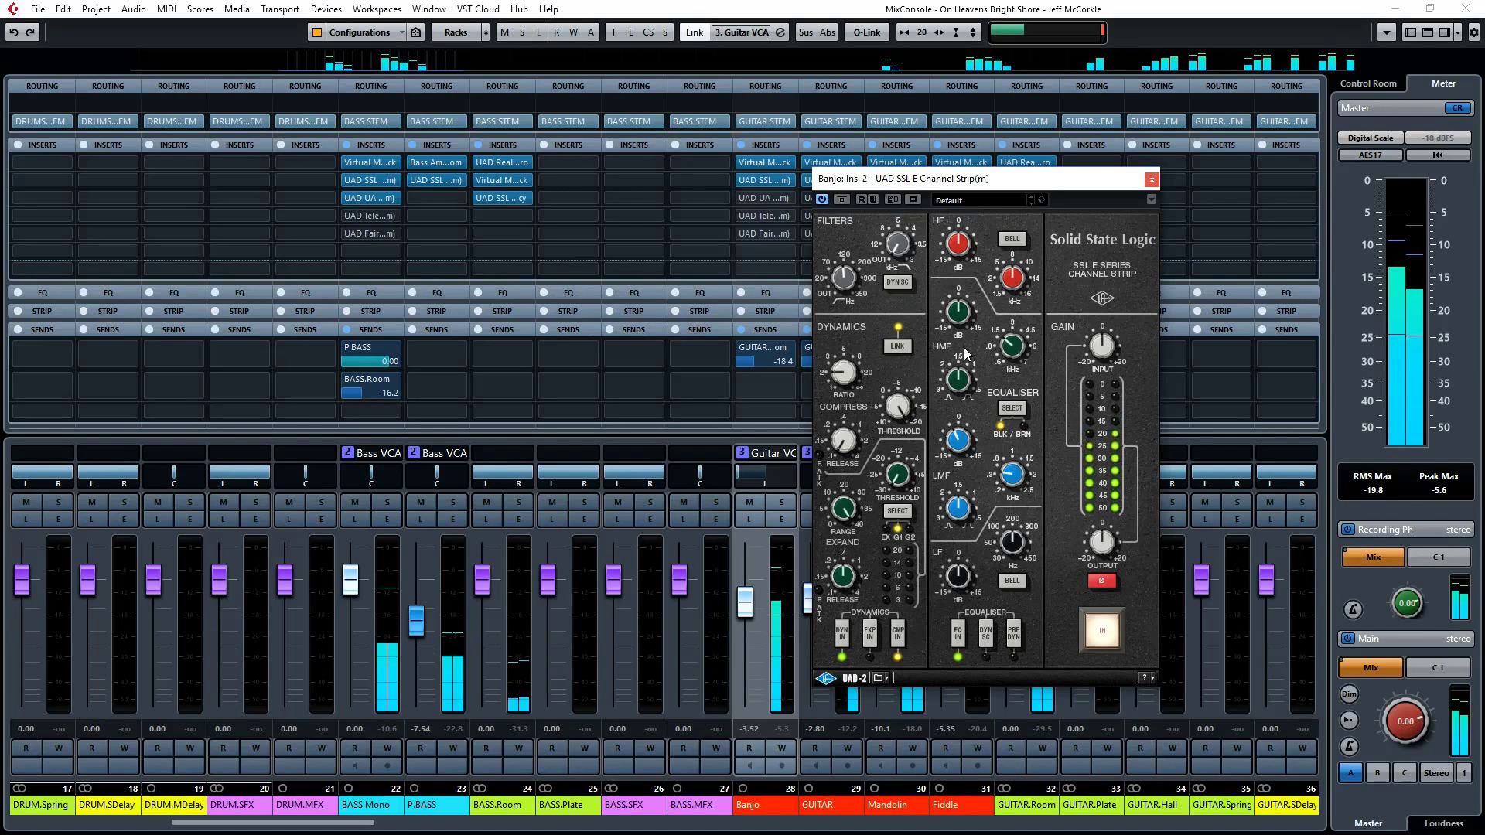
click(963, 638)
click(963, 638)
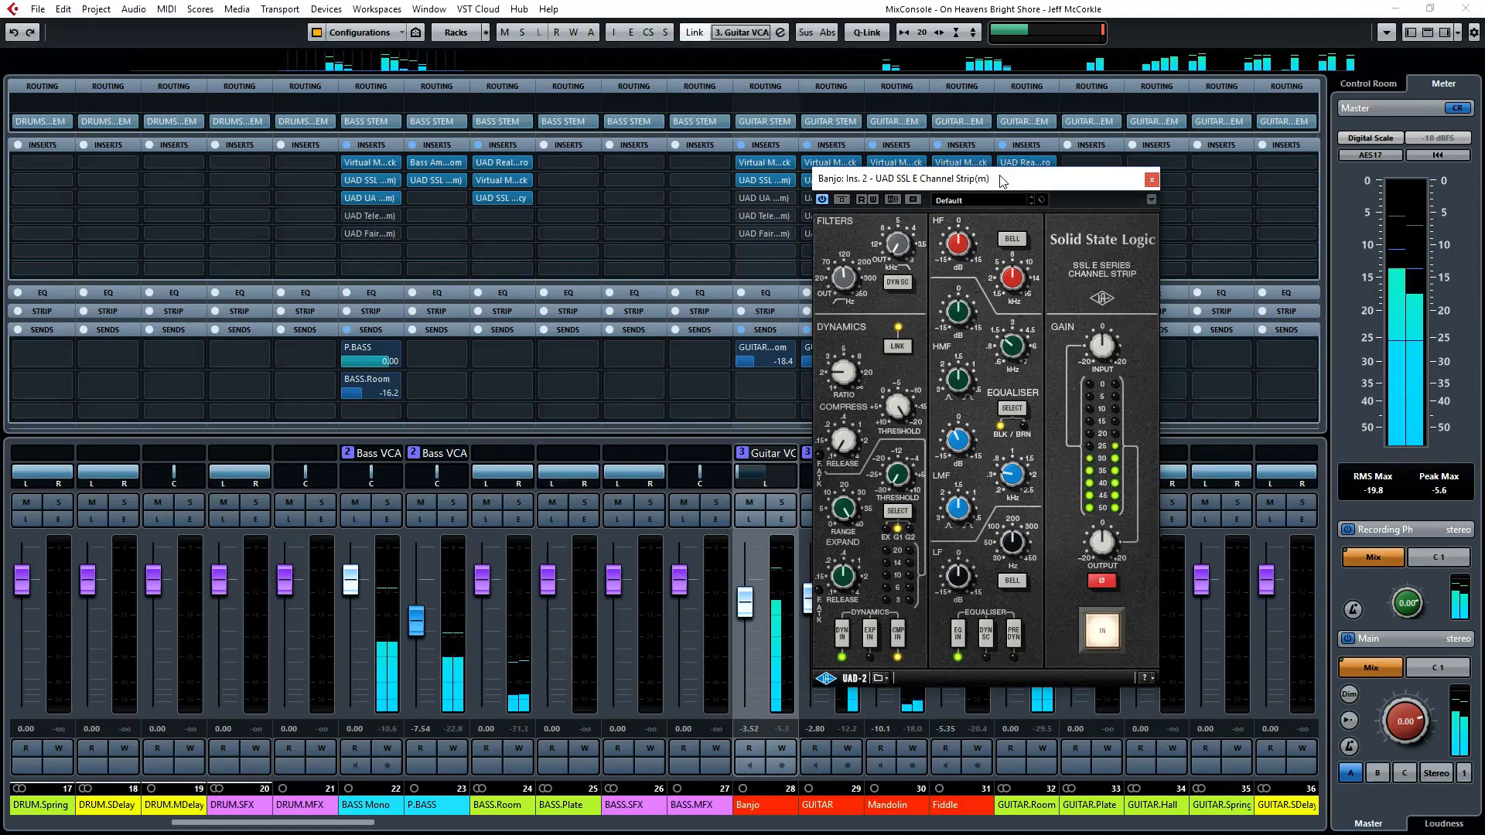
Step: Mute the VOX STEM and BGV STEM channels, and return to the Banjo channel with its channel strip open
drag(1002, 179, 554, 202)
drag(366, 823, 1257, 814)
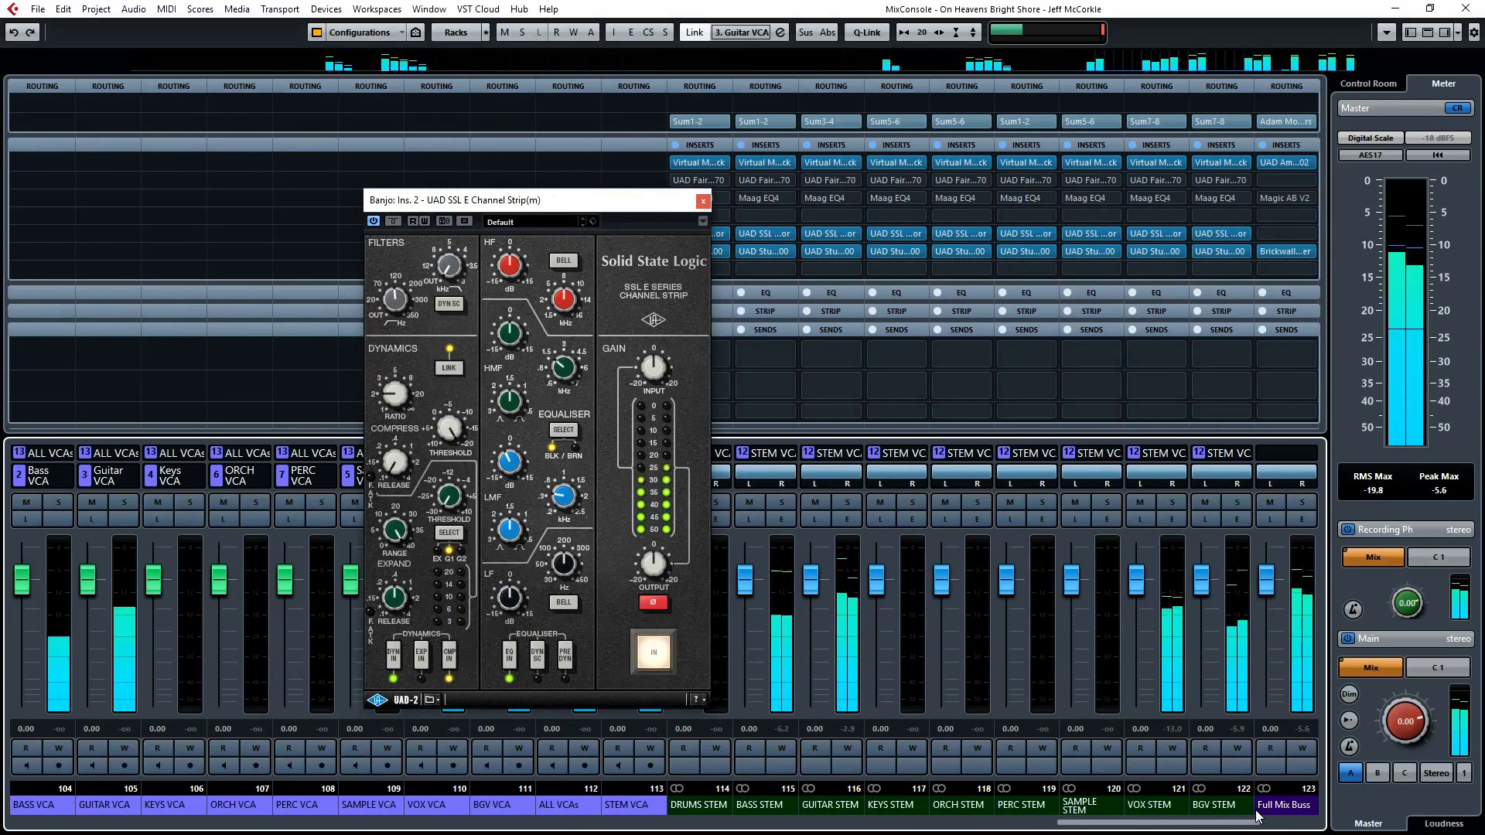
click(1140, 502)
click(1202, 502)
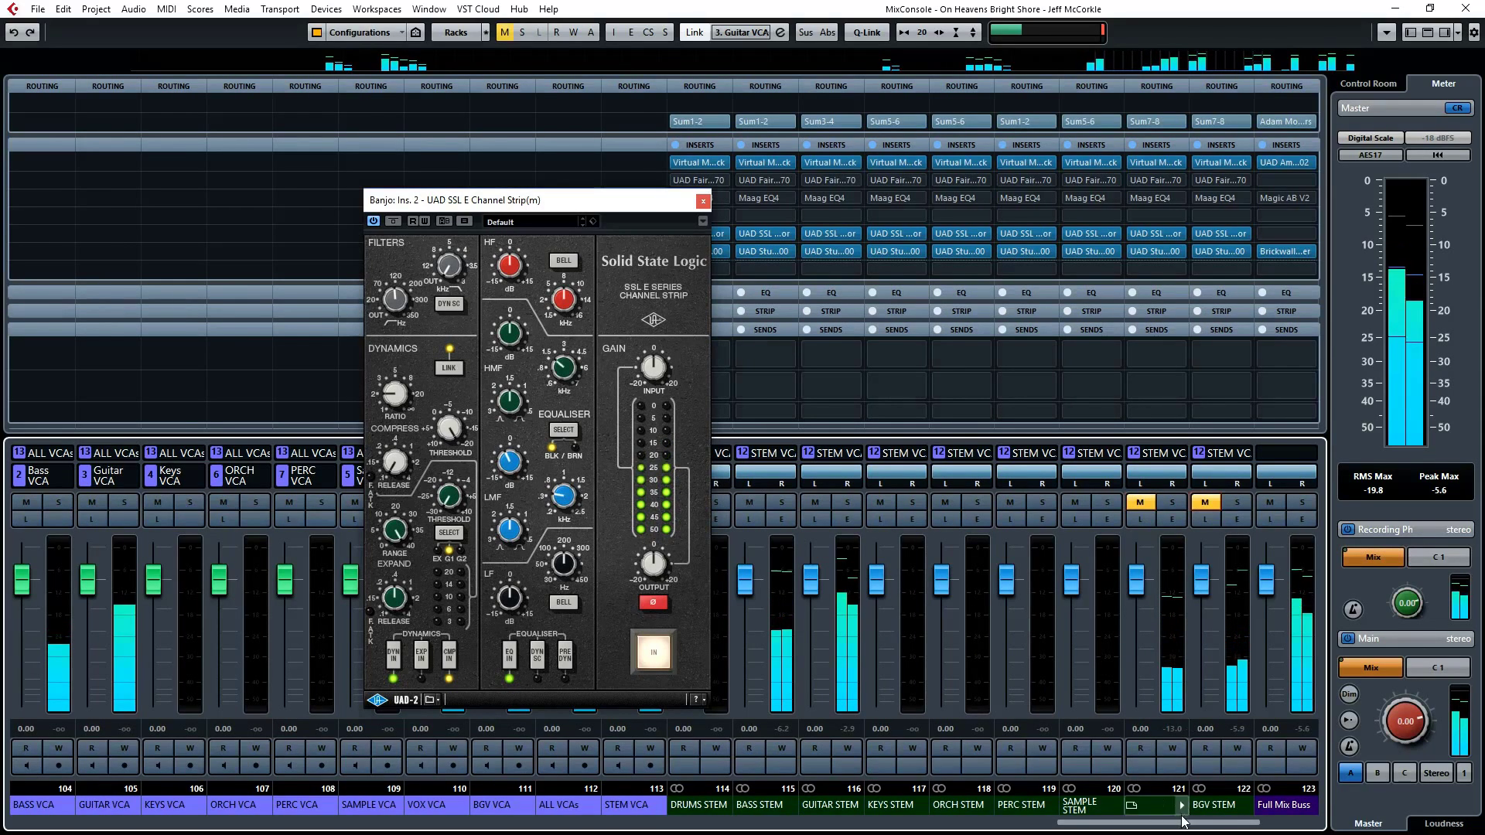
drag(1183, 823, 267, 825)
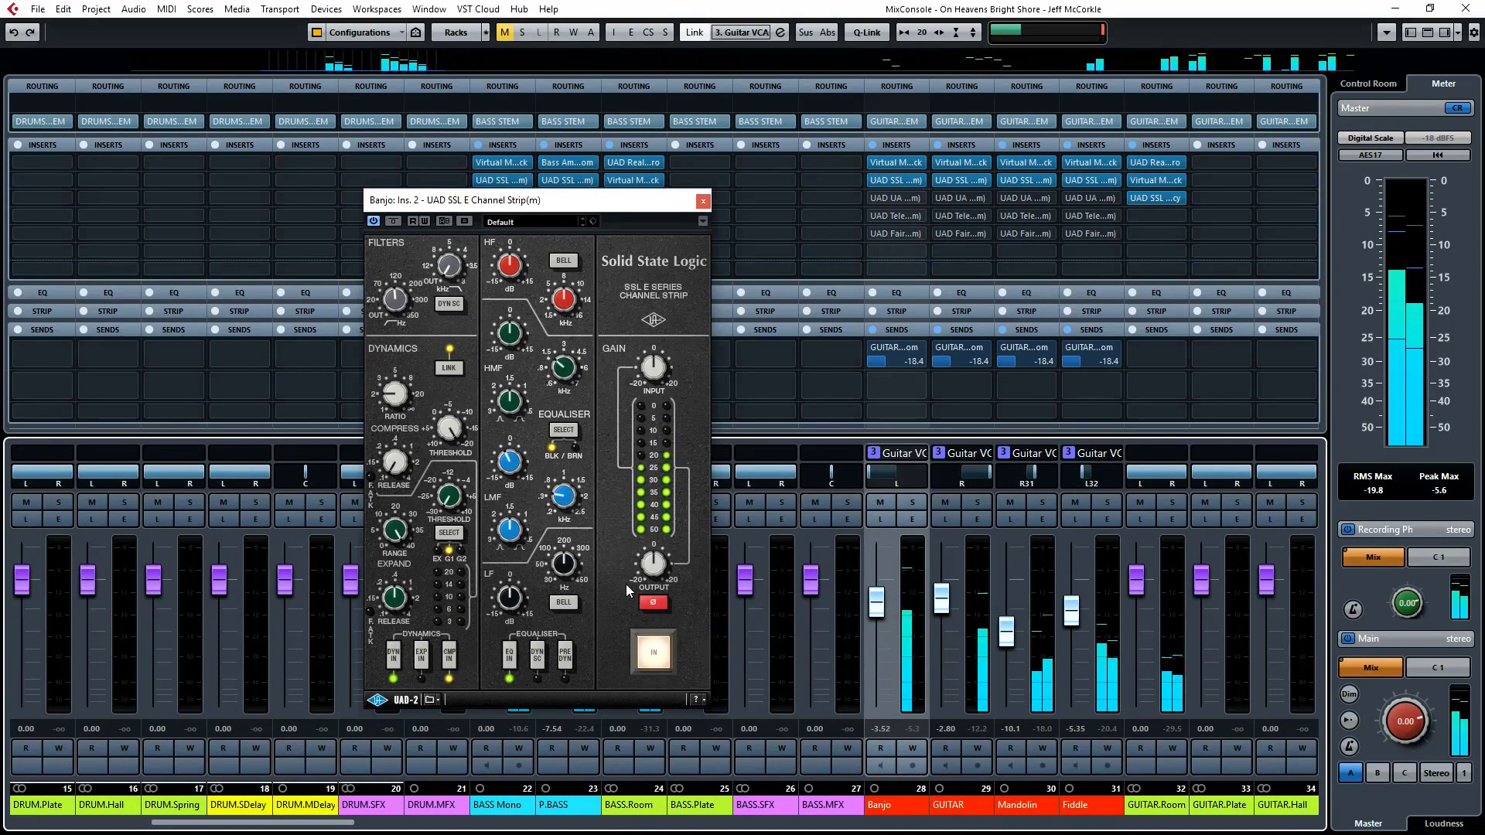
mouse_move(651, 564)
mouse_down()
mouse_move(651, 576)
mouse_move(655, 557)
mouse_up()
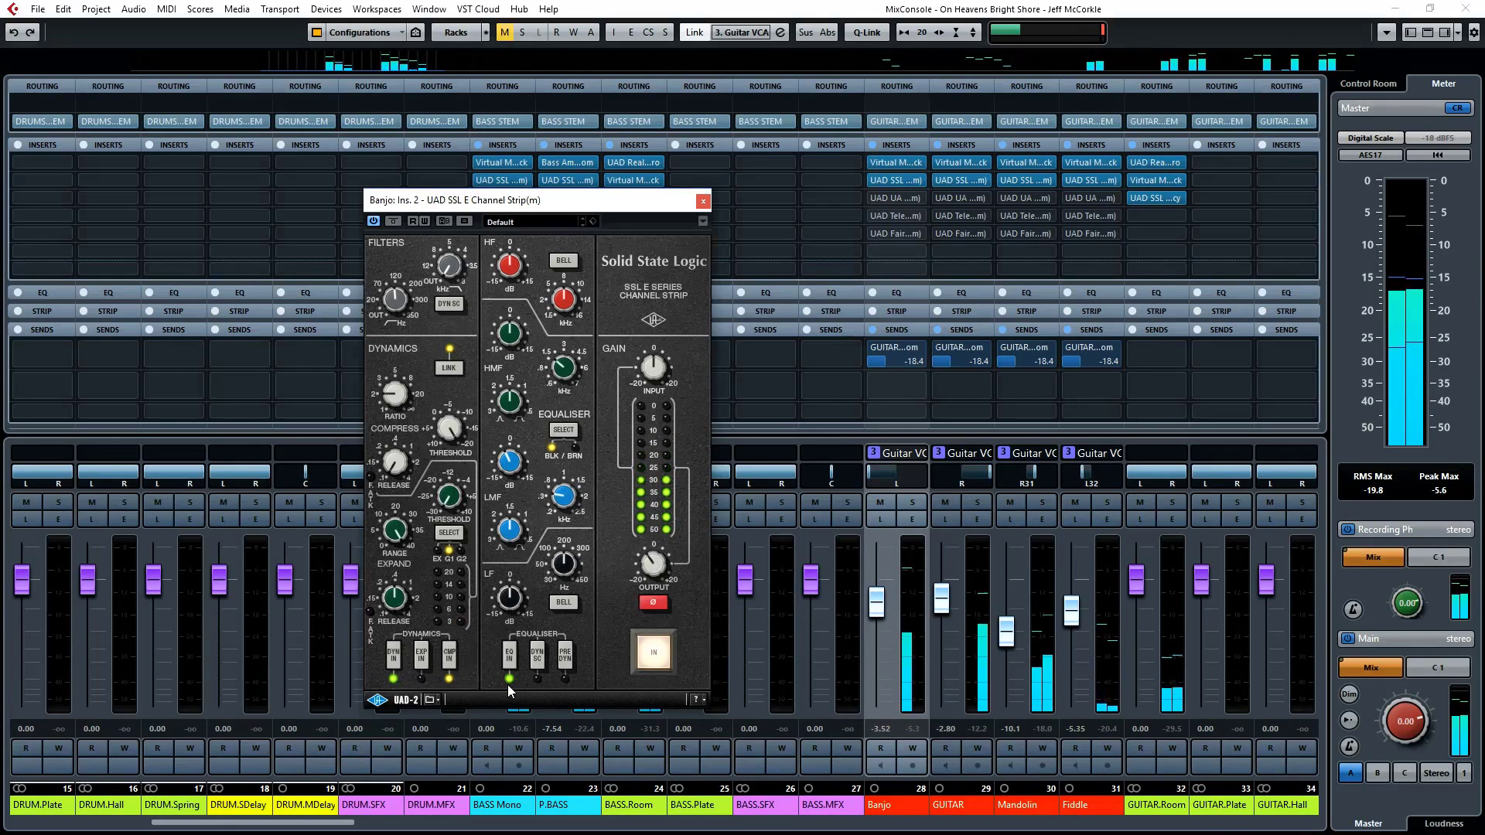
click(510, 657)
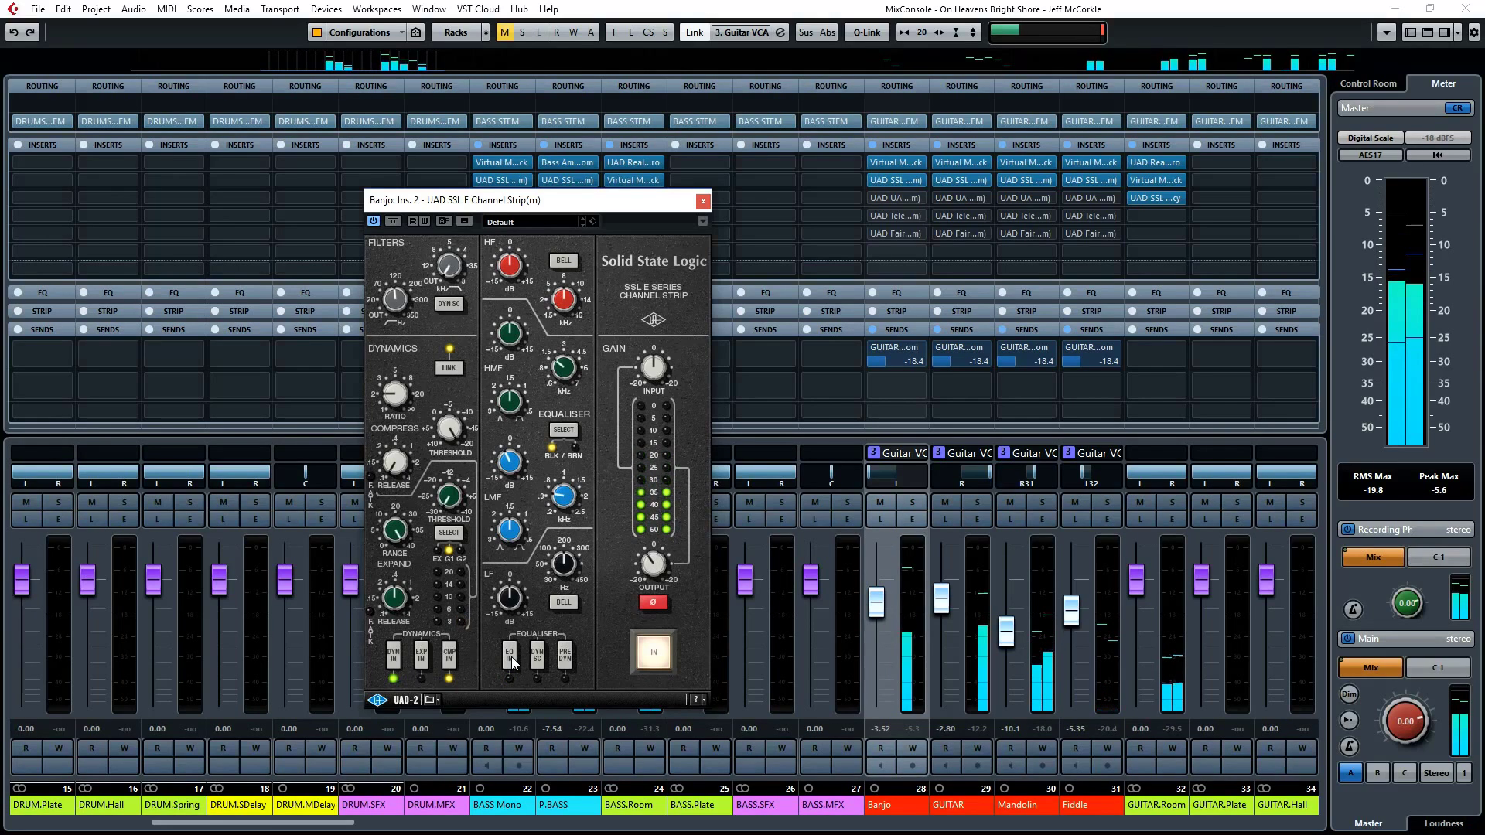
click(511, 657)
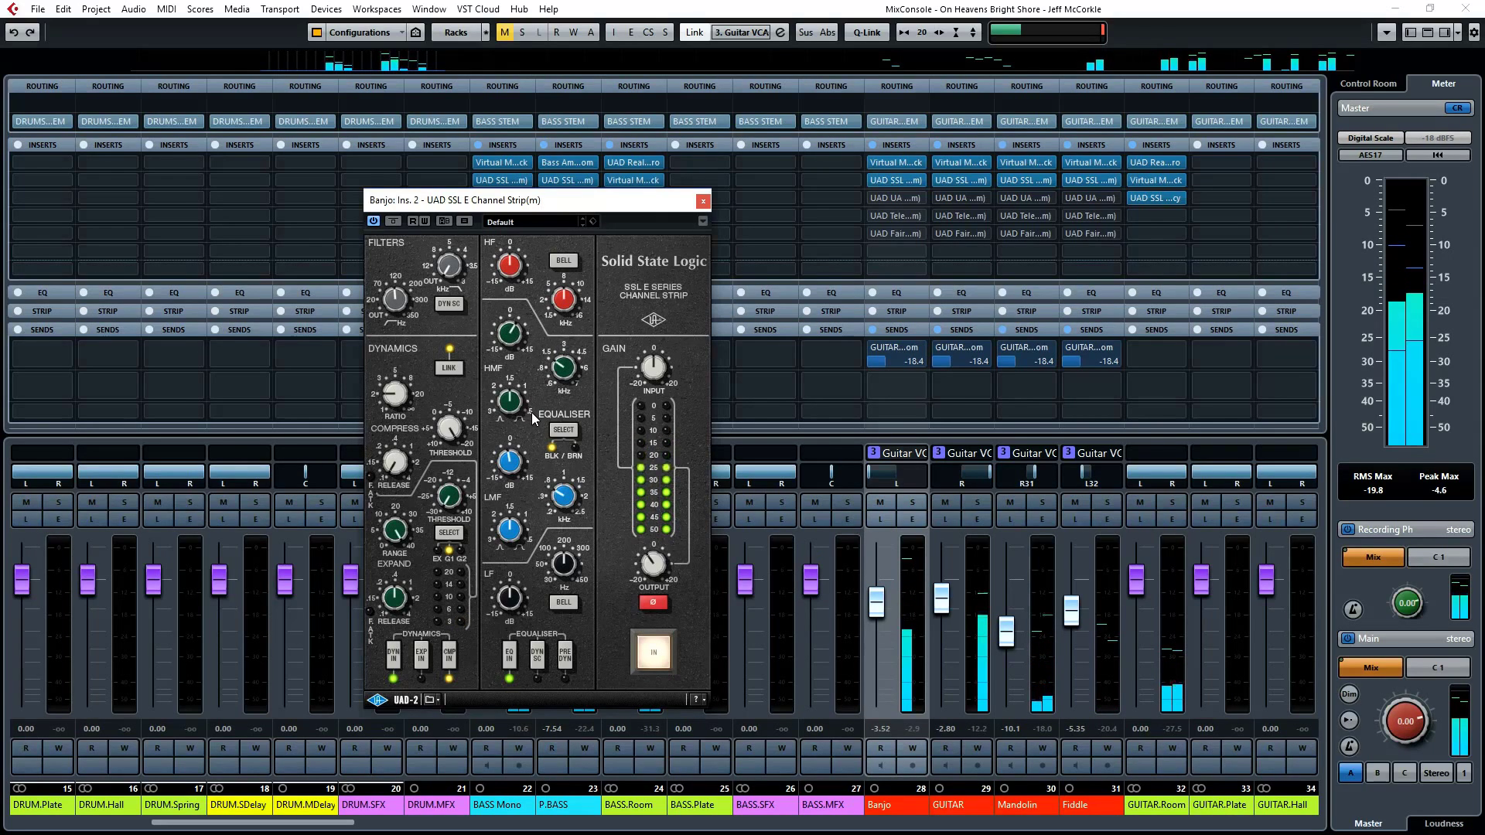
click(510, 657)
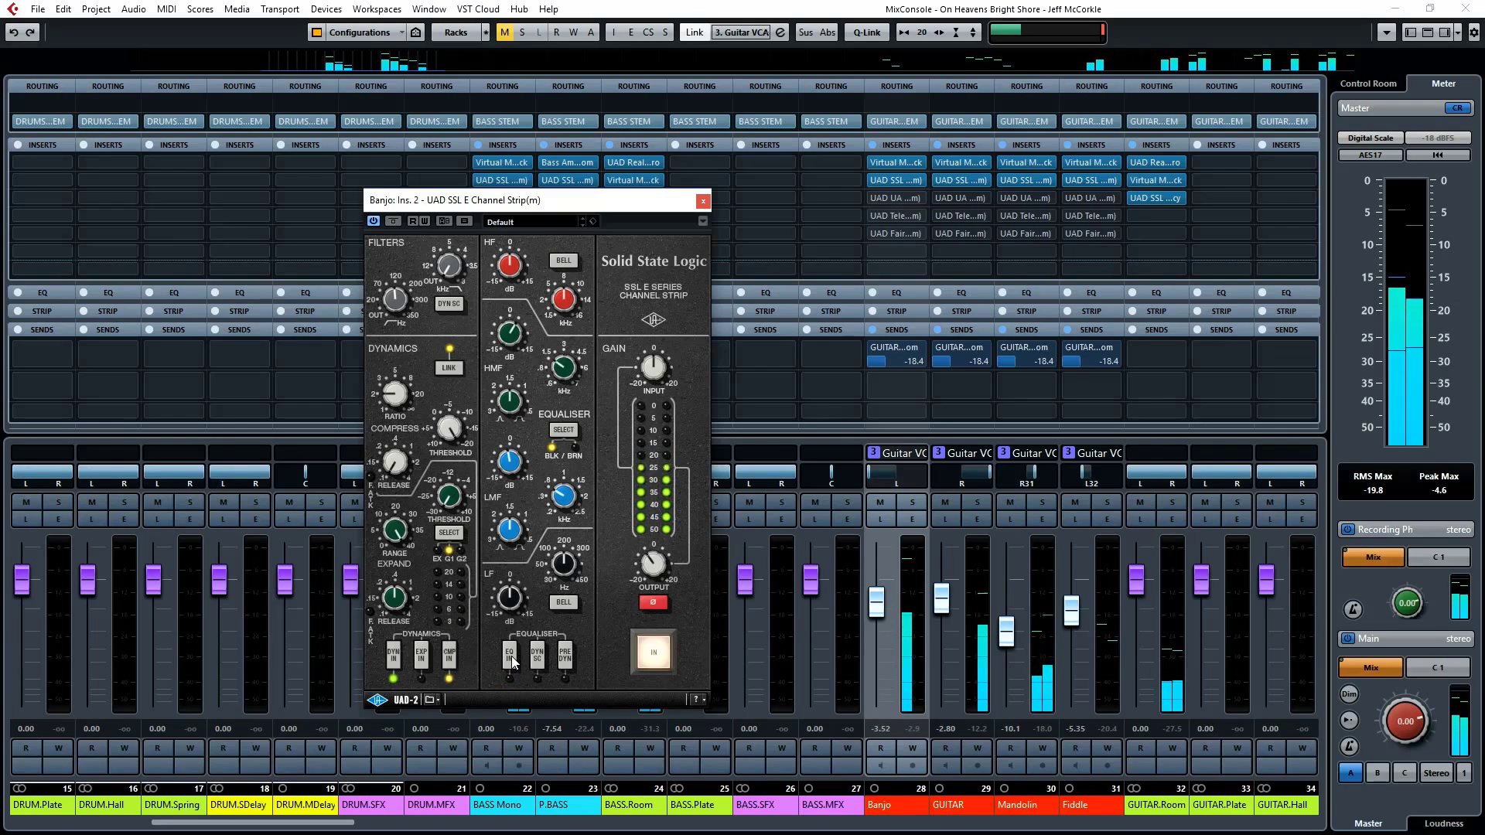
click(510, 656)
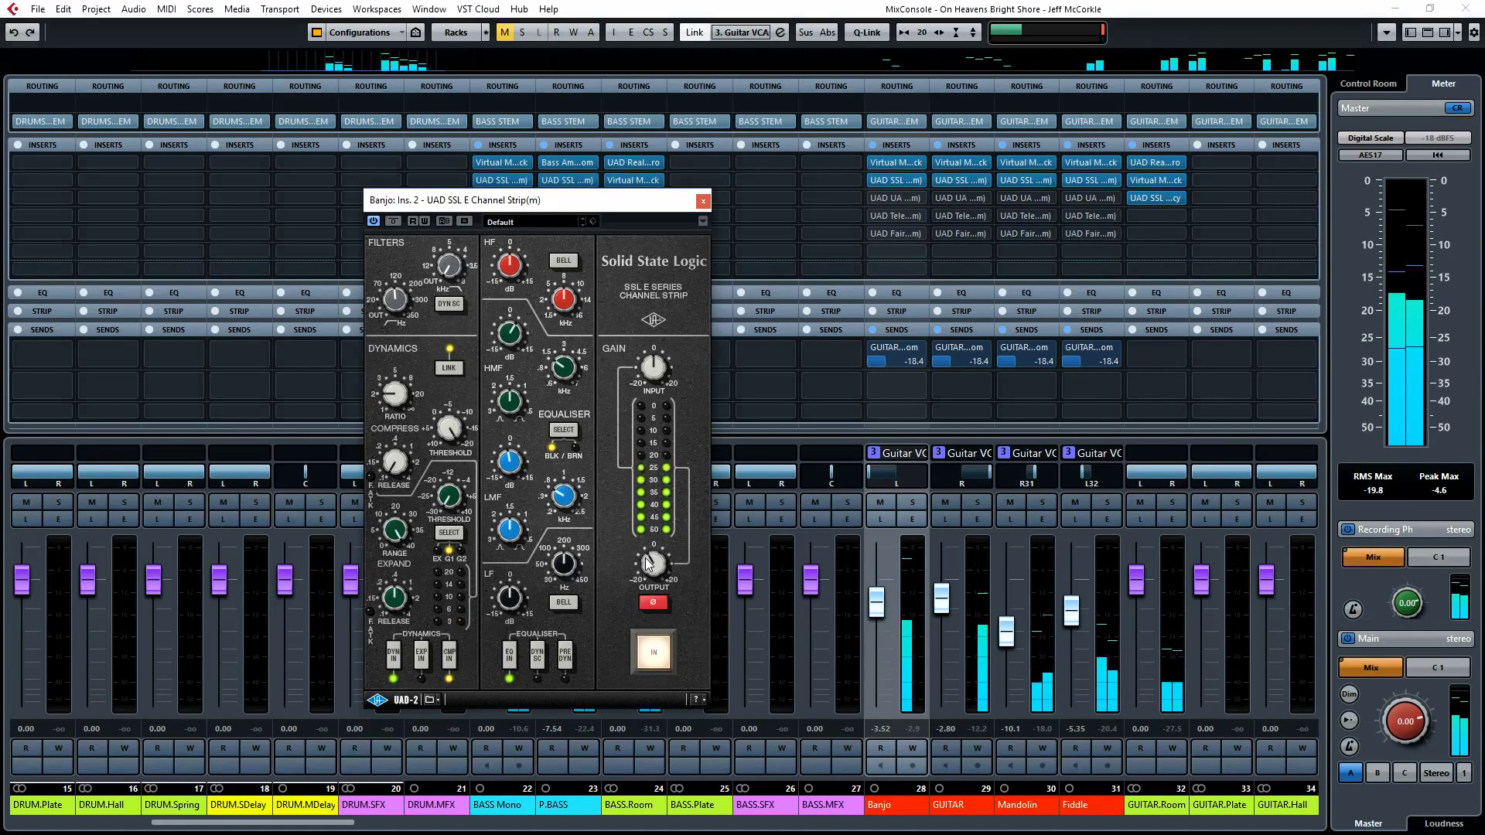
click(704, 202)
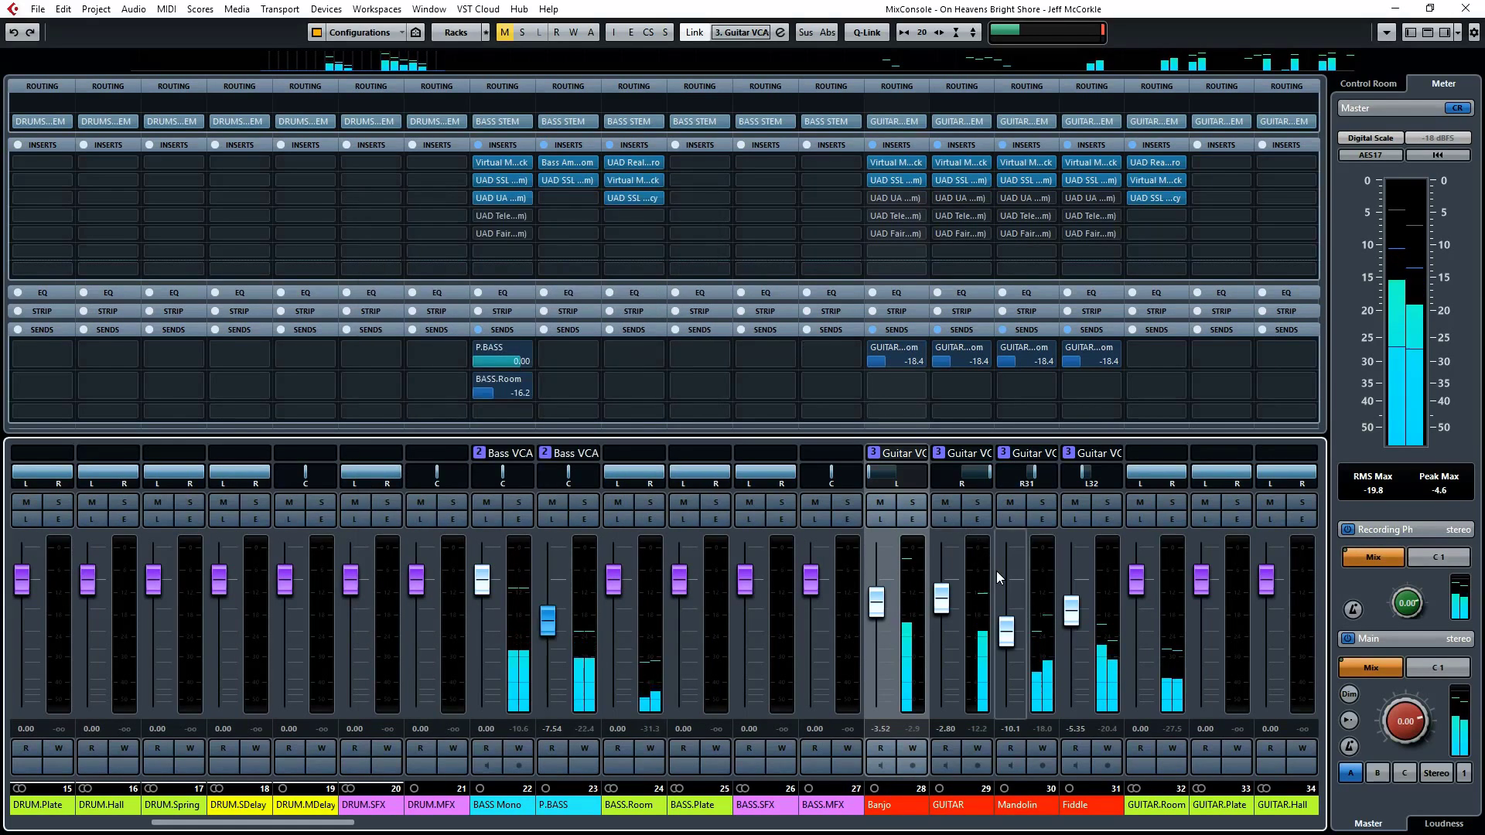
Step: Solo GUITAR and switch on the compressor and equaliser in its SSL E Channel Strip
click(977, 503)
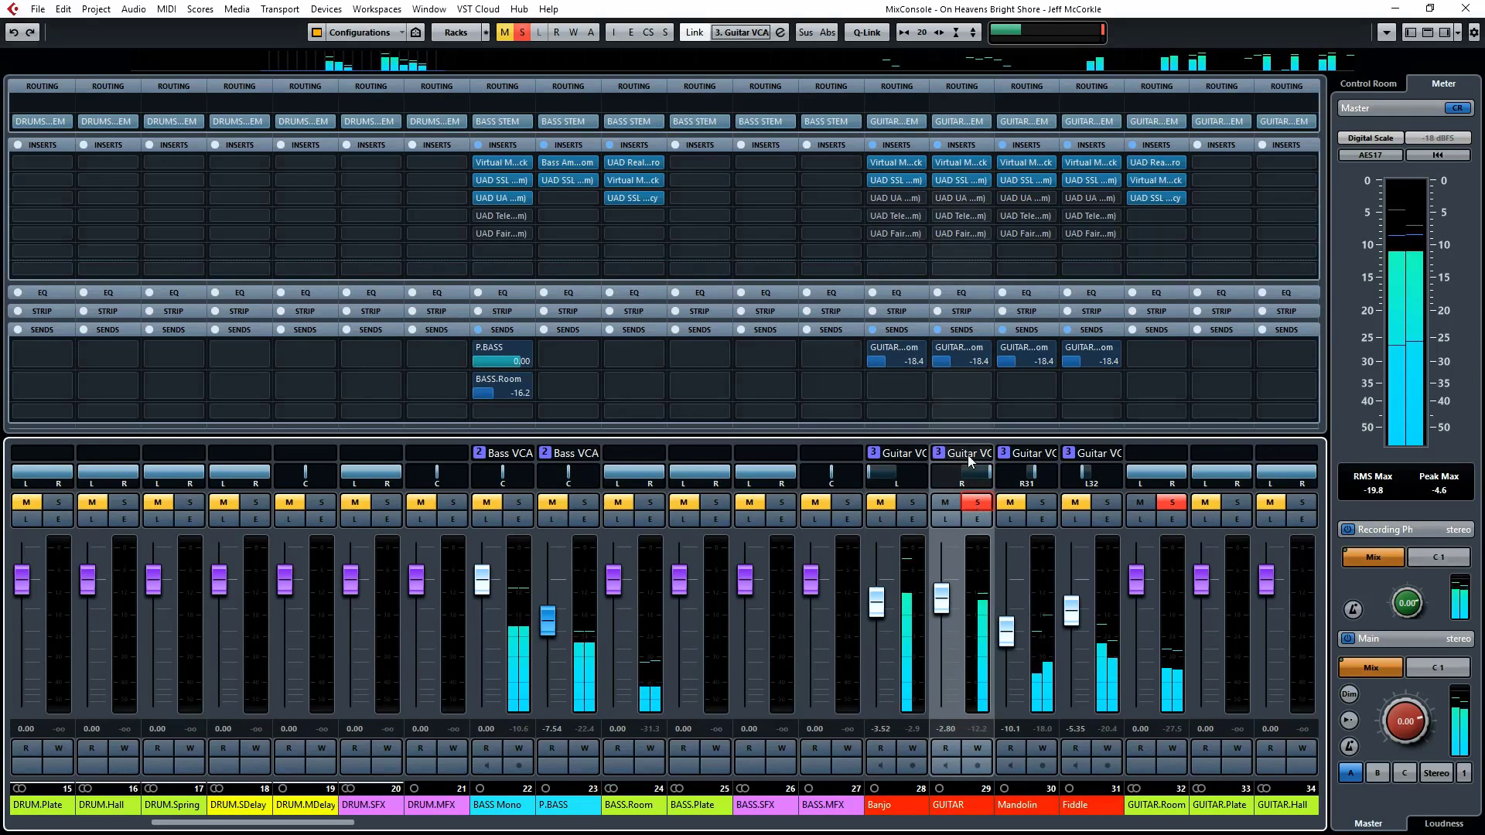
click(964, 179)
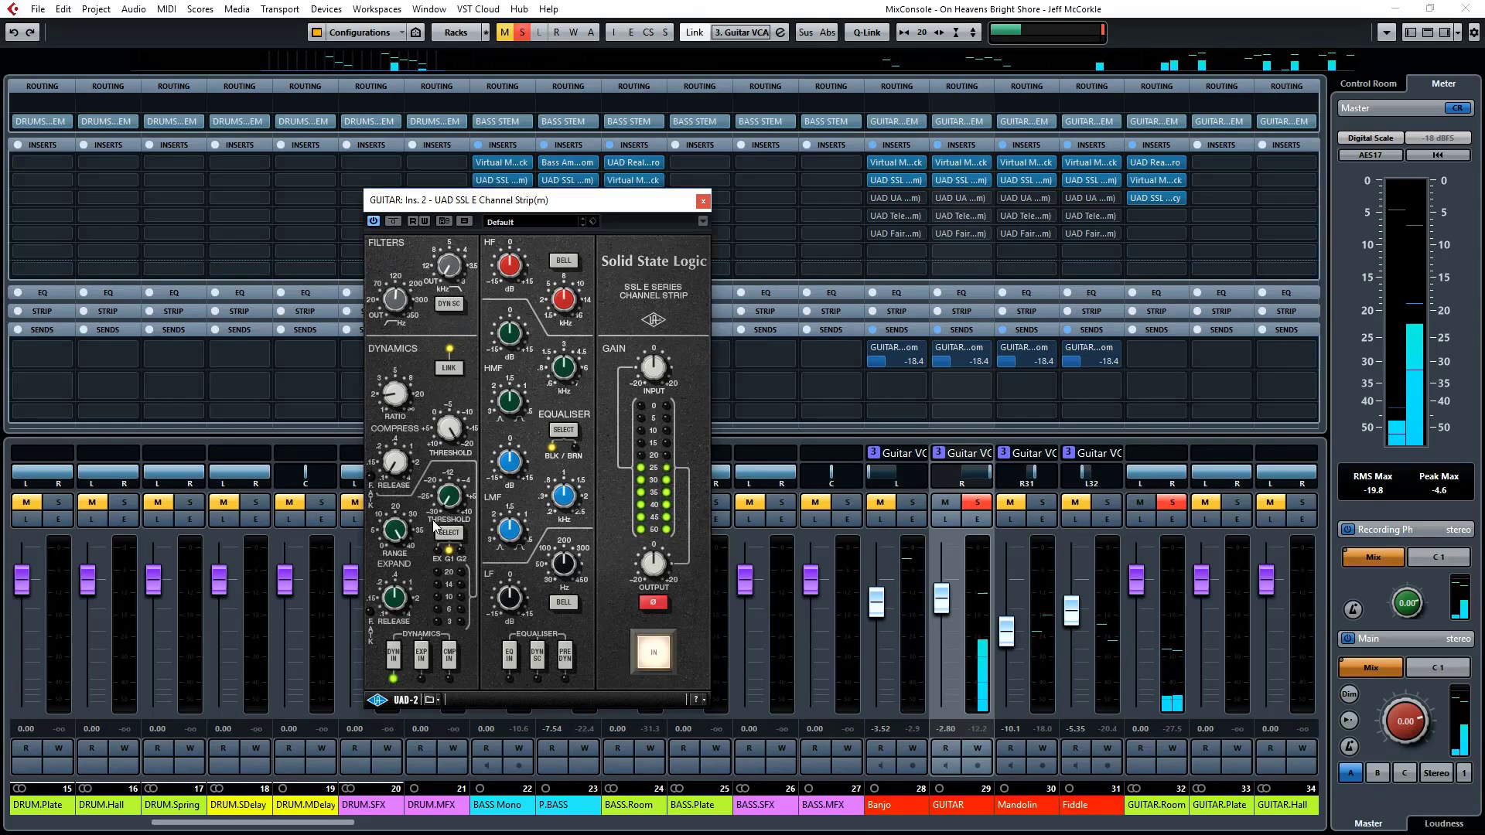
click(446, 657)
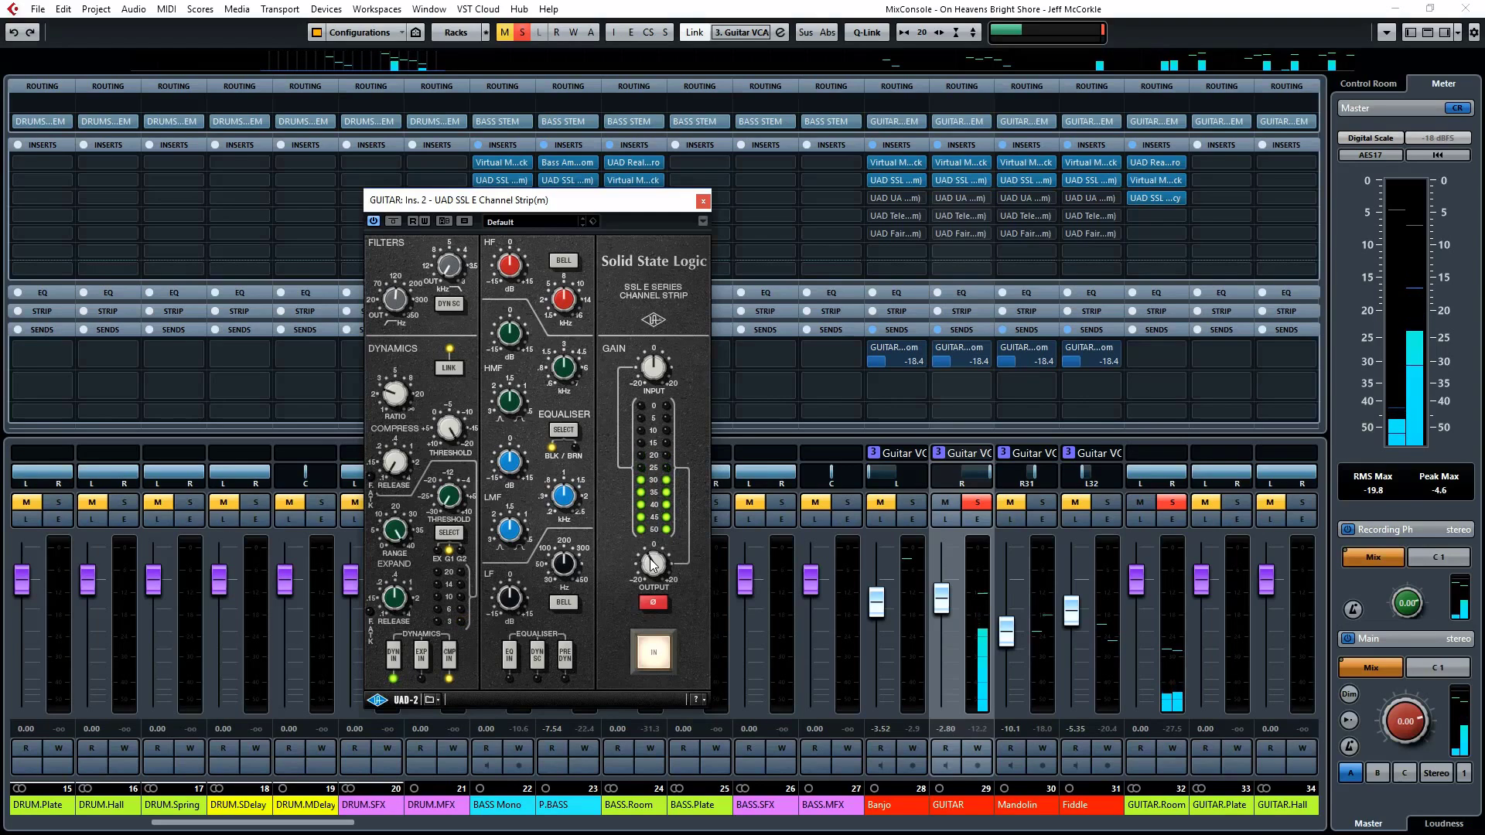
click(509, 653)
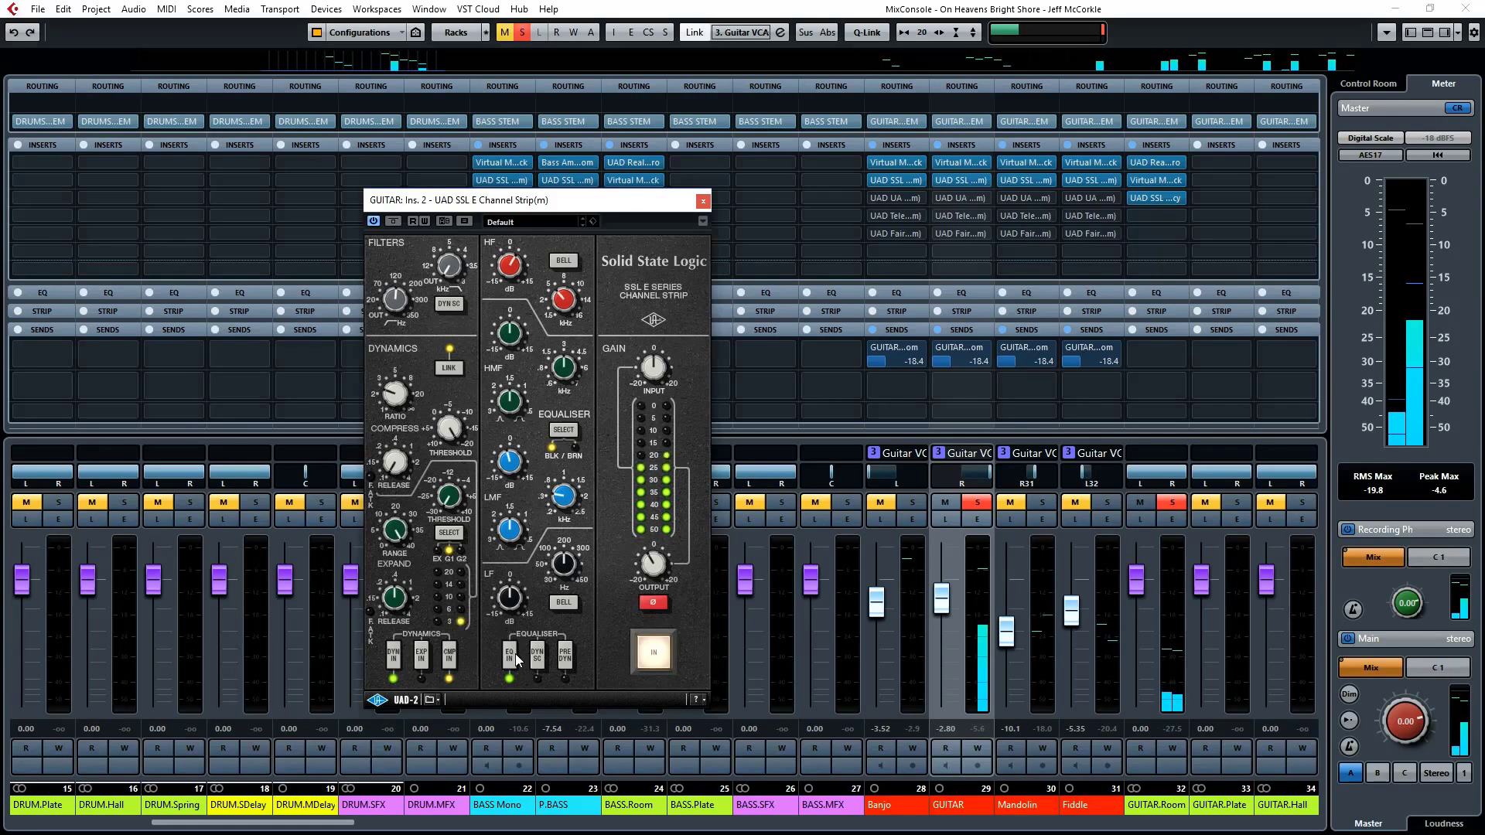
Step: Unsolo GUITAR and compare its channel strip with the equaliser off and on in the full mix
click(976, 503)
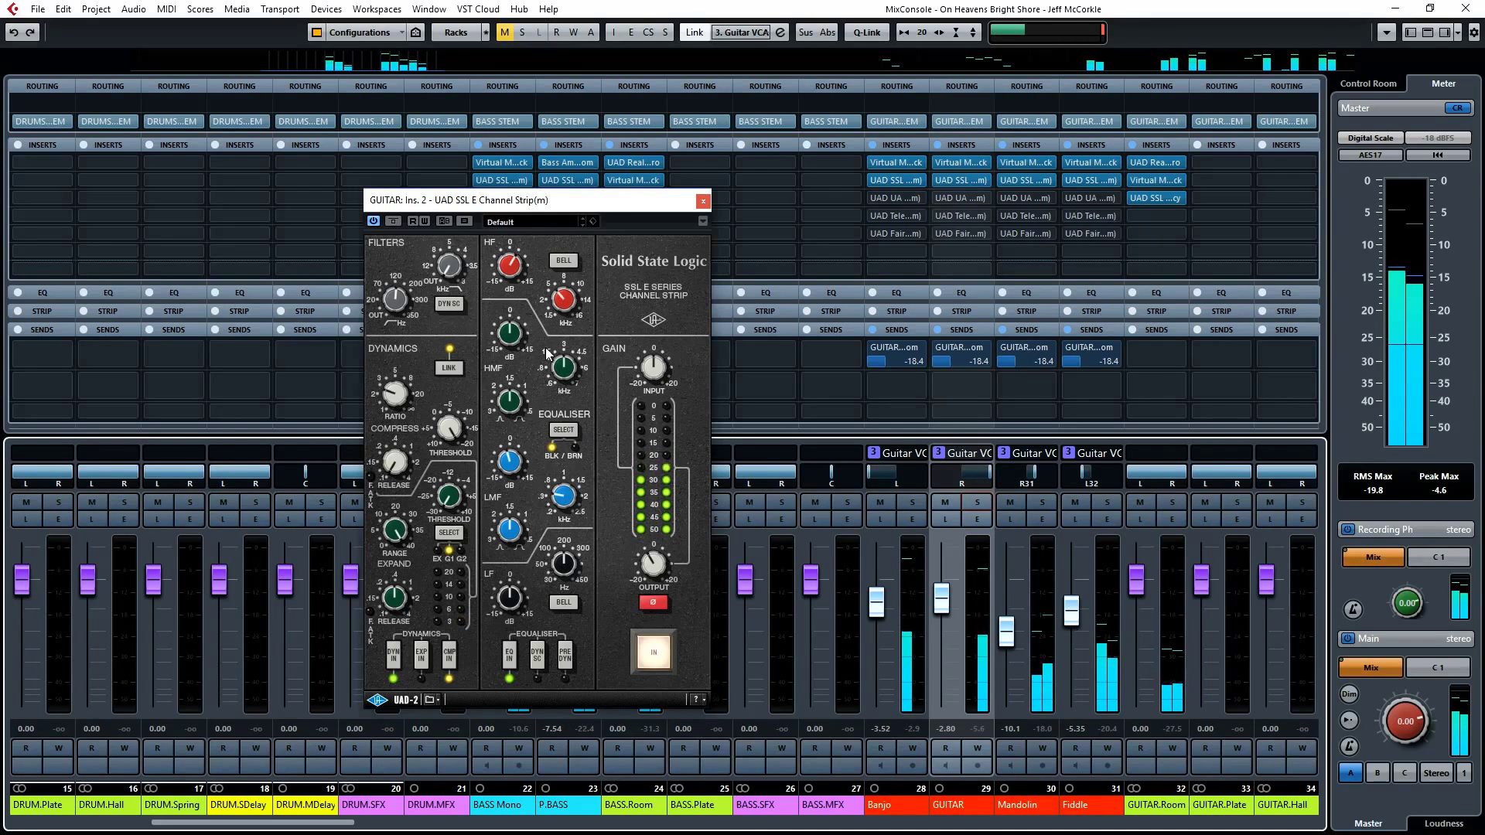
click(510, 656)
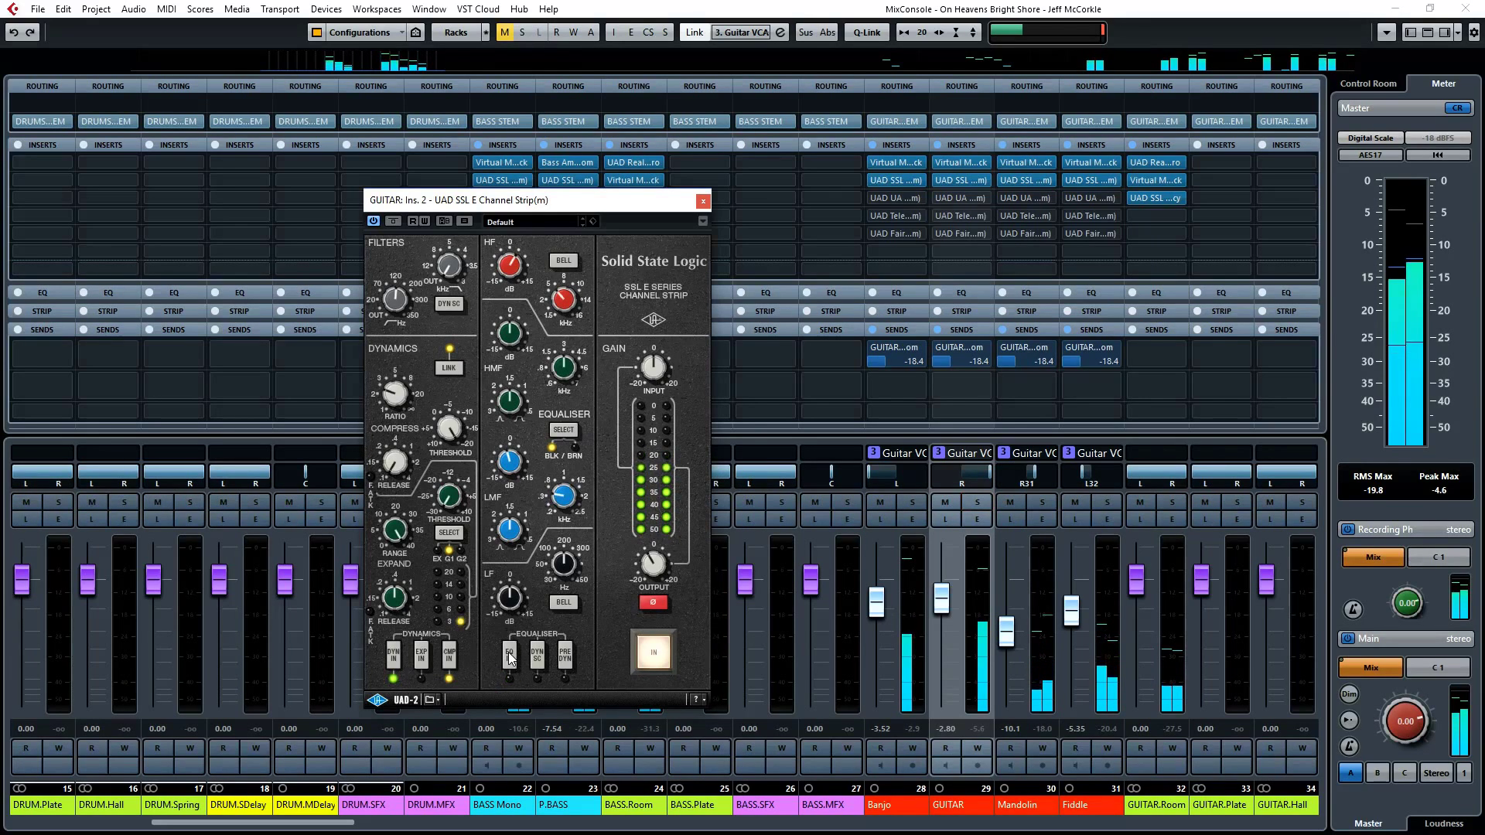
click(510, 656)
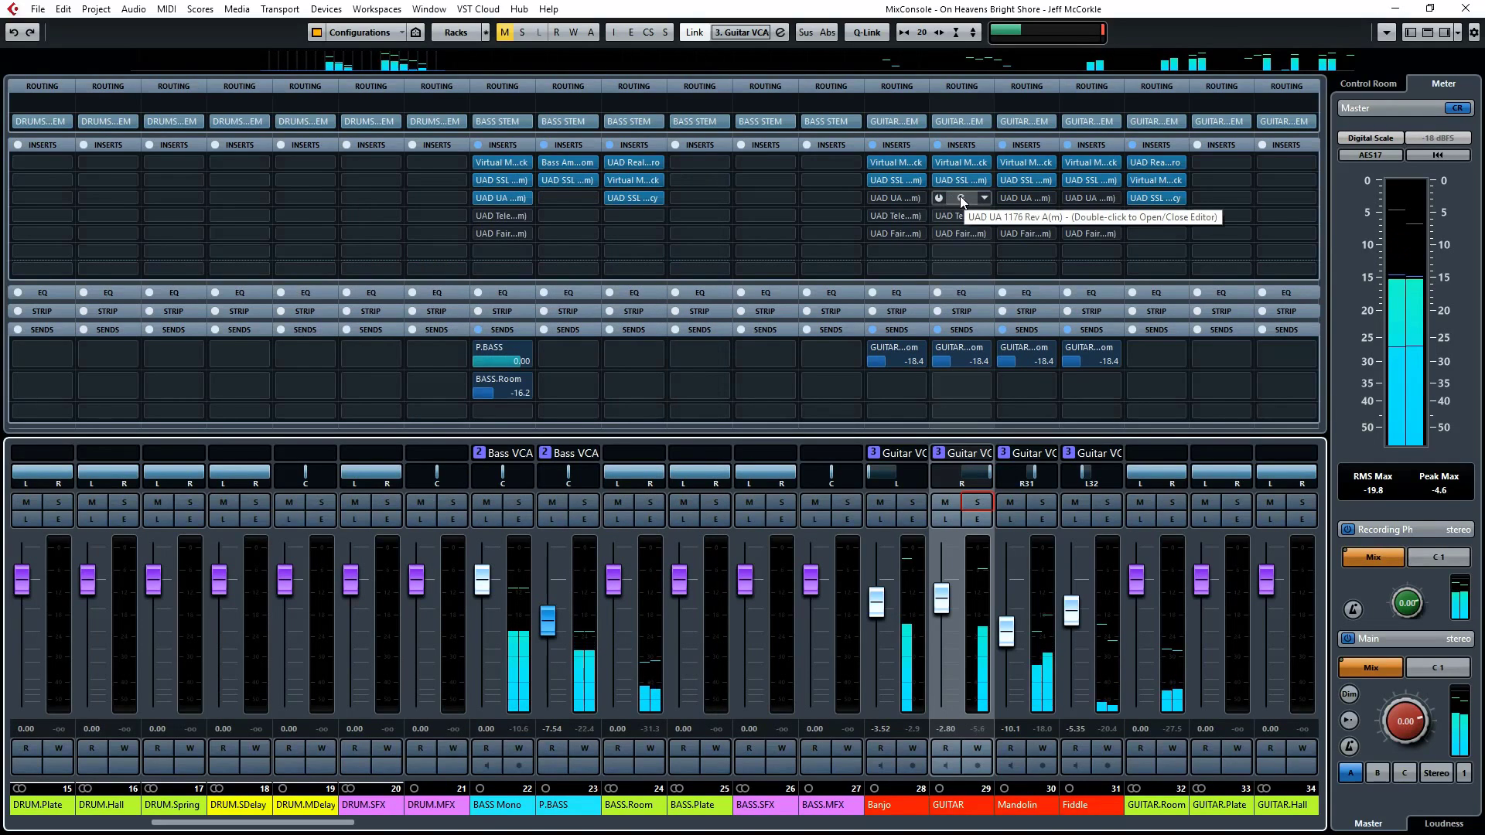
Step: Check GUITAR's UA 1176 Rev A, and load a fresh UAD Teletronix LA-2(m) in its fourth insert slot in place of the preset one
double_click(958, 196)
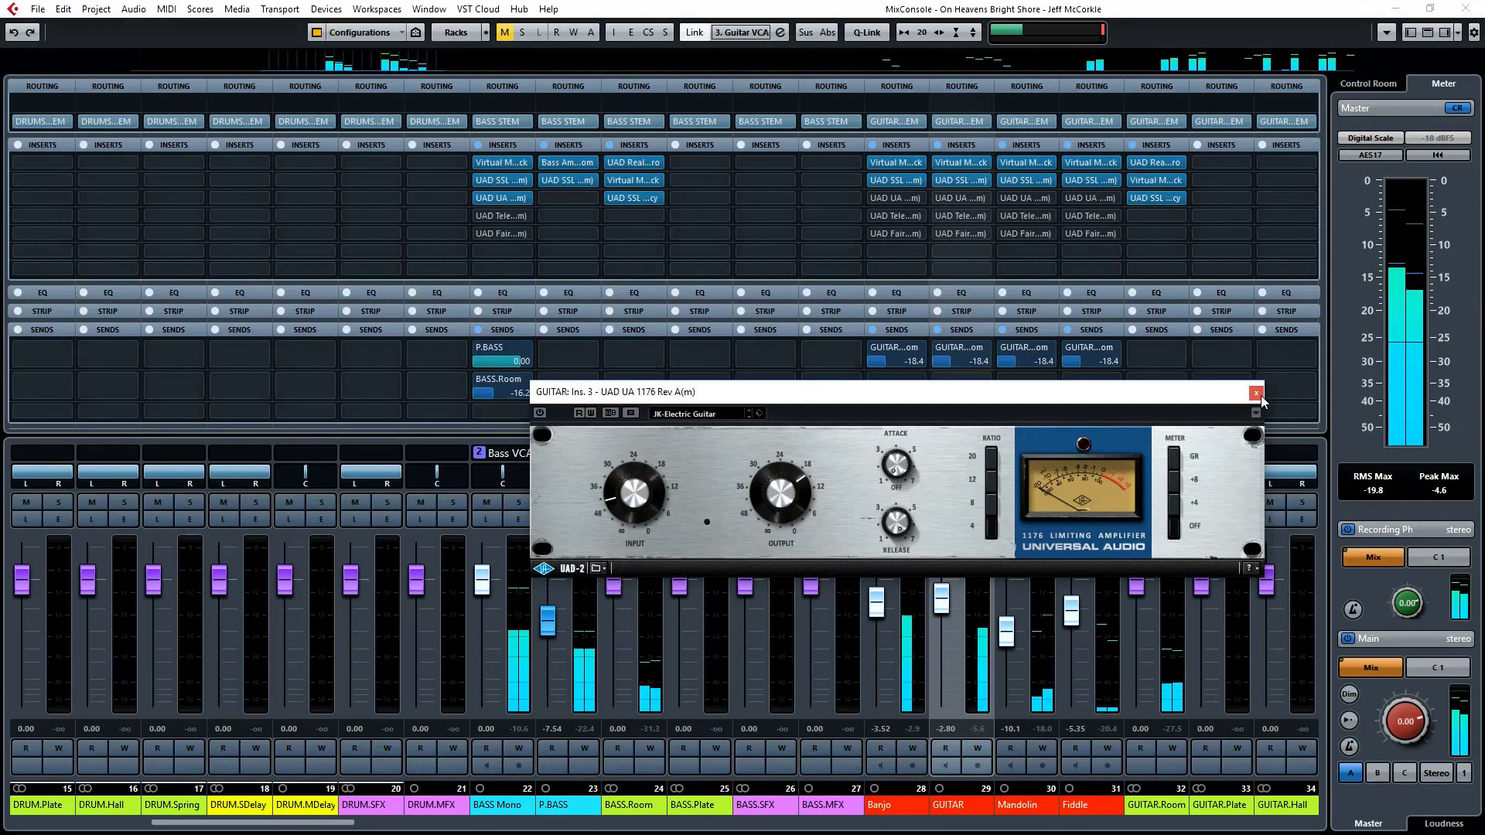
click(1256, 393)
click(963, 216)
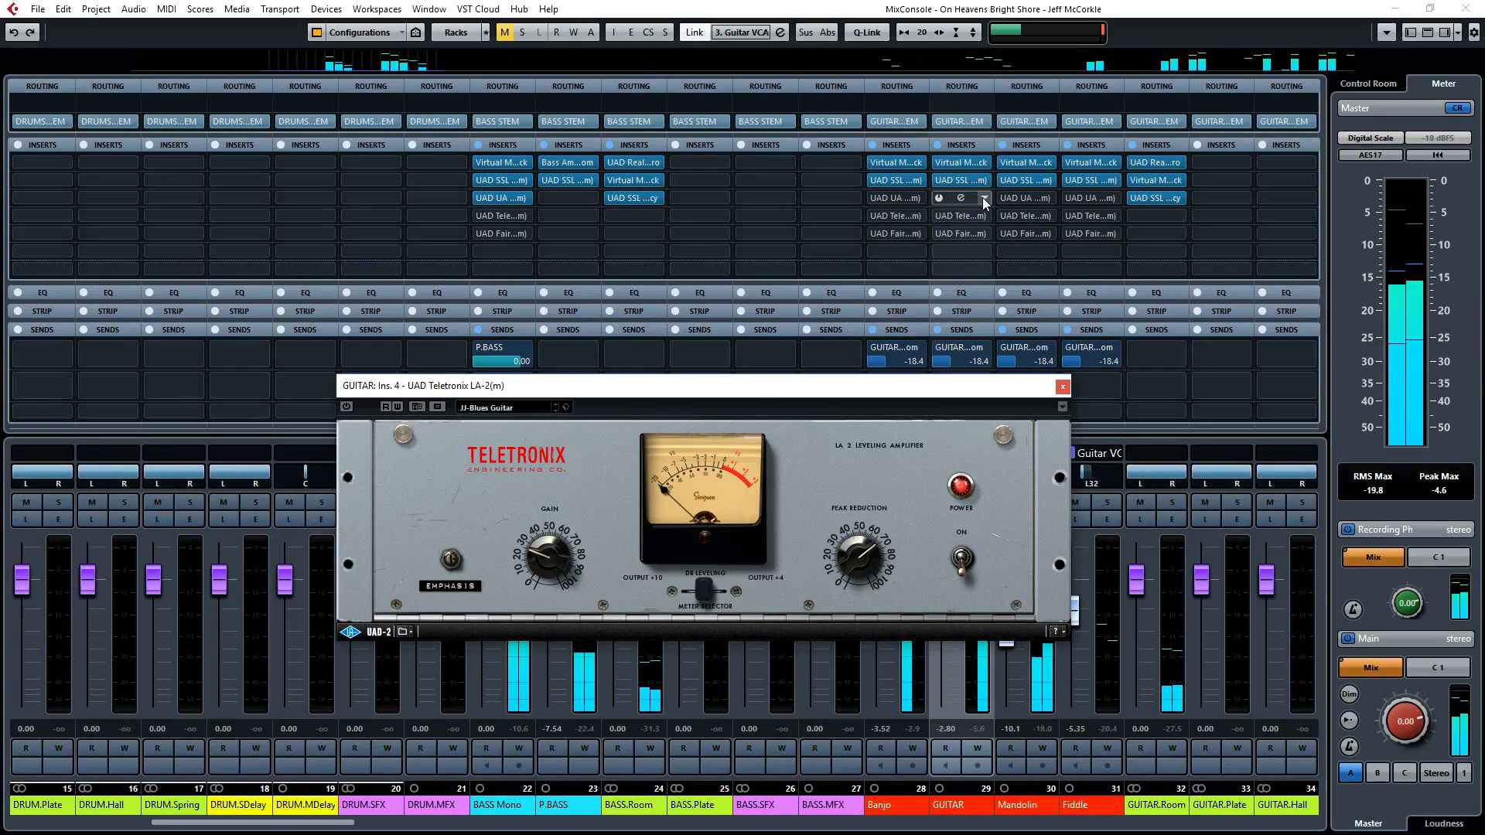
click(986, 216)
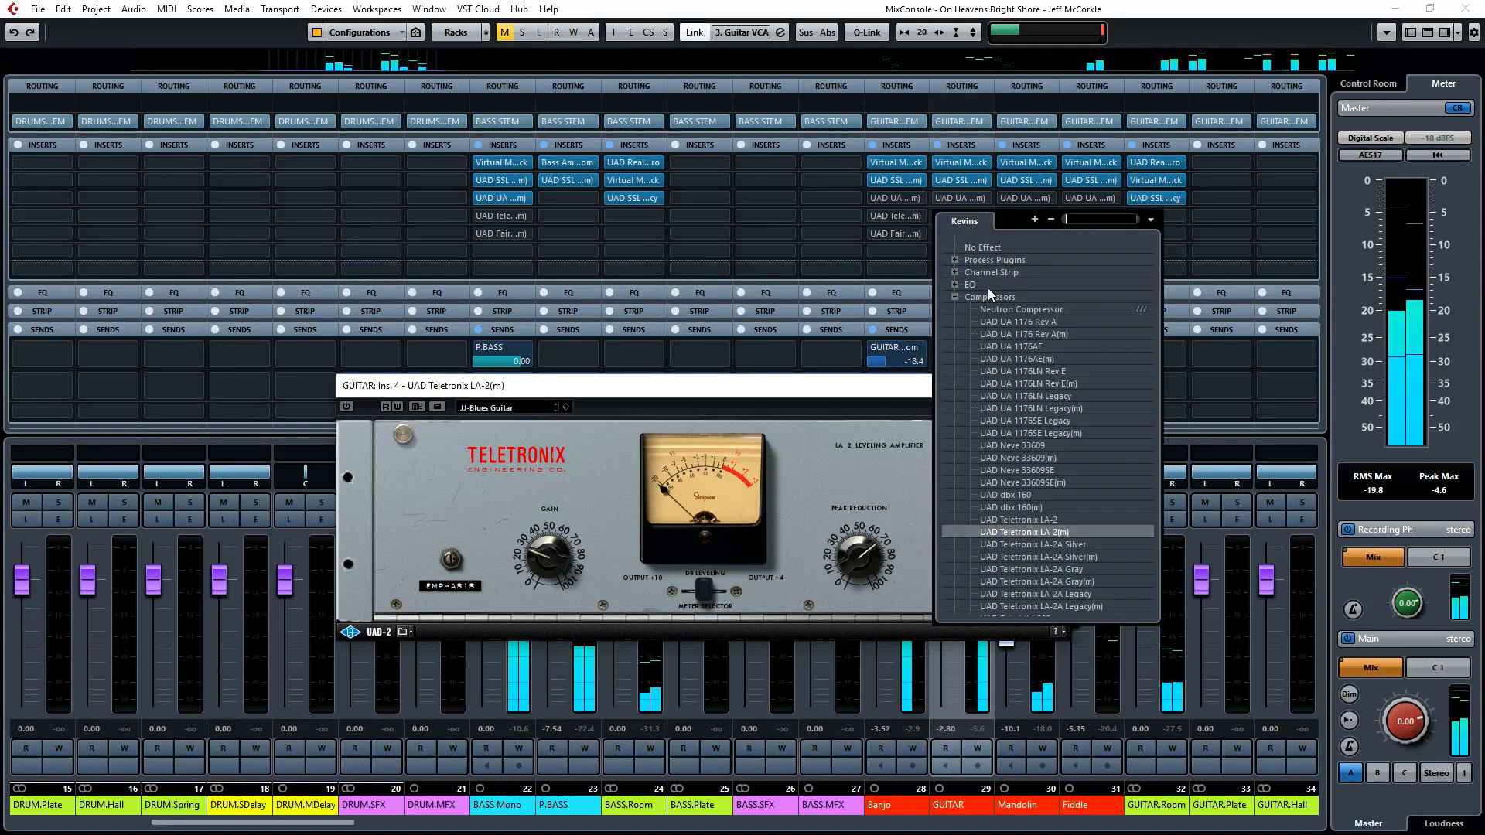
click(1024, 531)
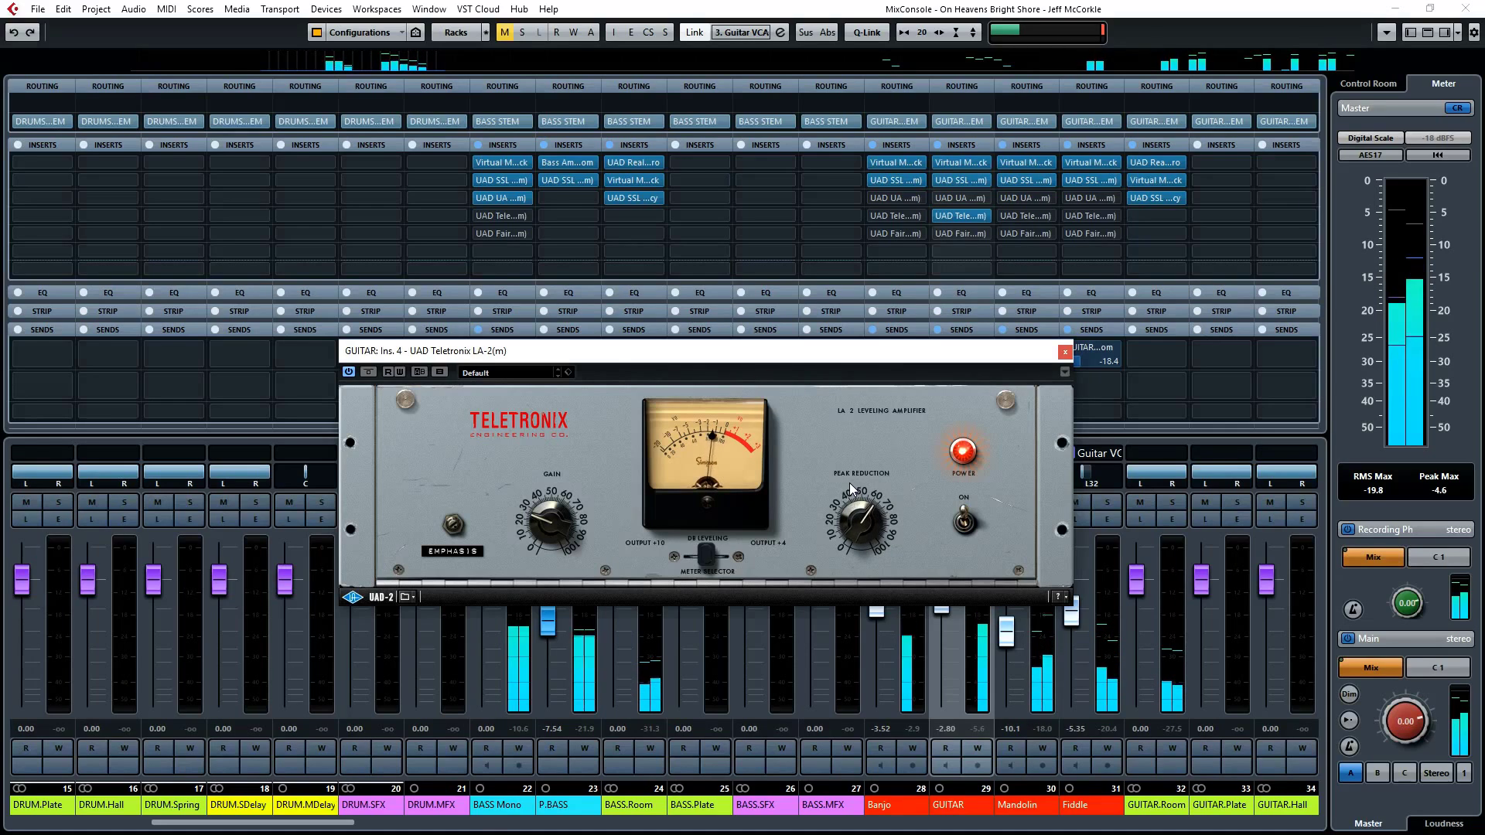
Step: Compare GUITAR with the Teletronix LA-2 off and on, both in the full mix and soloed, and close the plug-in with GUITAR unsoloed
click(965, 523)
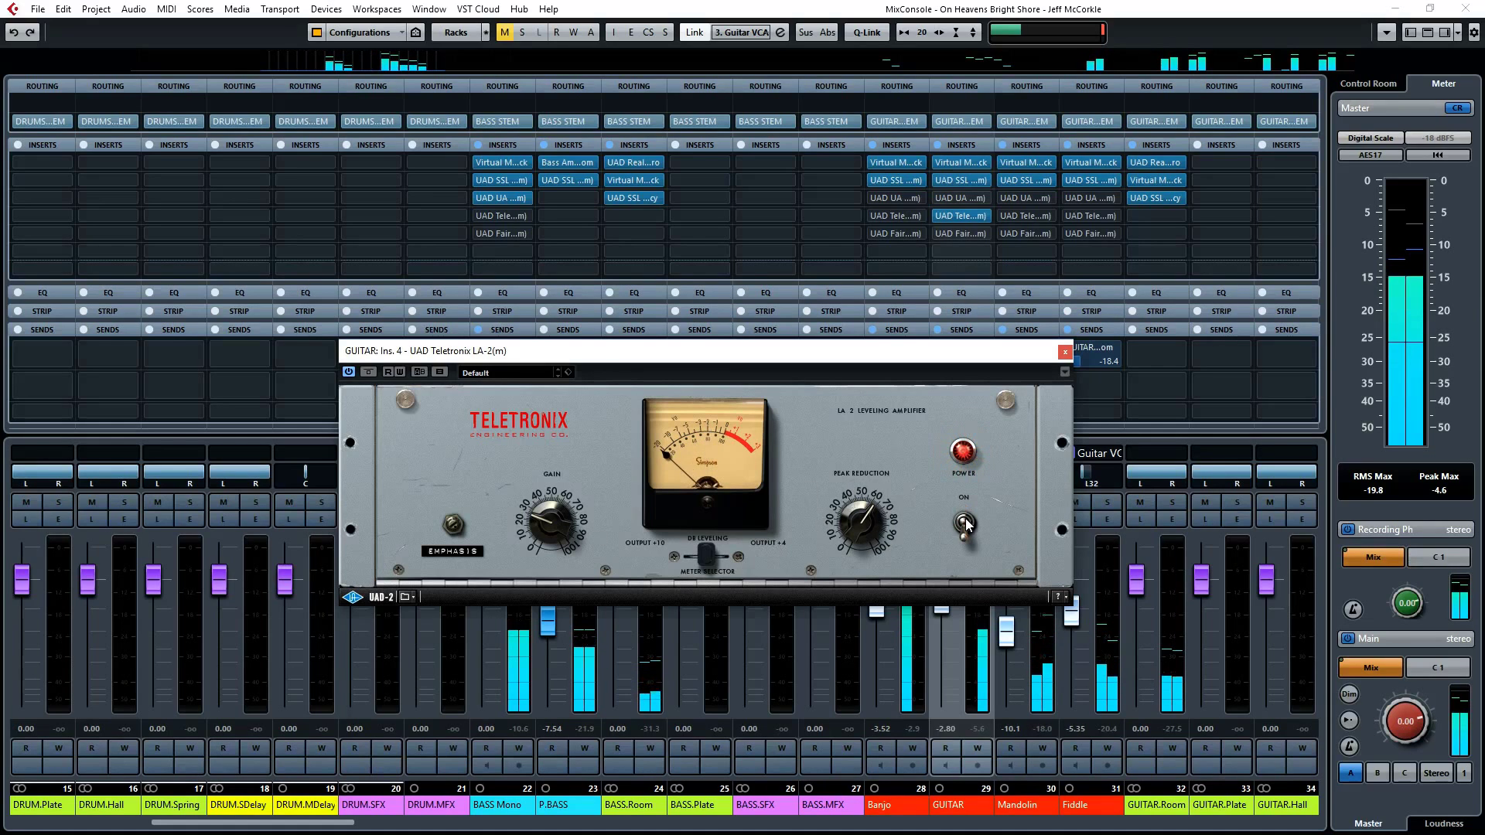
click(964, 523)
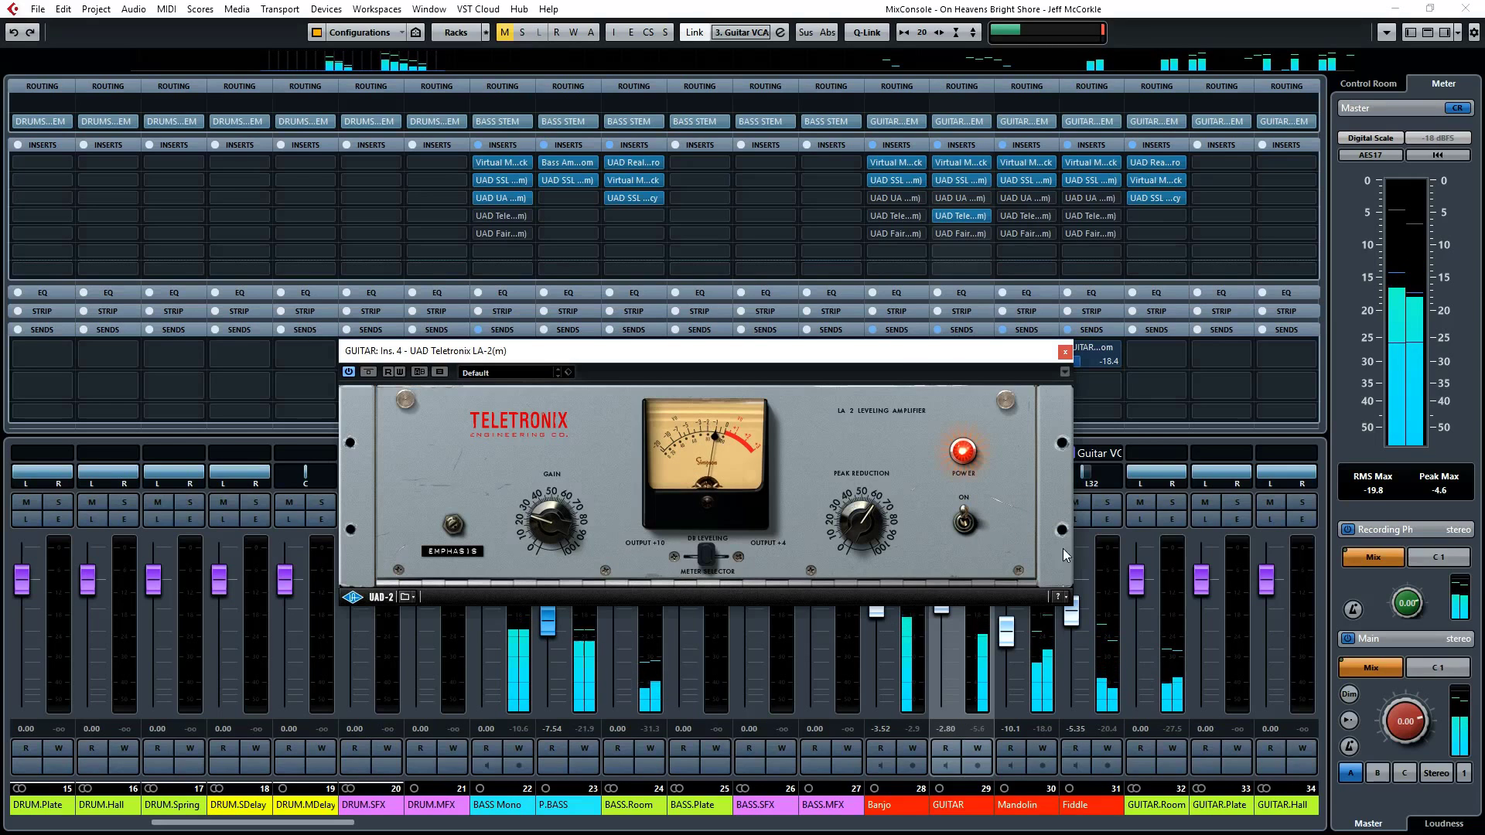
drag(1018, 352, 850, 379)
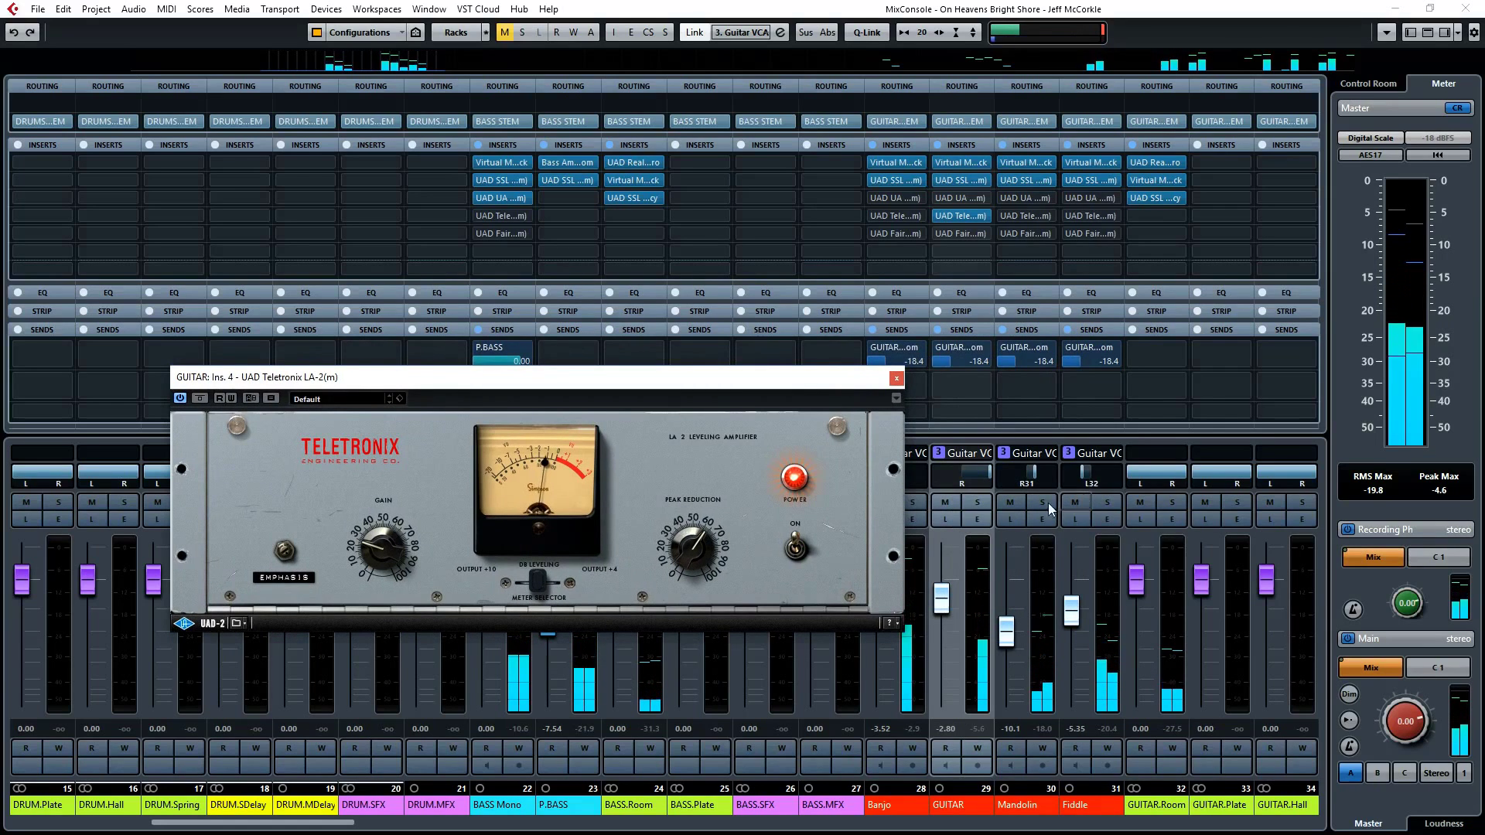
click(978, 501)
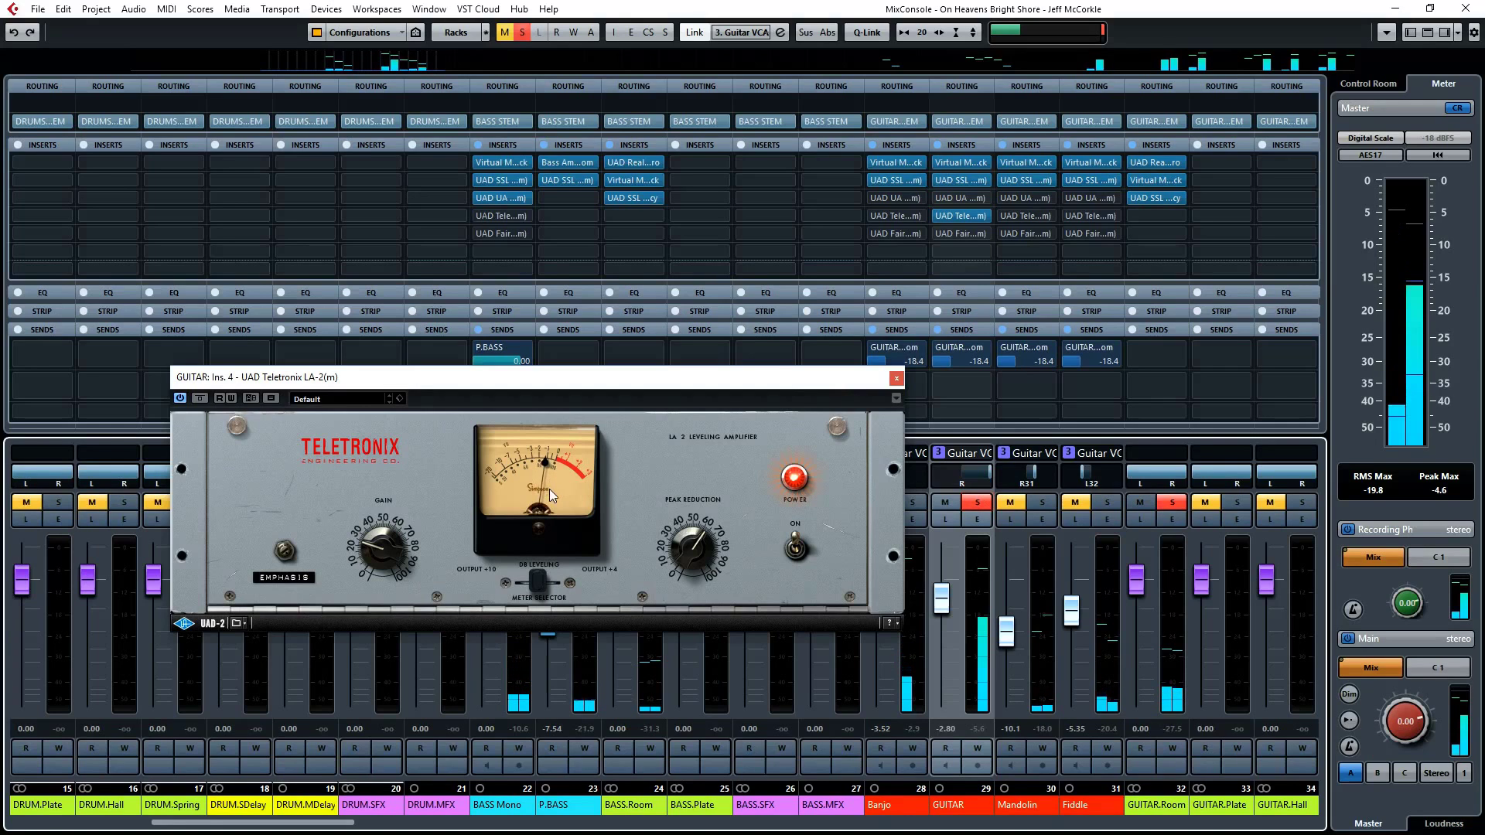
click(796, 555)
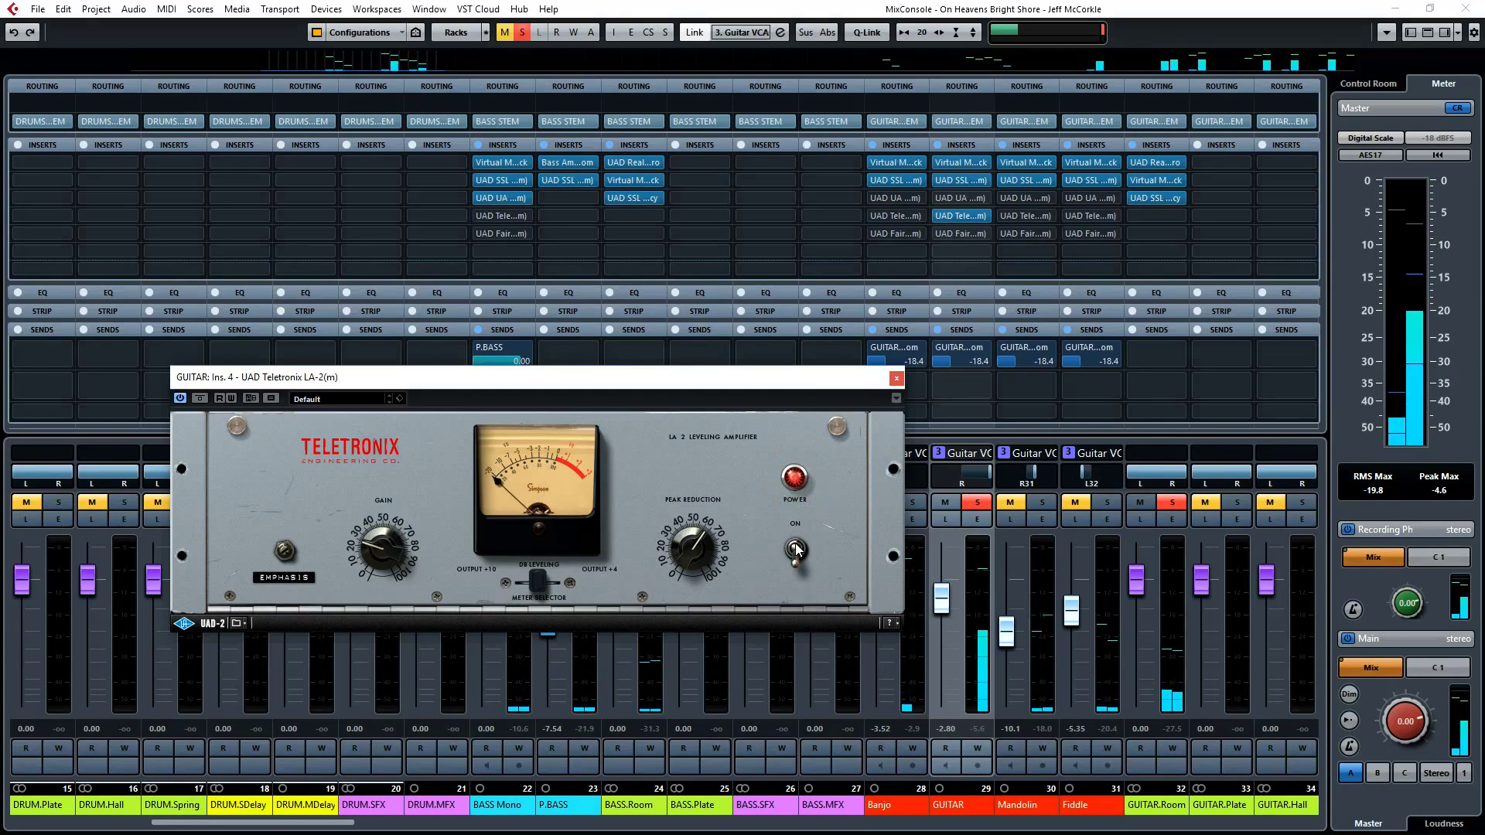
click(796, 551)
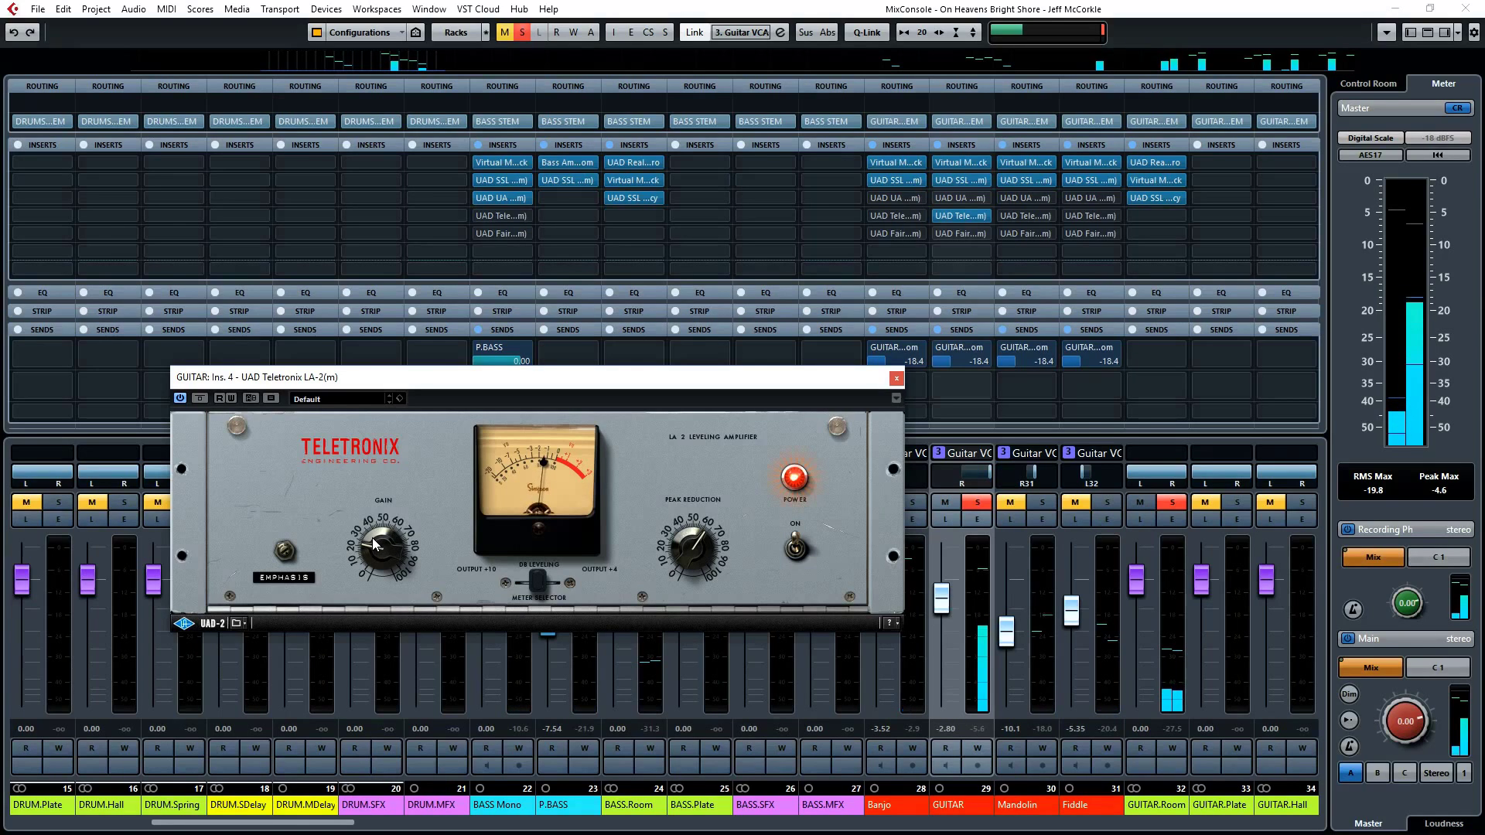
click(799, 551)
click(800, 551)
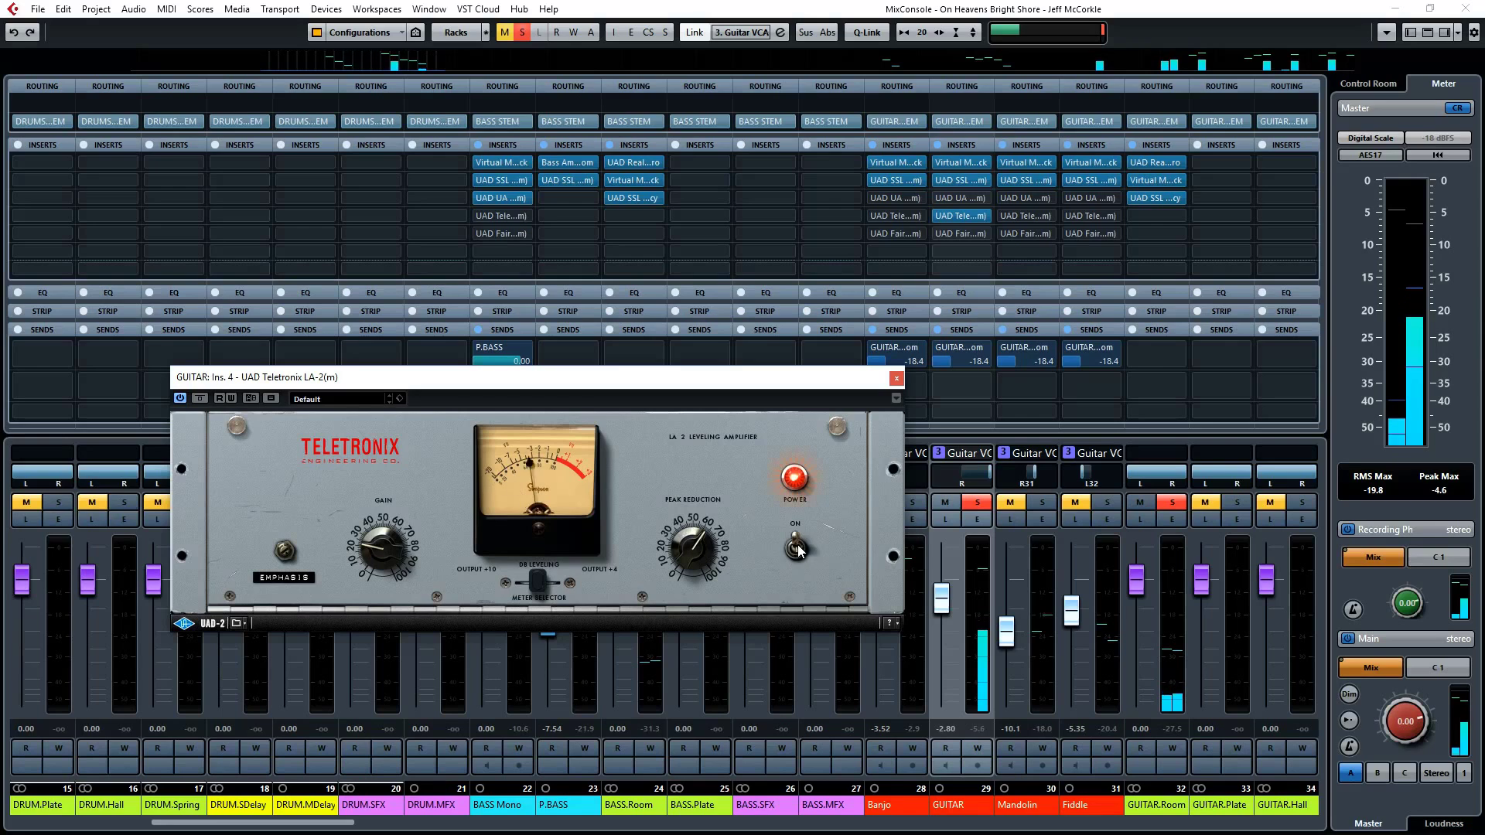
click(896, 377)
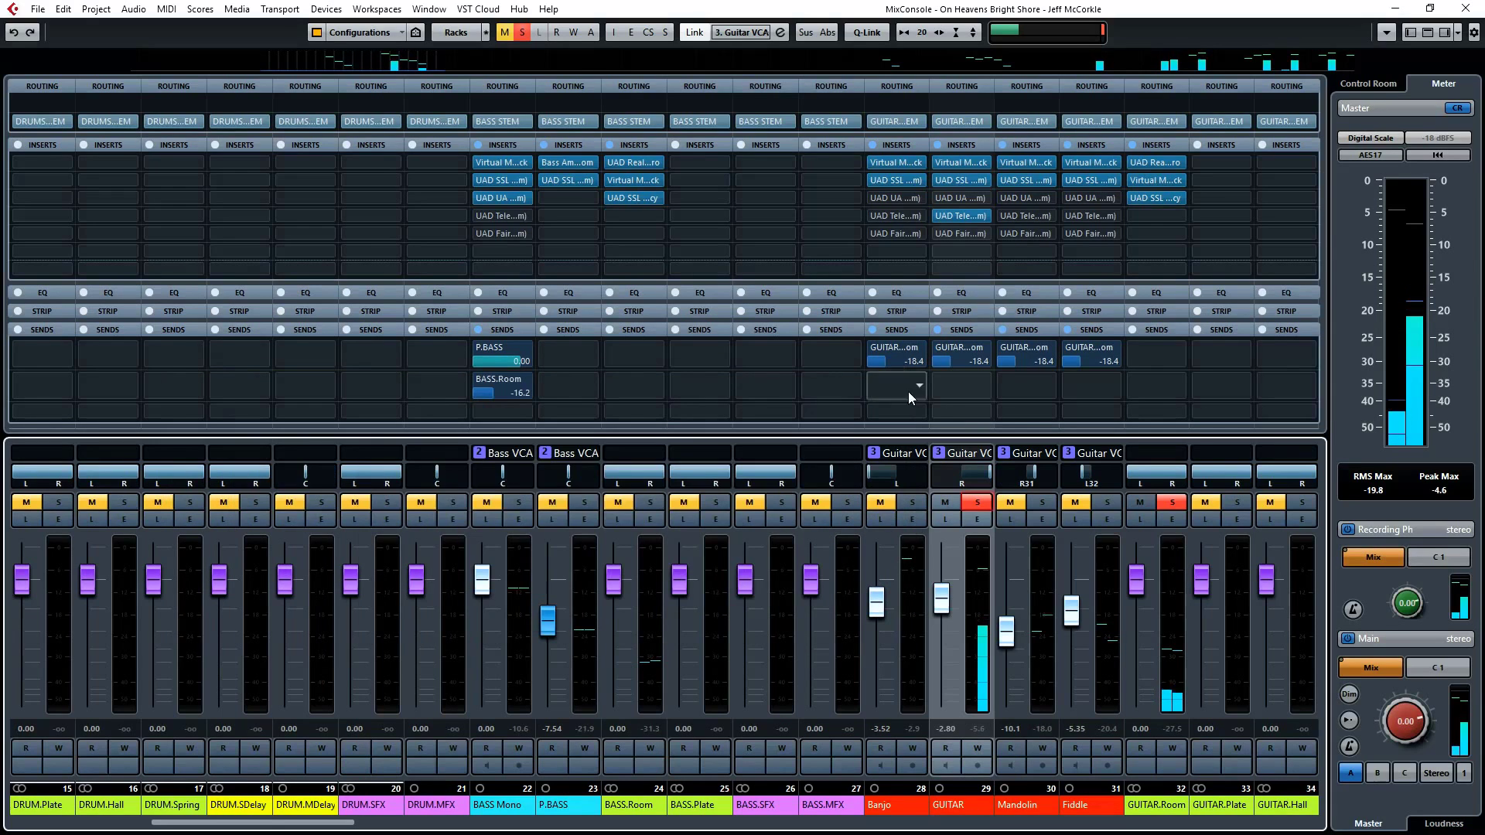
click(976, 502)
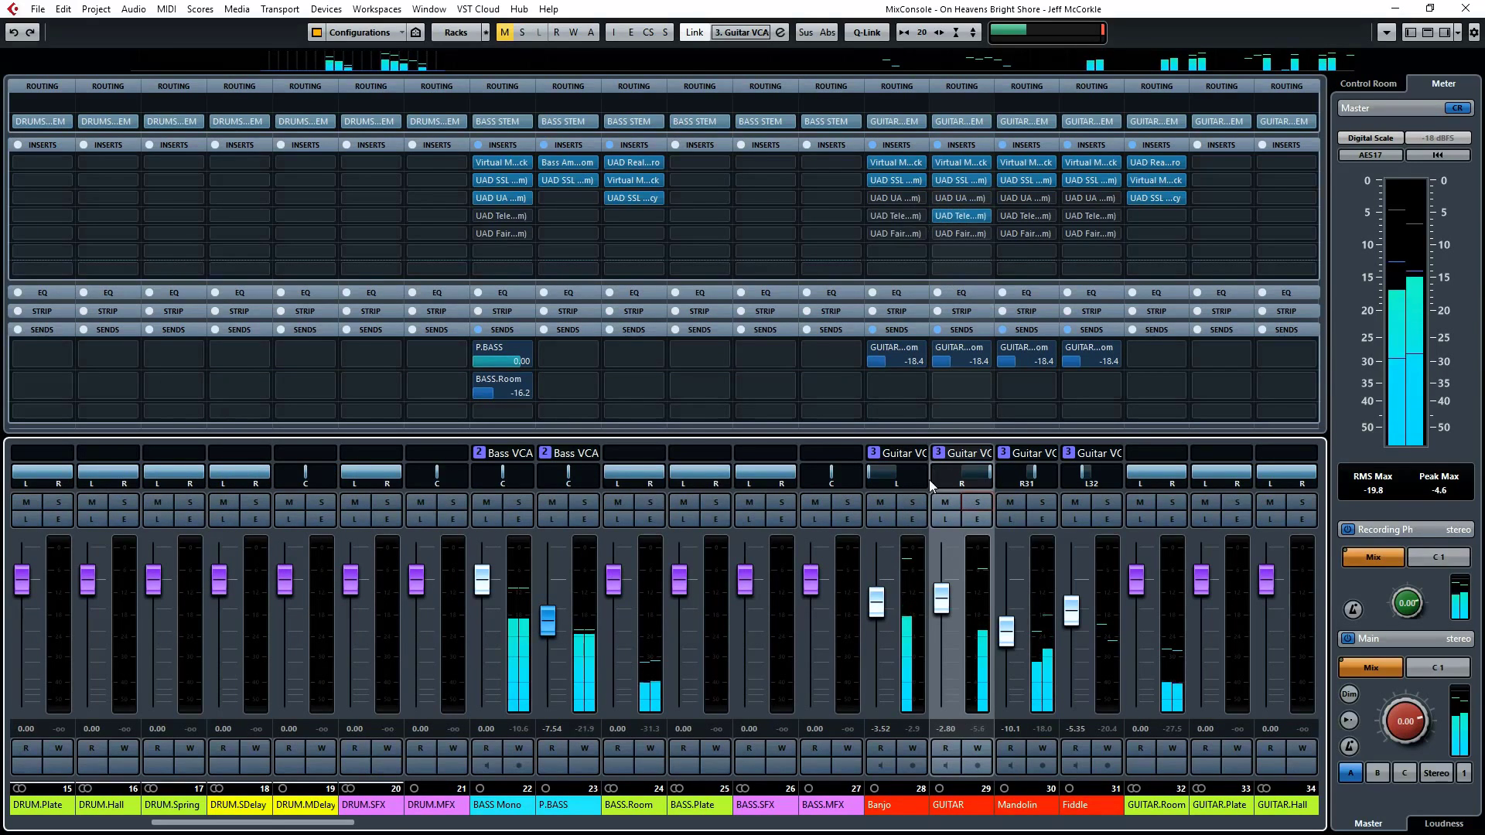
Step: Solo Banjo, load a fresh UAD Teletronix LA-2(m) in its fourth insert slot, and set Peak Reduction to about 50
click(912, 502)
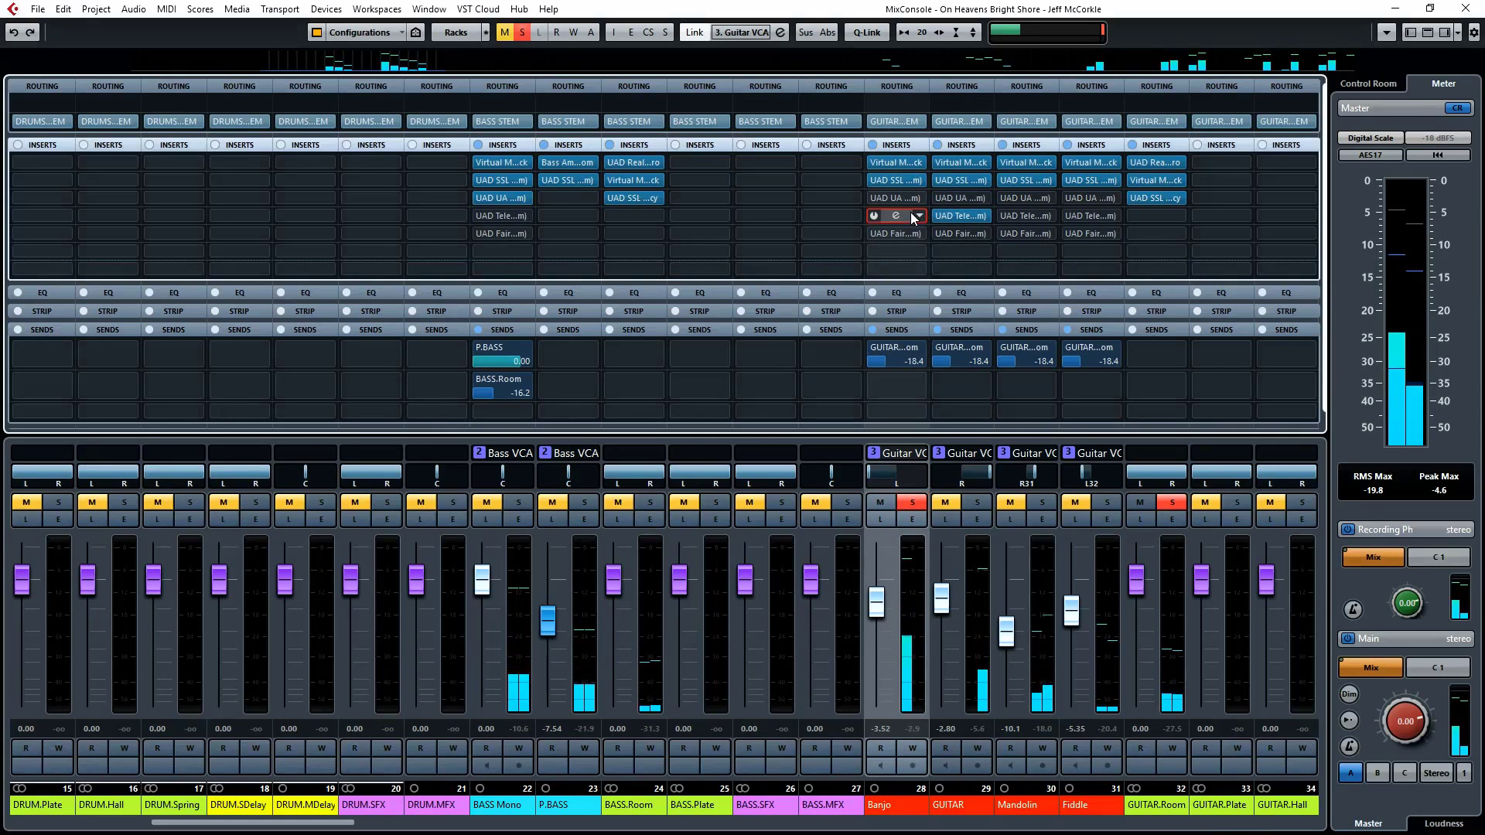
click(897, 216)
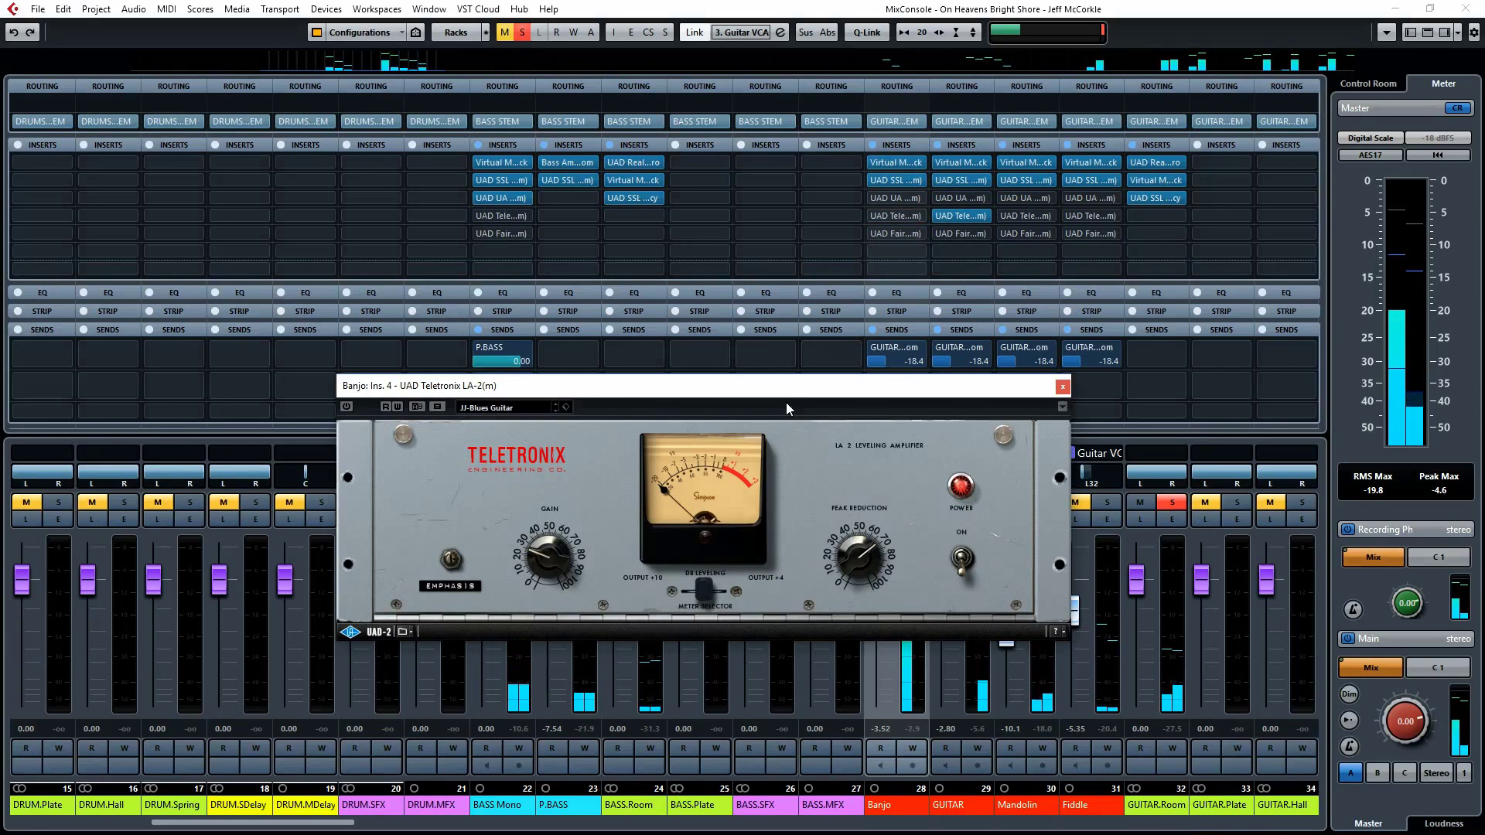
click(916, 215)
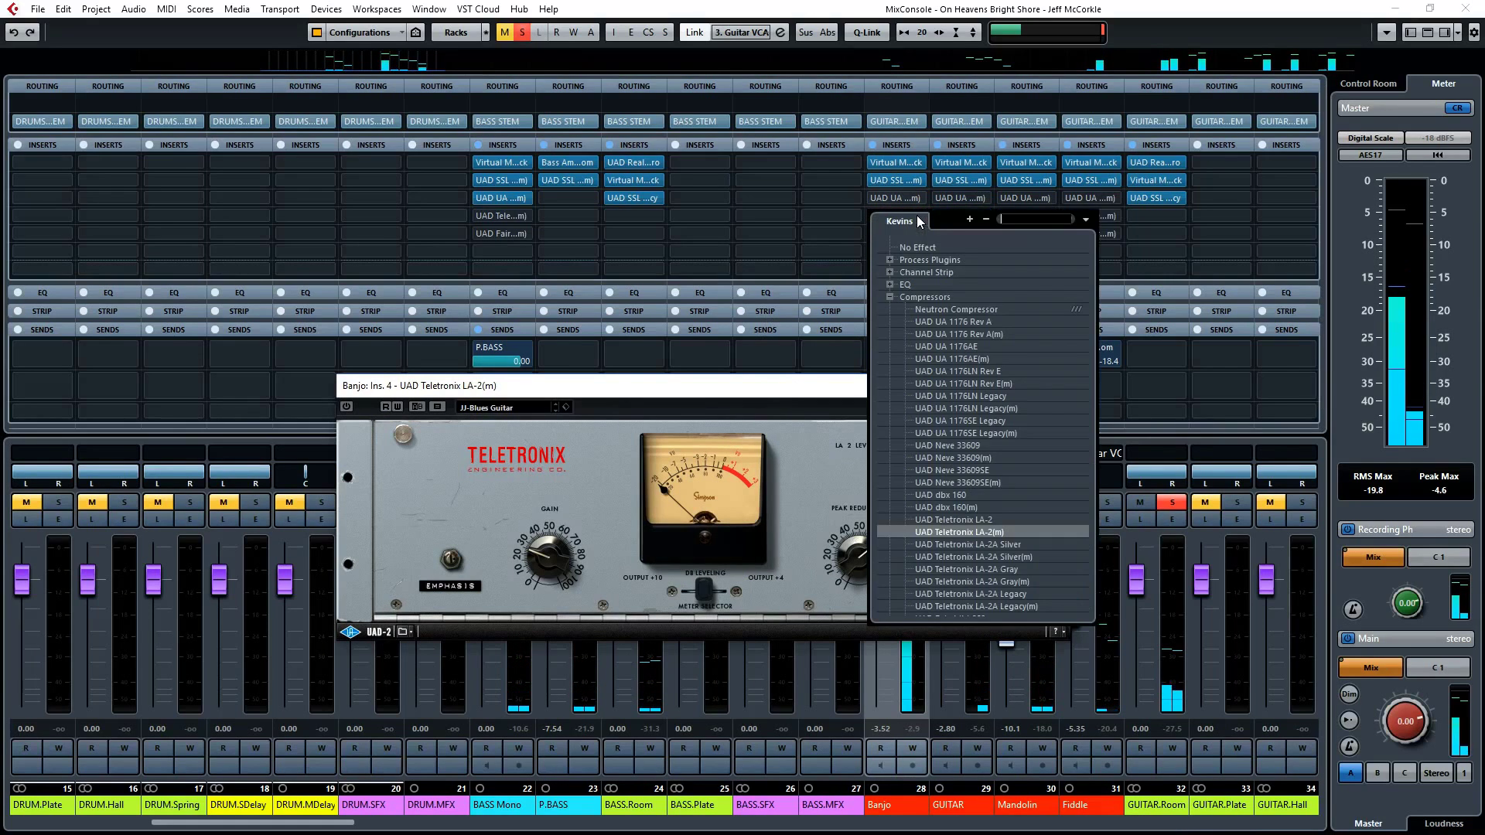
click(959, 533)
drag(889, 457, 894, 425)
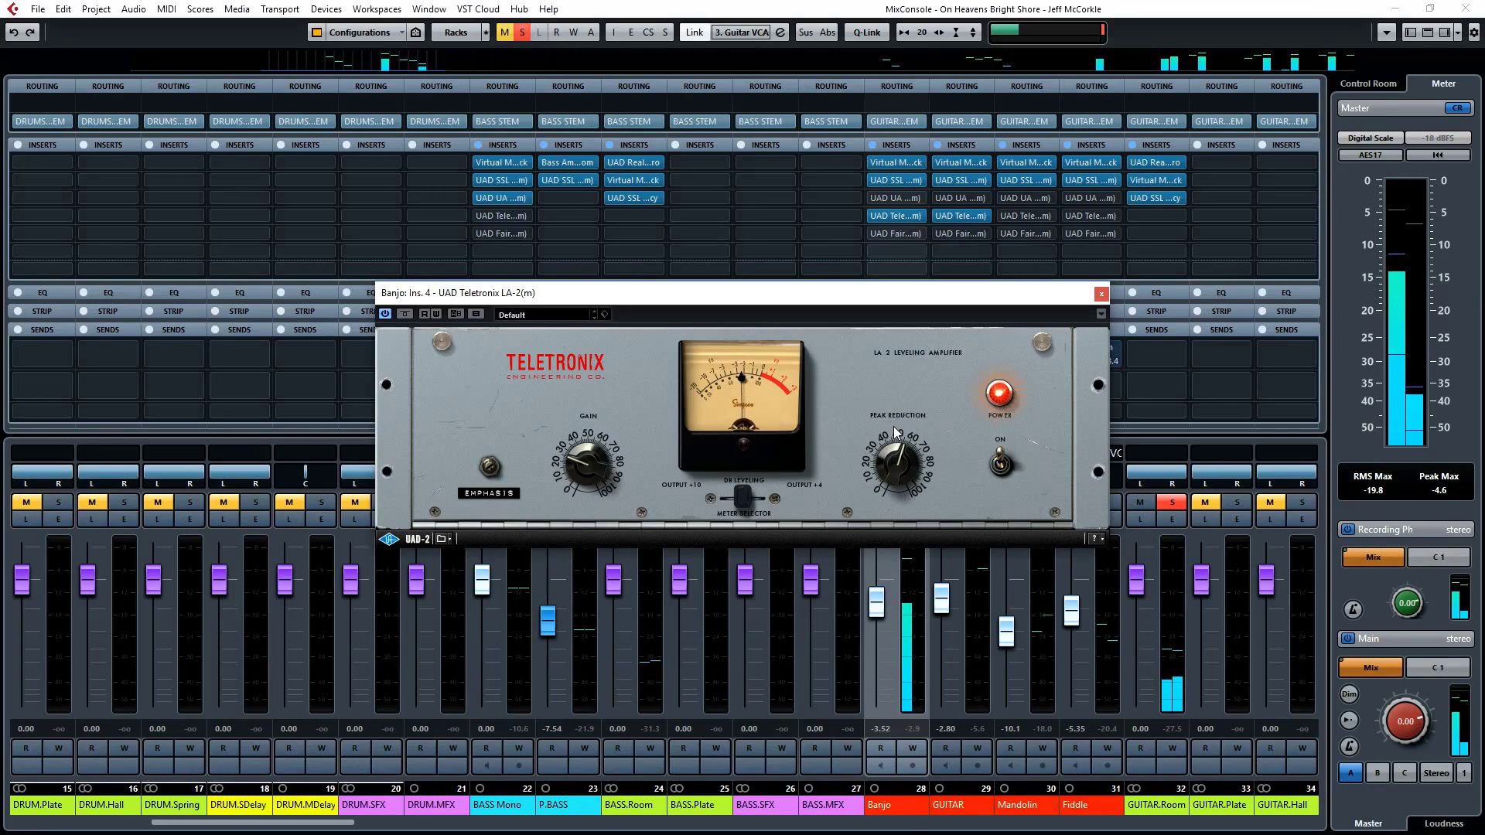
drag(894, 426, 893, 433)
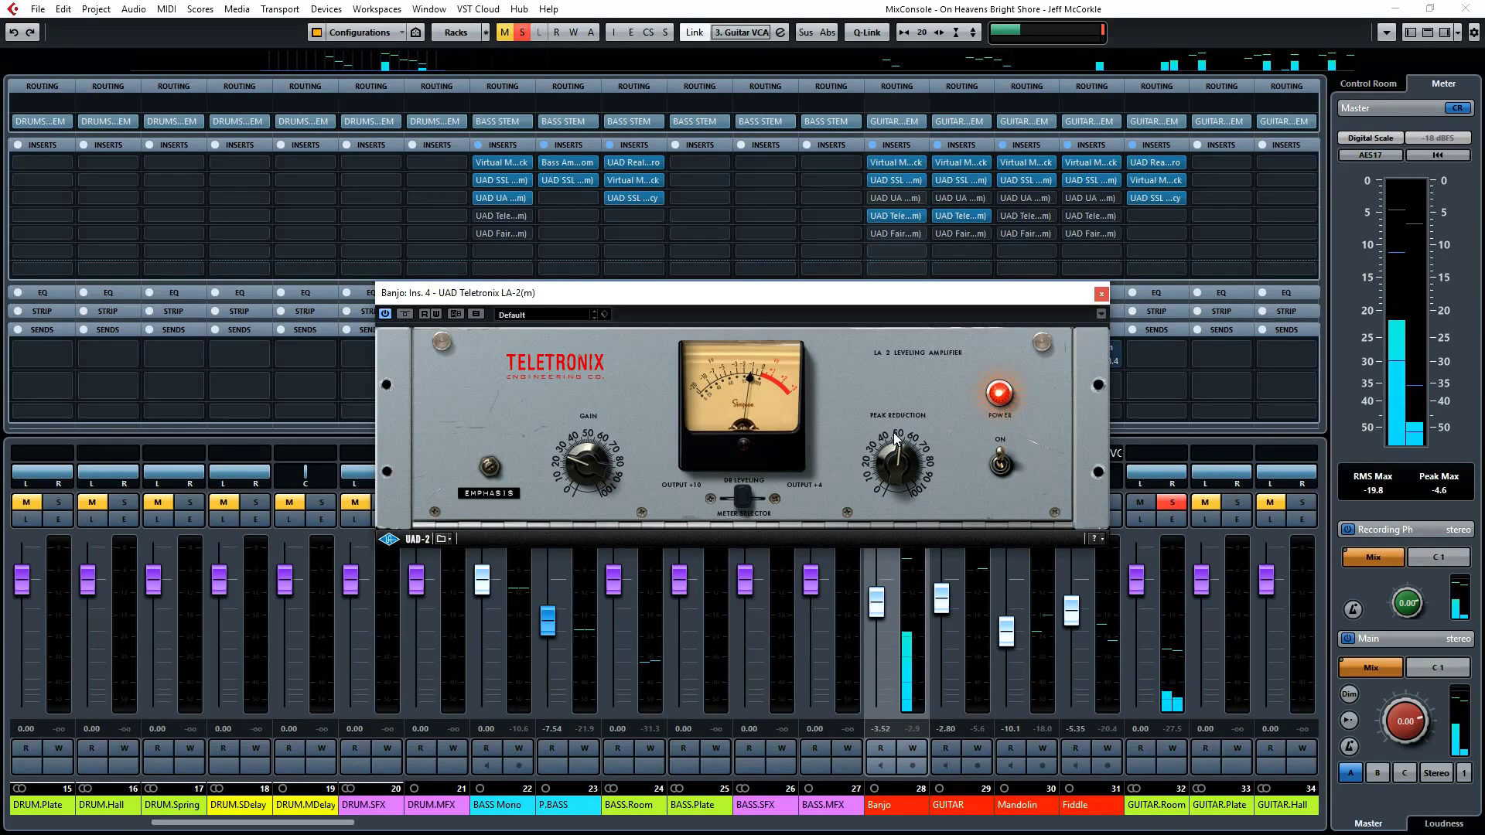